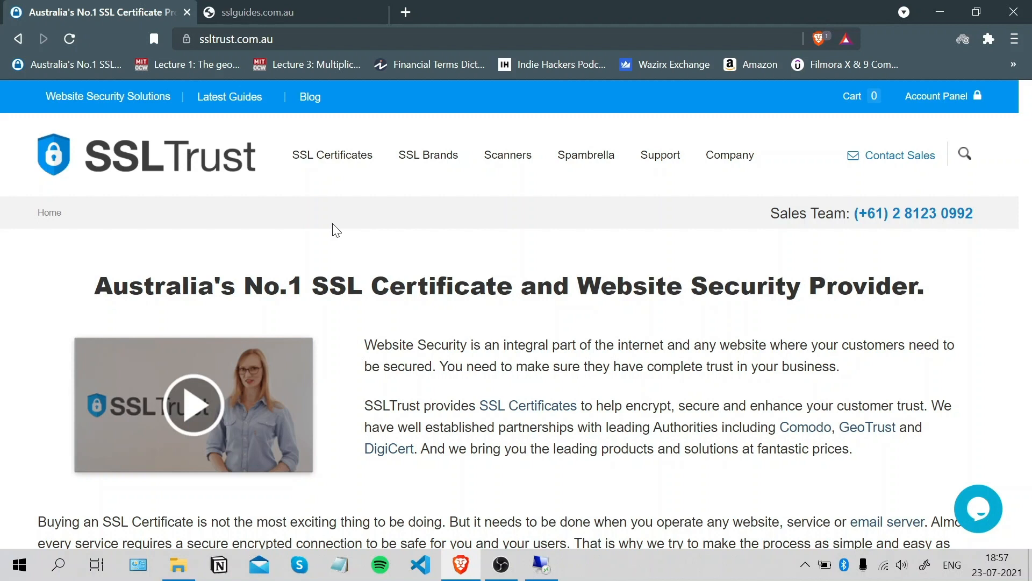
Confirm sslguides.com.au shows as Not secure in Brave, then bring up the remote server's IIS Manager.
left_click(282, 3)
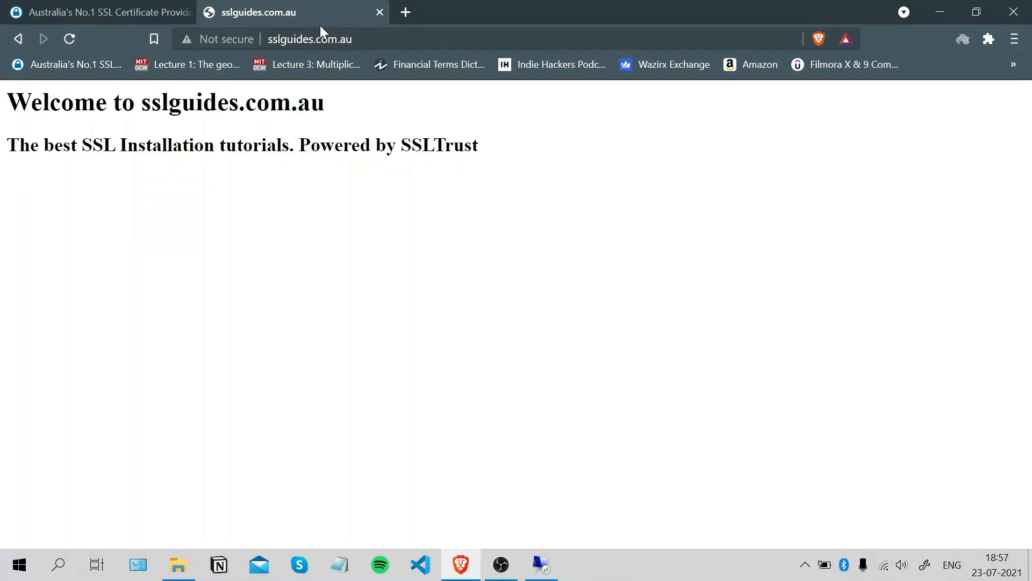
left_click(441, 38)
left_click(441, 38)
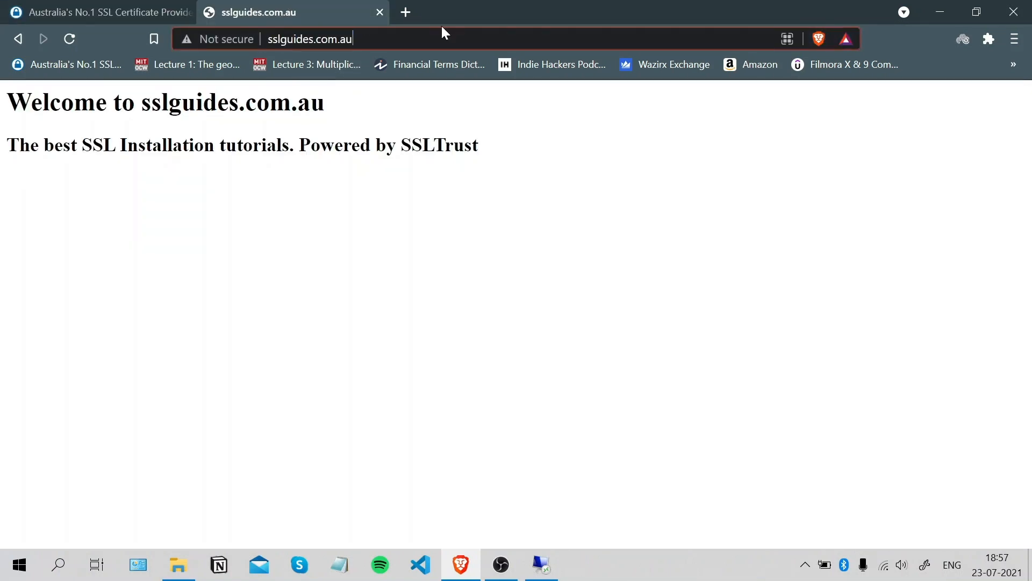
left_click(216, 39)
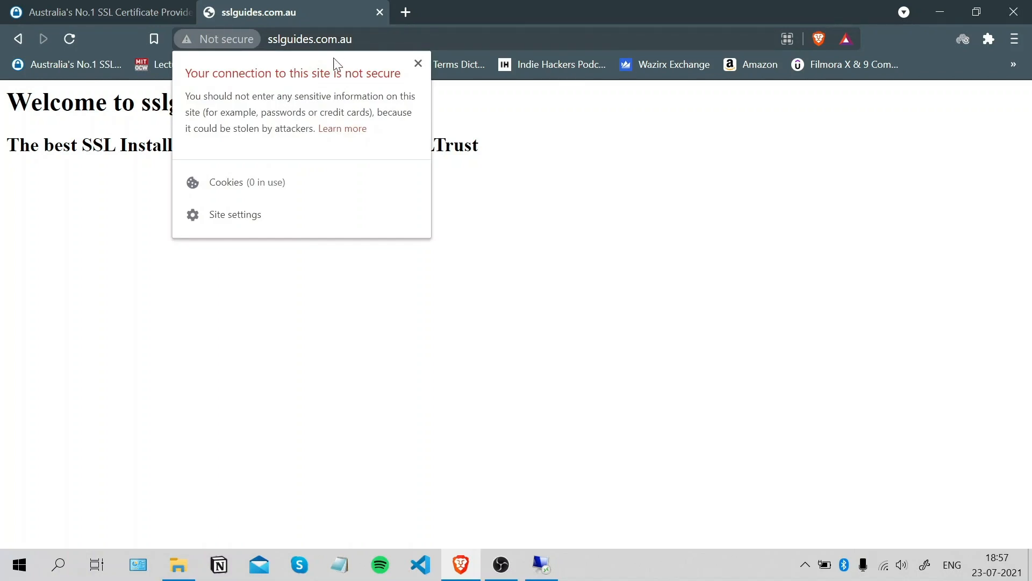
left_click(420, 64)
left_click(542, 564)
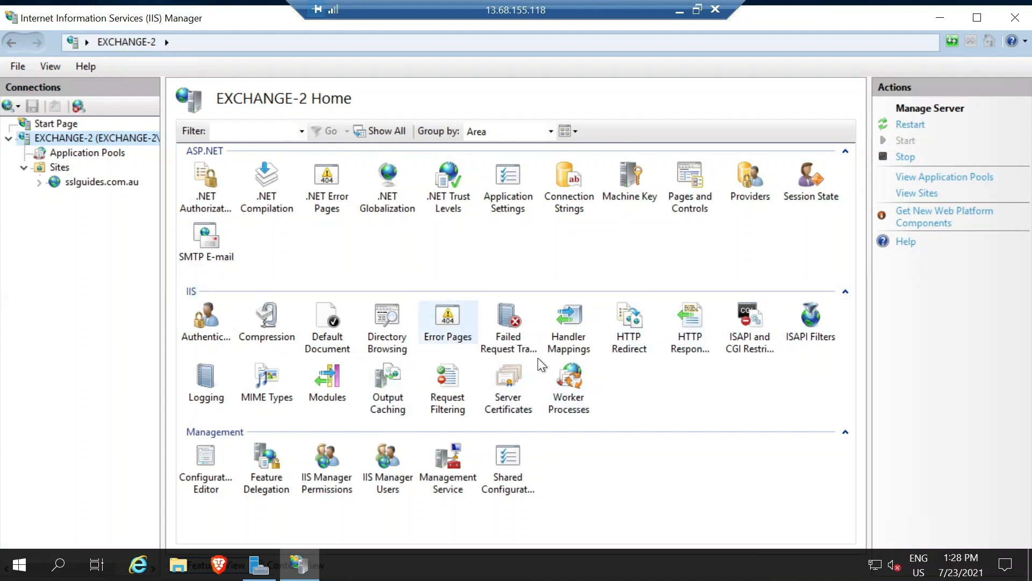
Open Server Certificates and launch Create Certificate Request.
double_click(504, 386)
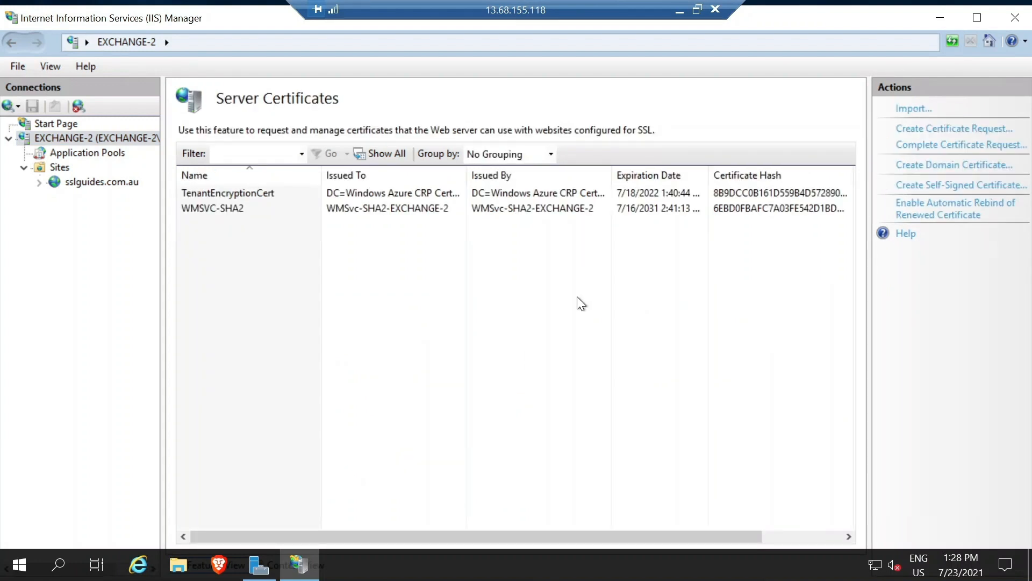
left_click(942, 131)
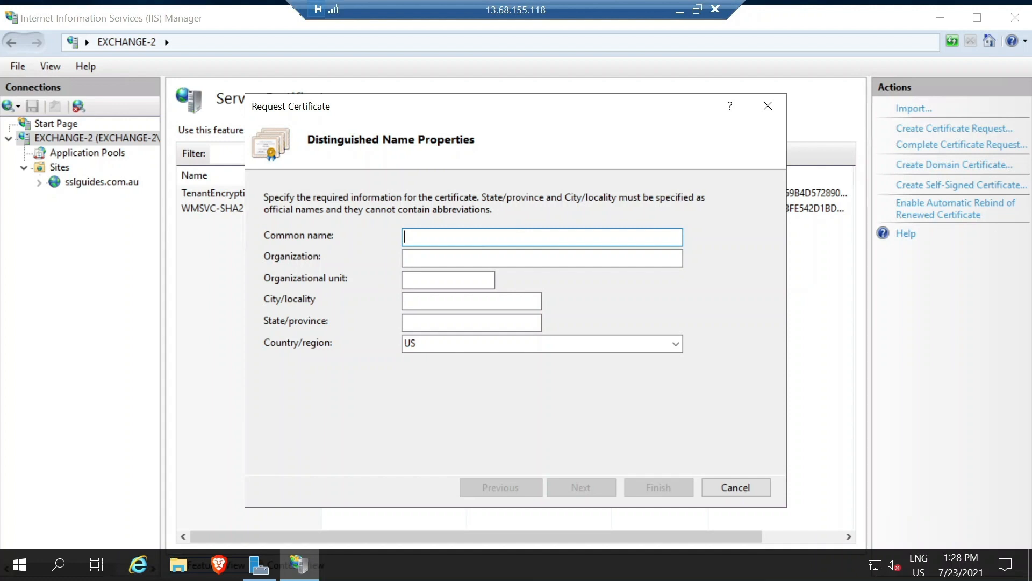
Enter common name sslguides.com.au and organization SSLTrust, correcting the capital R typo.
type("sslguides.com.au")
key("Tab")
type("SSLTRust")
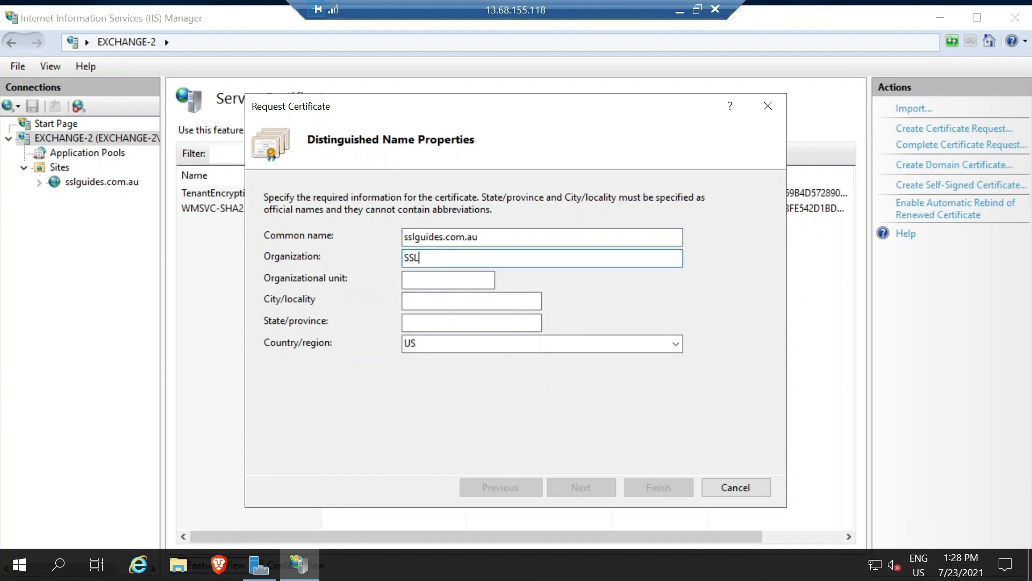
left_click(427, 258)
key("BackSpace")
type("r")
Fill in organizational unit IT, city Sydney, state NSW and country AU.
left_click(472, 279)
type("IT")
left_click(471, 301)
type("Sydney")
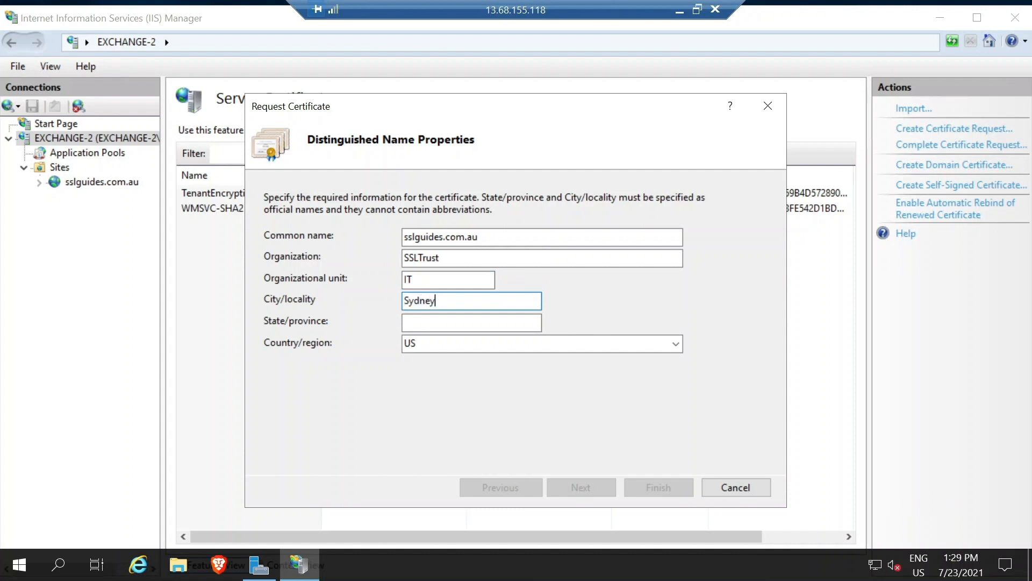
left_click(471, 323)
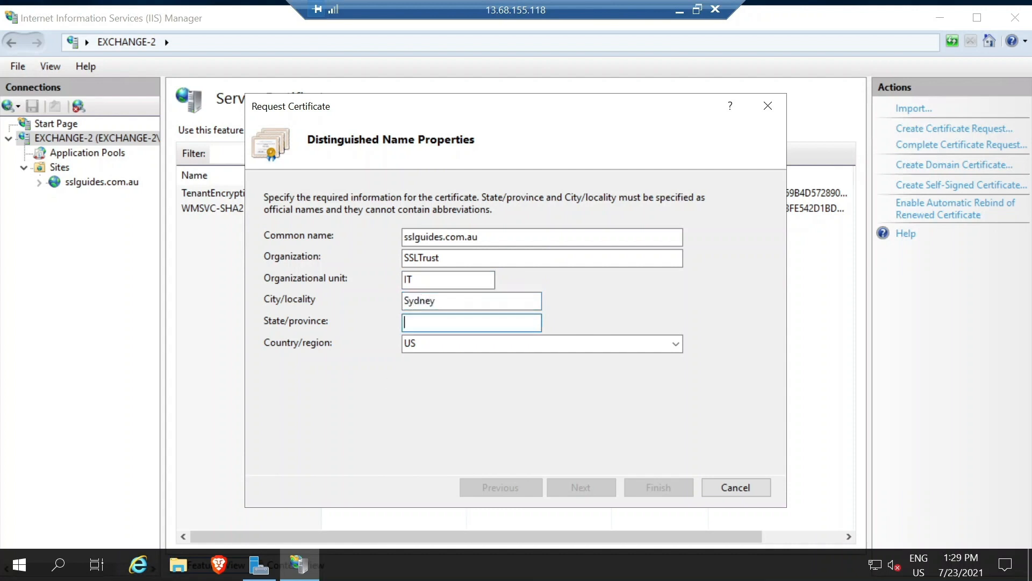
type("NSW")
key("Tab")
type("AY")
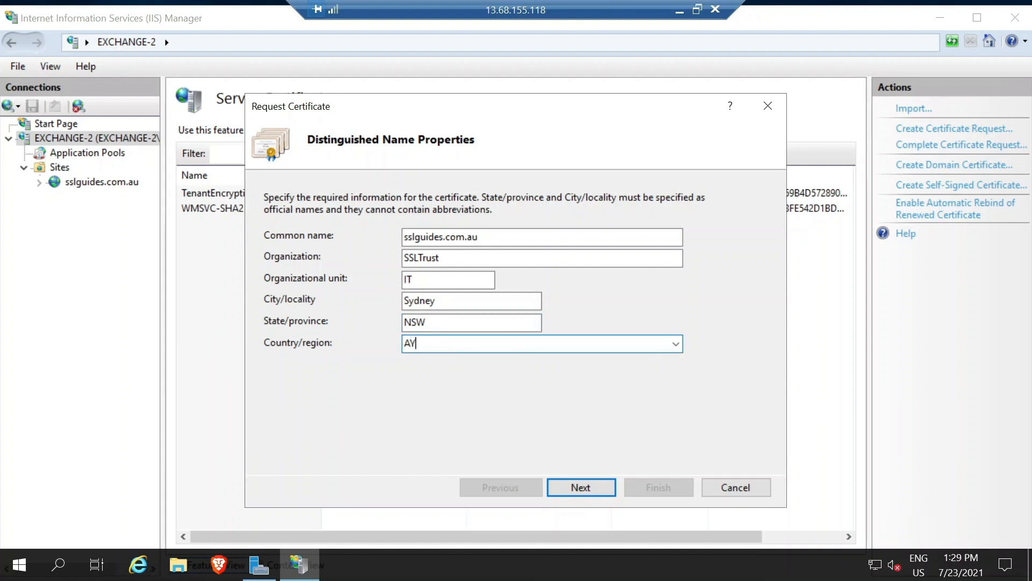
key("BackSpace")
type("U")
Choose the Microsoft RSA SChannel provider with a 2048-bit key length.
left_click(585, 486)
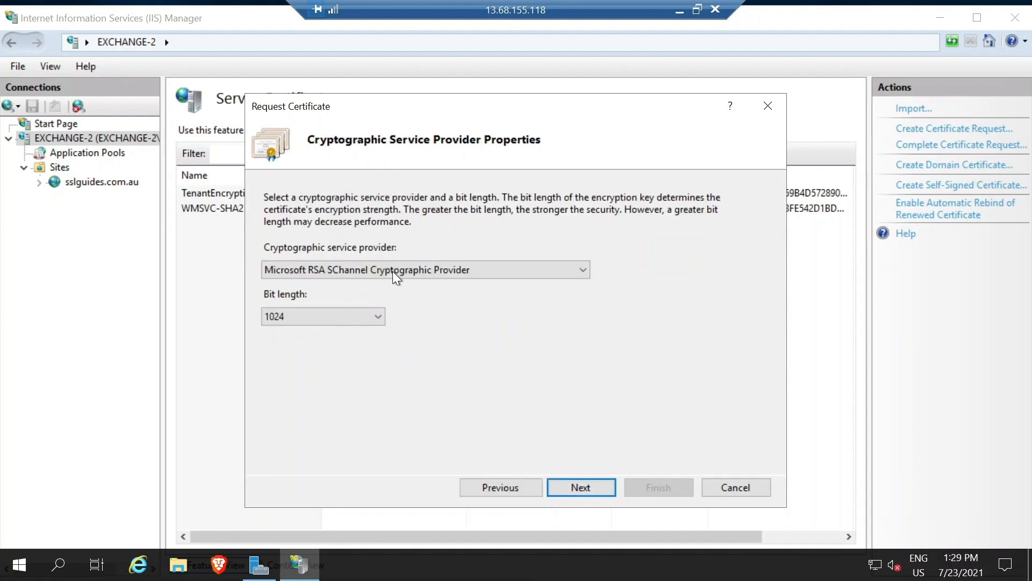
left_click(394, 270)
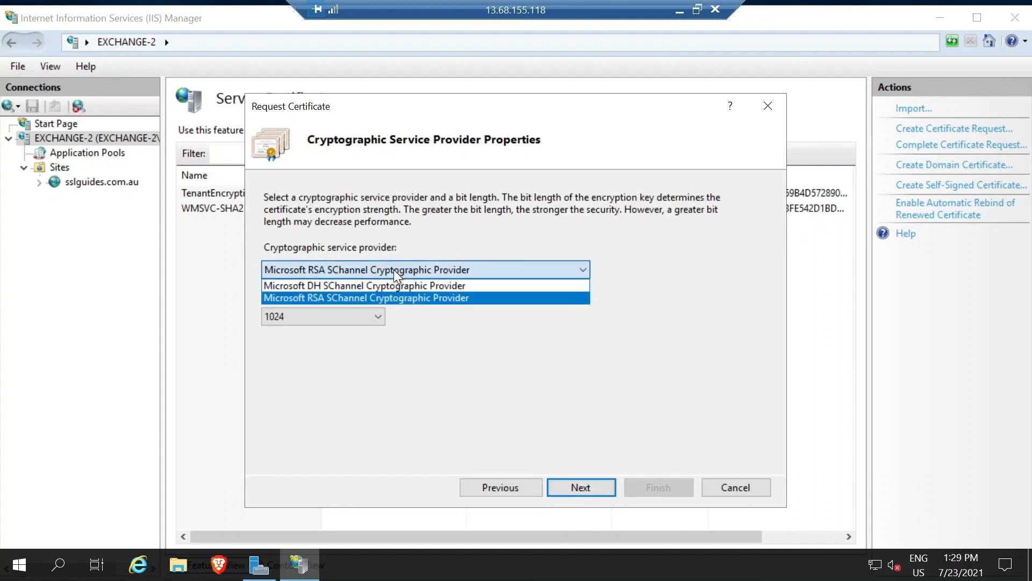
left_click(375, 297)
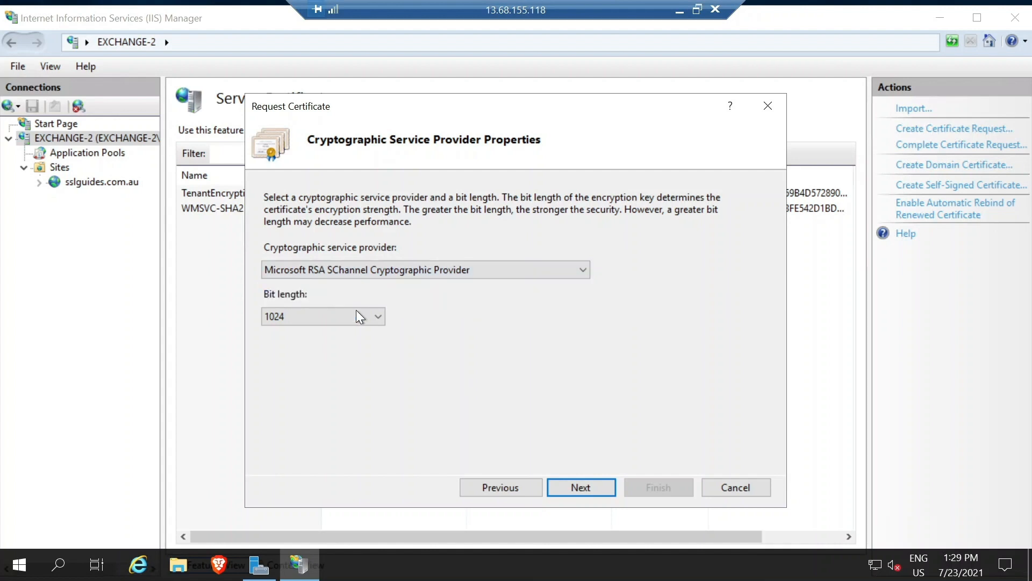
left_click(341, 318)
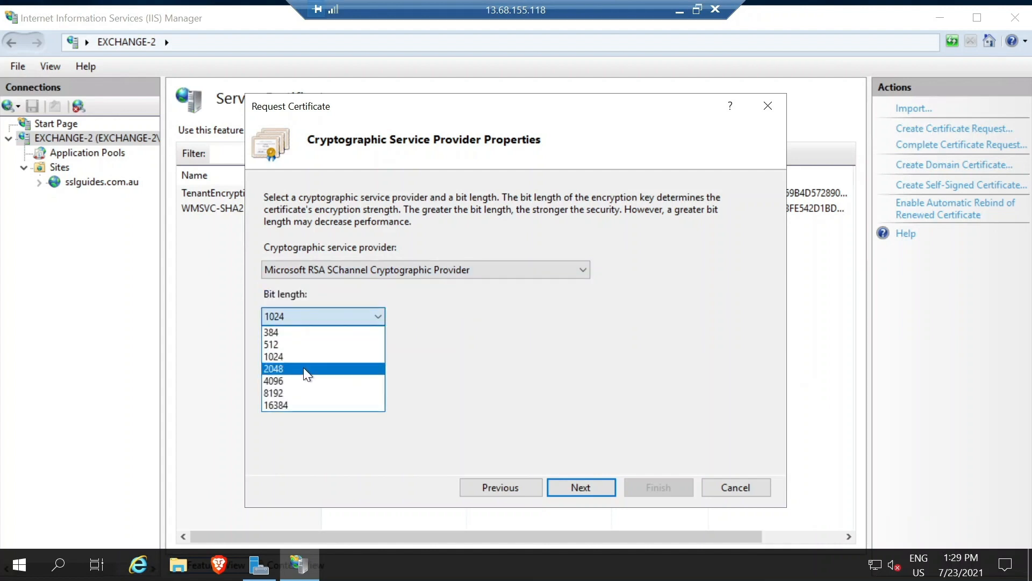
left_click(303, 368)
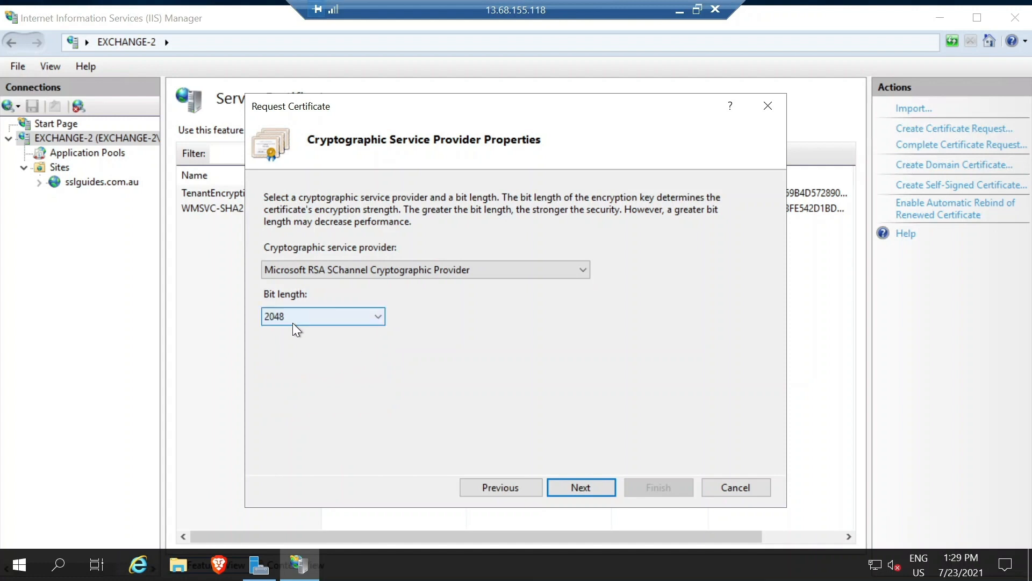
Save the request as server.csr on the Desktop and finish the wizard.
left_click(587, 488)
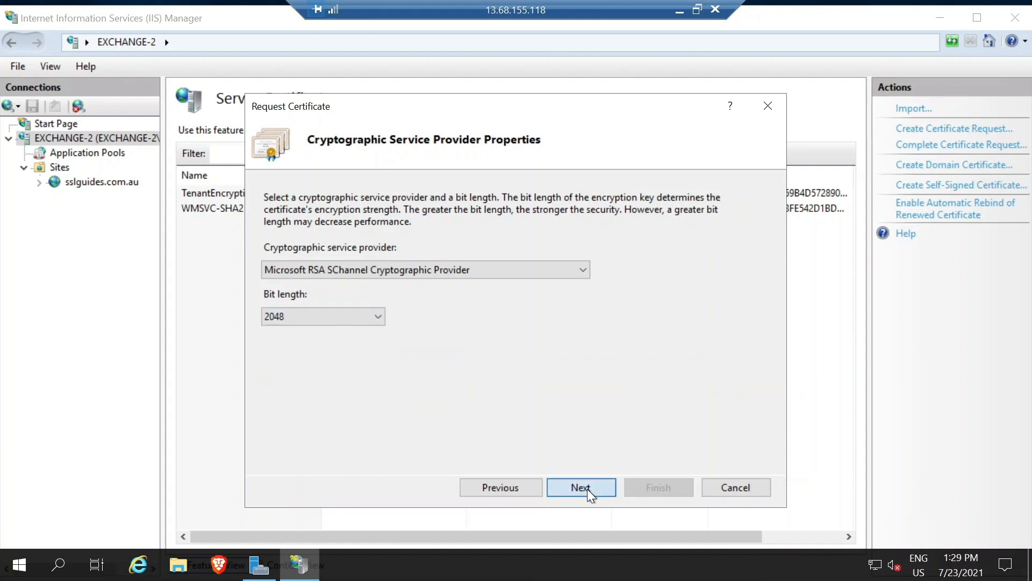
left_click(608, 260)
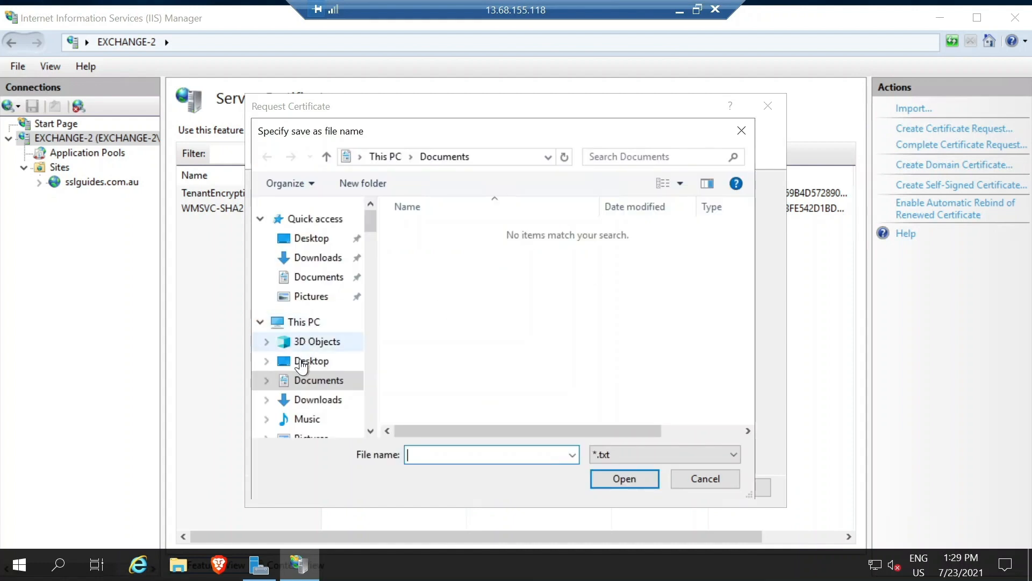
left_click(301, 361)
type("server")
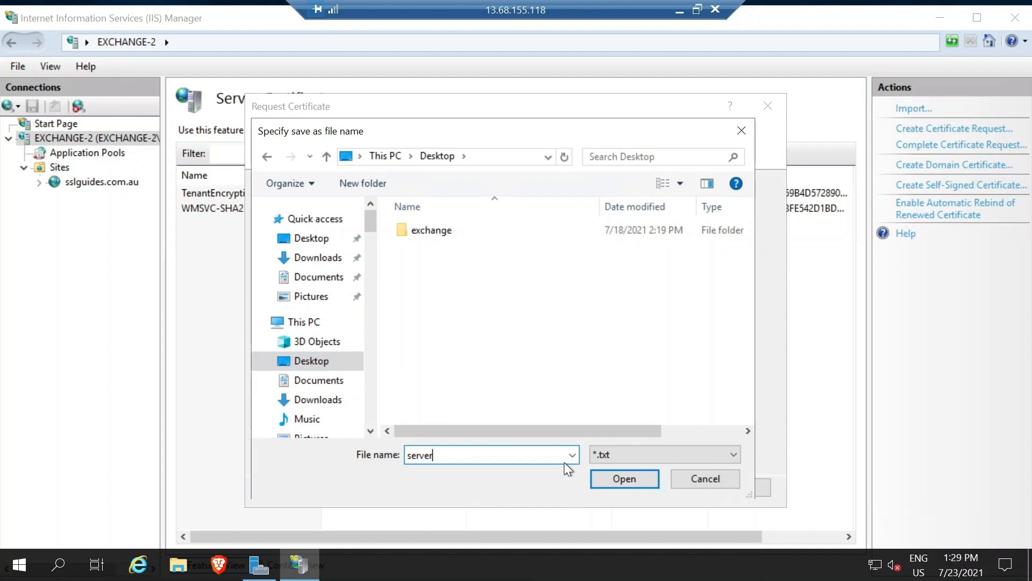
type(".csr")
left_click(628, 479)
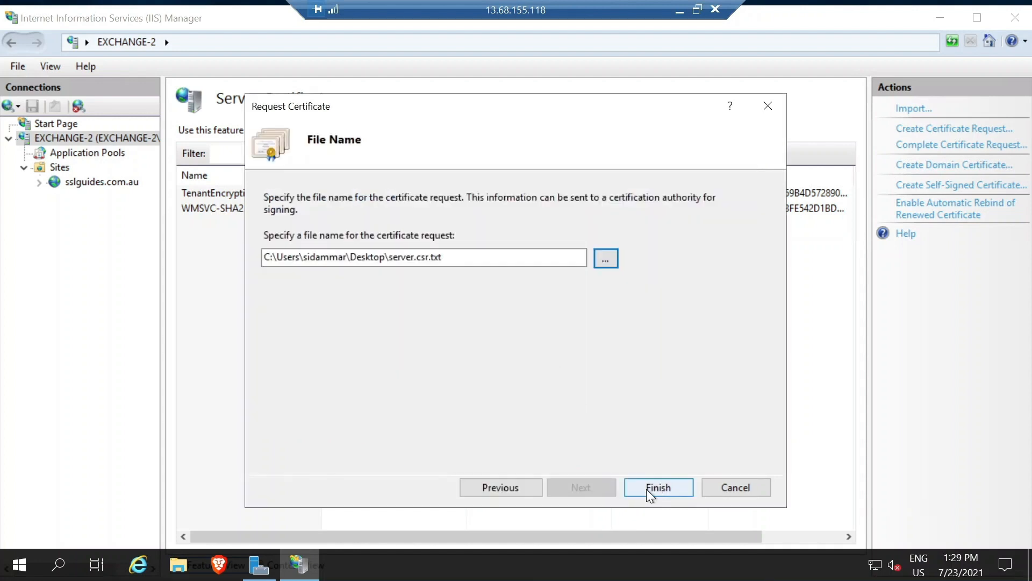
left_click(650, 489)
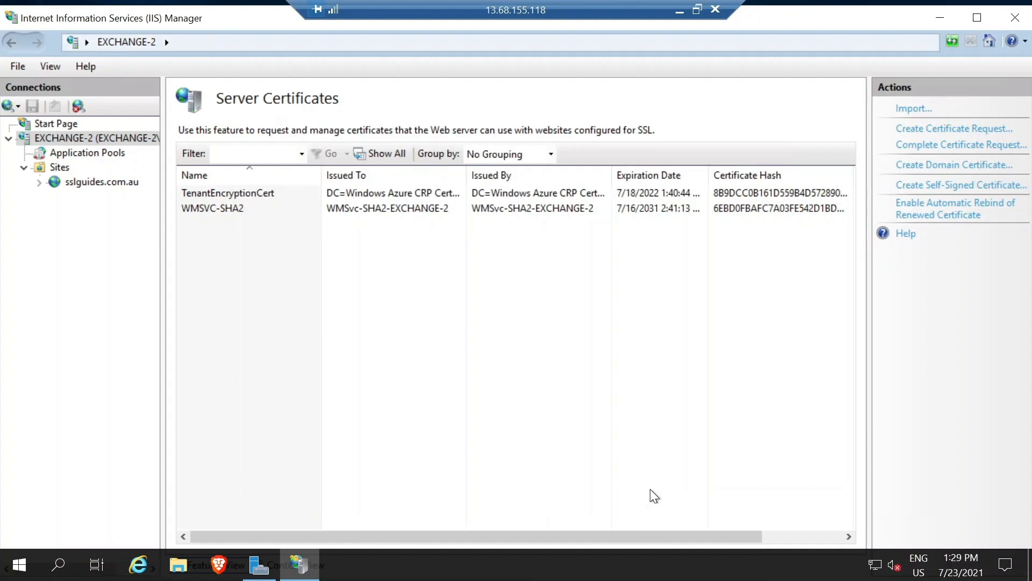
Minimize IIS Manager and open server.csr from the desktop in Notepad.
left_click(940, 15)
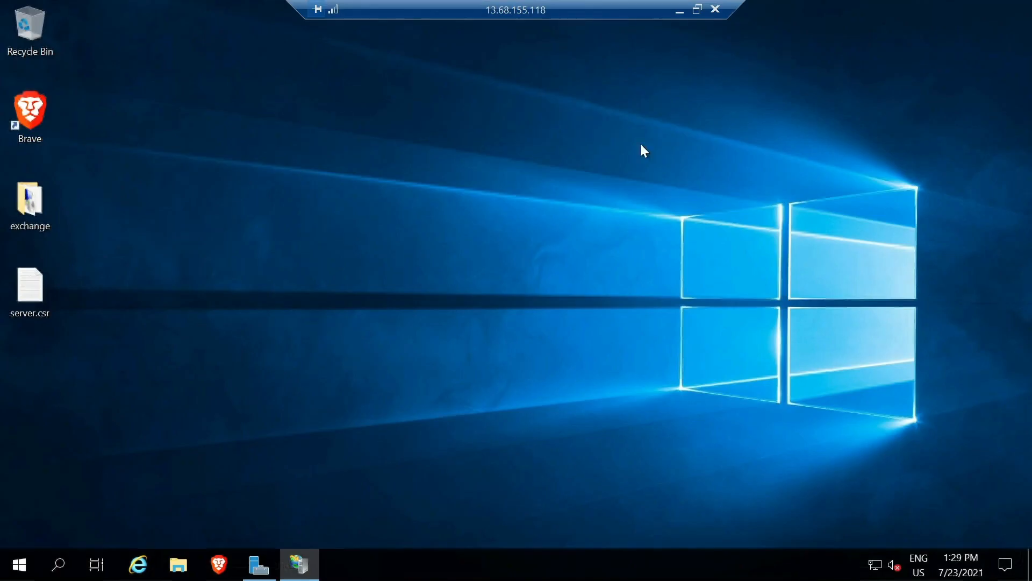
double_click(37, 288)
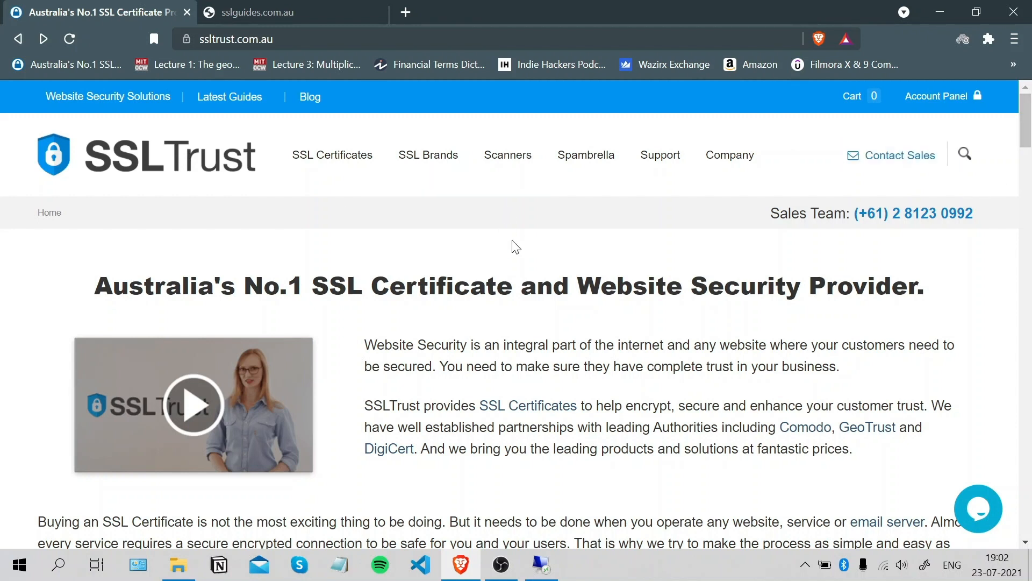
Go to the Standard SSL Certificates page and browse the certificate list.
mouse_move(341, 164)
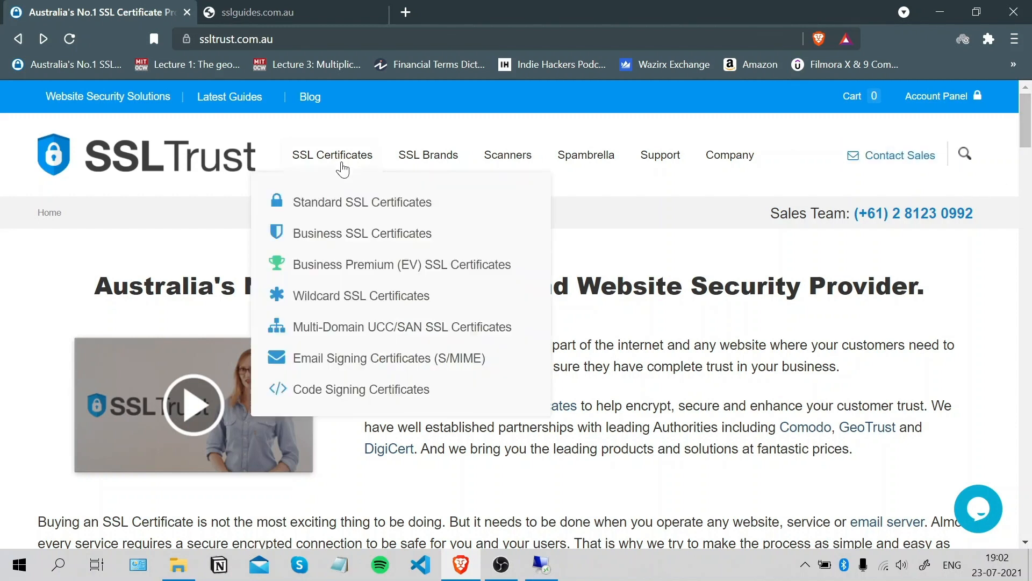
left_click(343, 204)
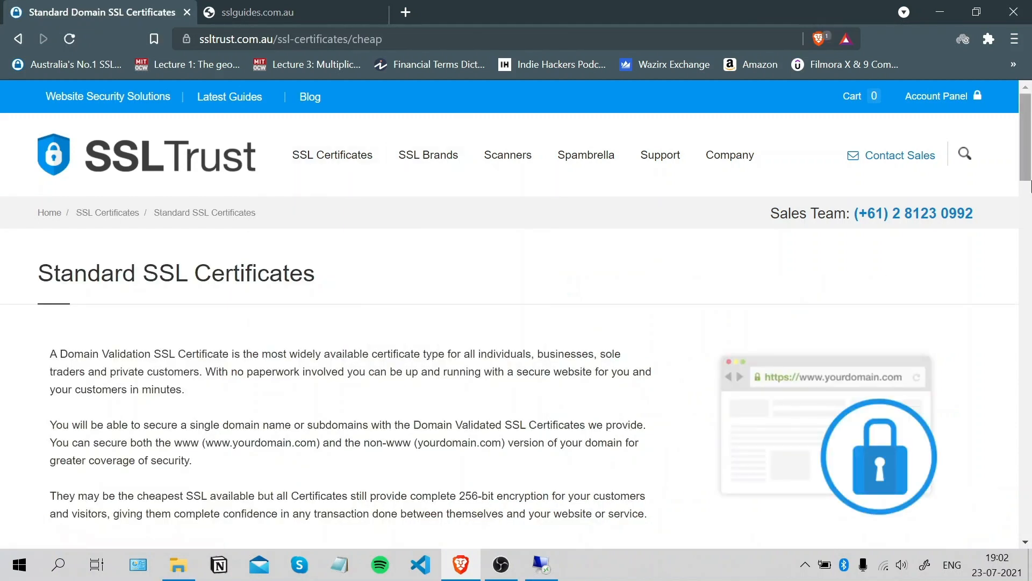
scroll(1027, 167, "down", 2)
scroll(1027, 167, "down", 1)
scroll(1027, 162, "up", 2)
scroll(1027, 156, "up", 1)
scroll(1026, 156, "down", 1)
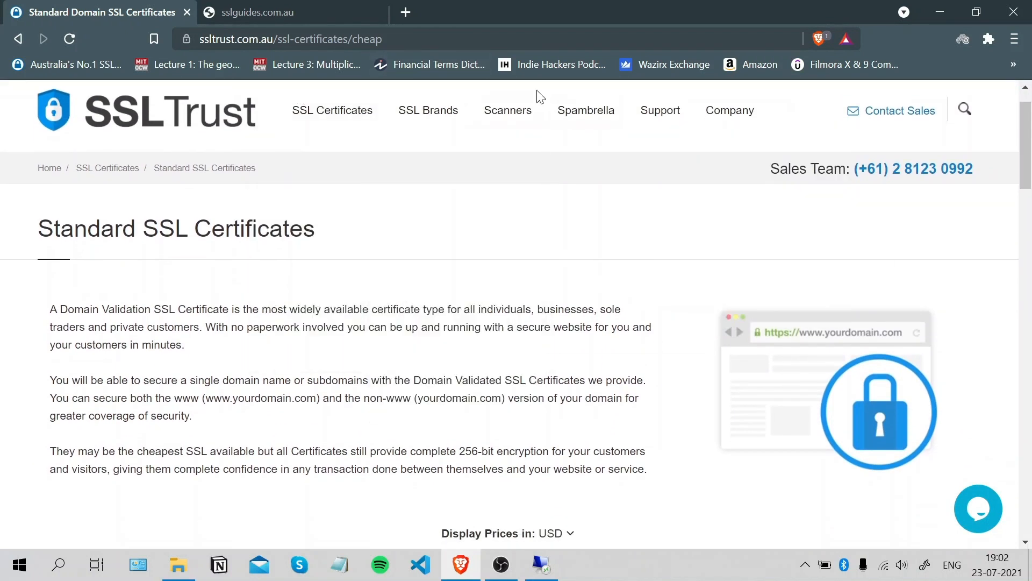
mouse_move(444, 114)
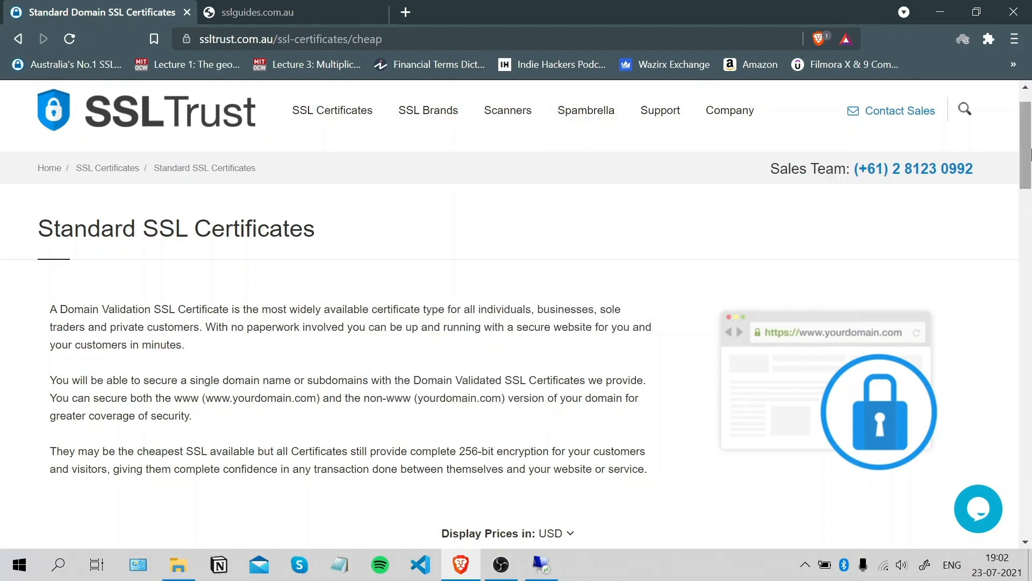
scroll(1027, 215, "down", 5)
left_click_drag(1031, 226, 1031, 229)
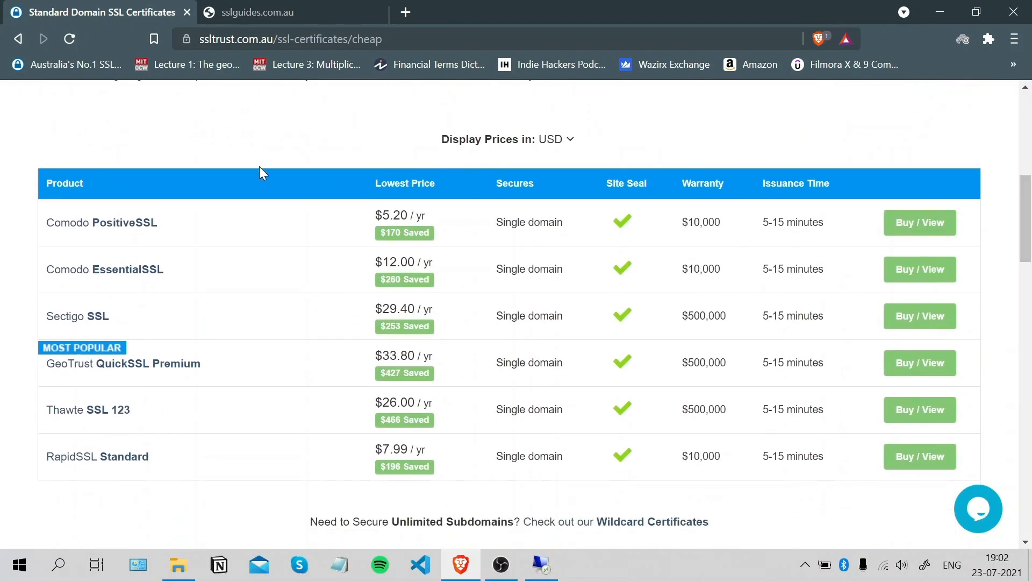
Open Comodo PositiveSSL and buy it for a 1-year term.
left_click(913, 231)
left_click_drag(1026, 122, 1019, 208)
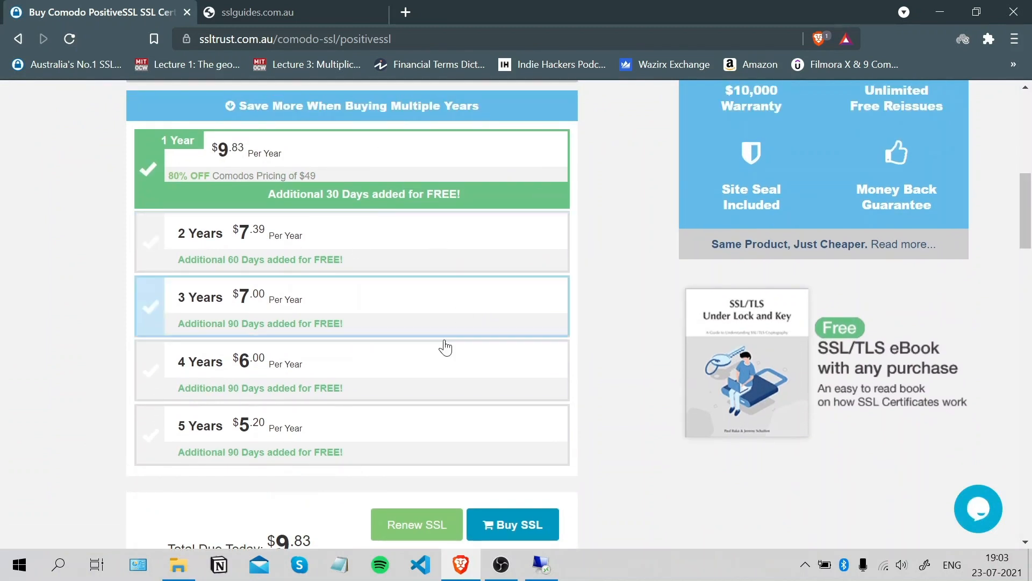
left_click(517, 525)
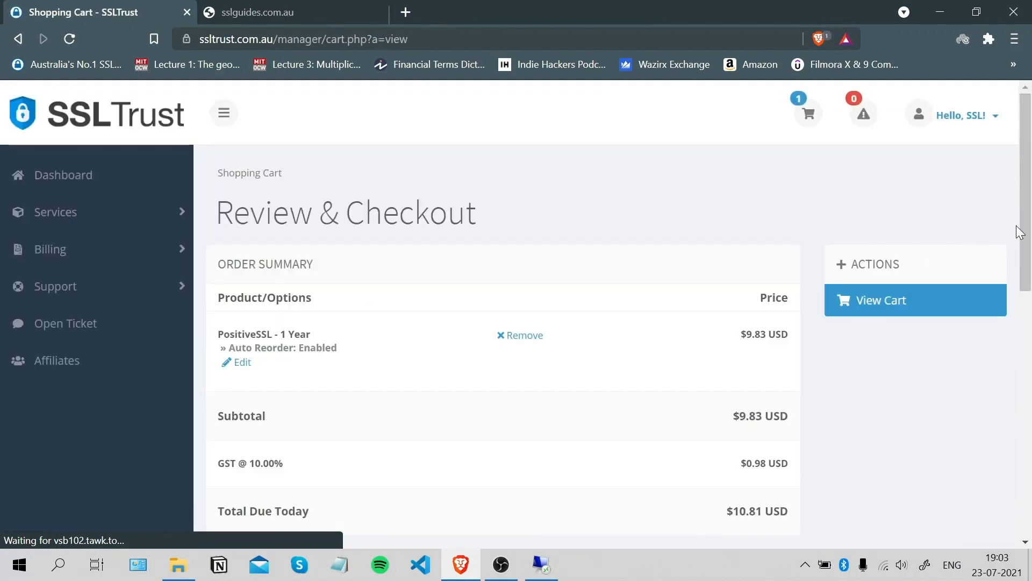
Proceed to checkout and review billing details, PayPal payment and the $10.81 USD total.
left_click_drag(1021, 231, 1027, 315)
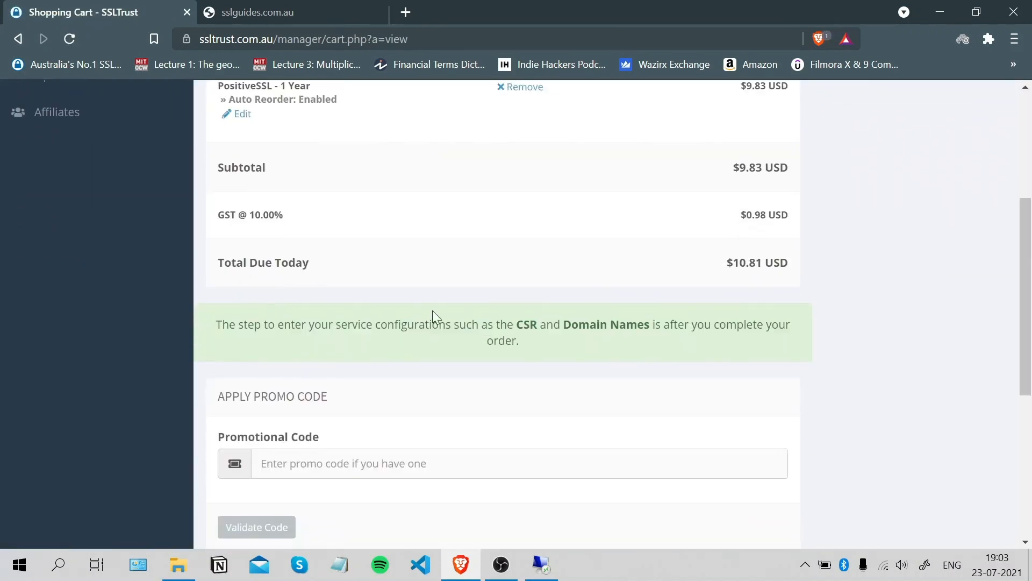
left_click_drag(1030, 245, 1031, 328)
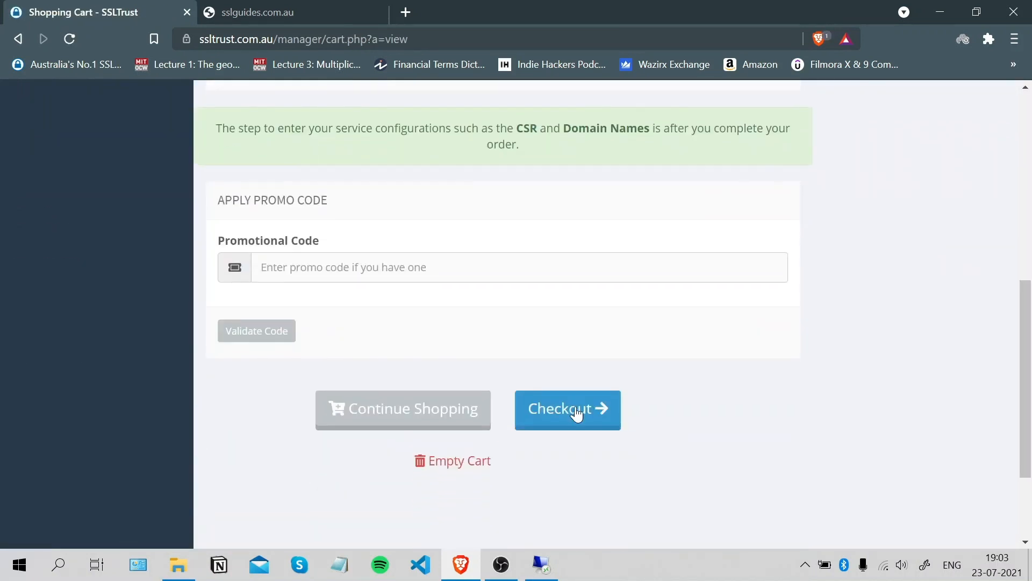
left_click(573, 416)
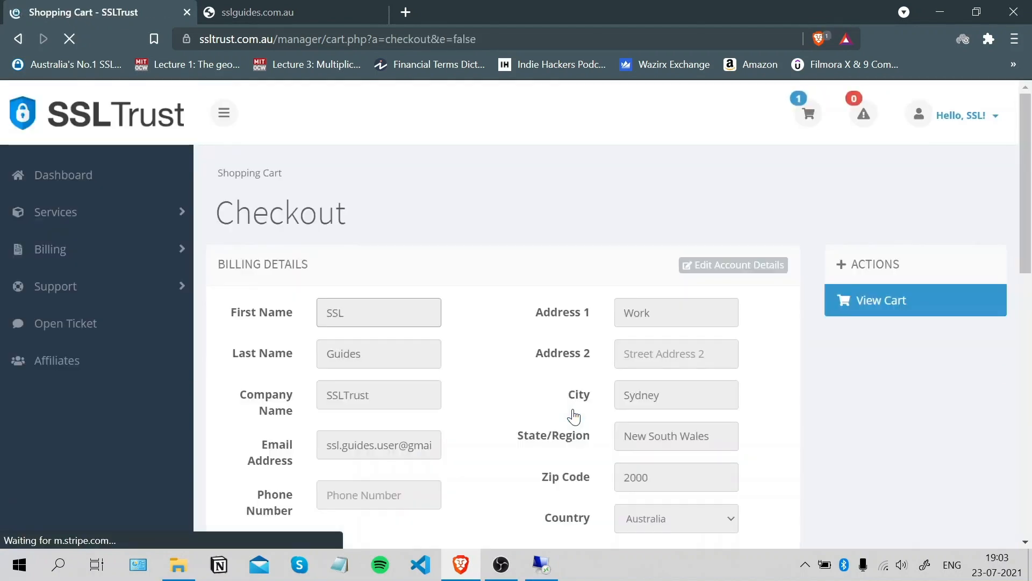
left_click_drag(1027, 189, 1029, 325)
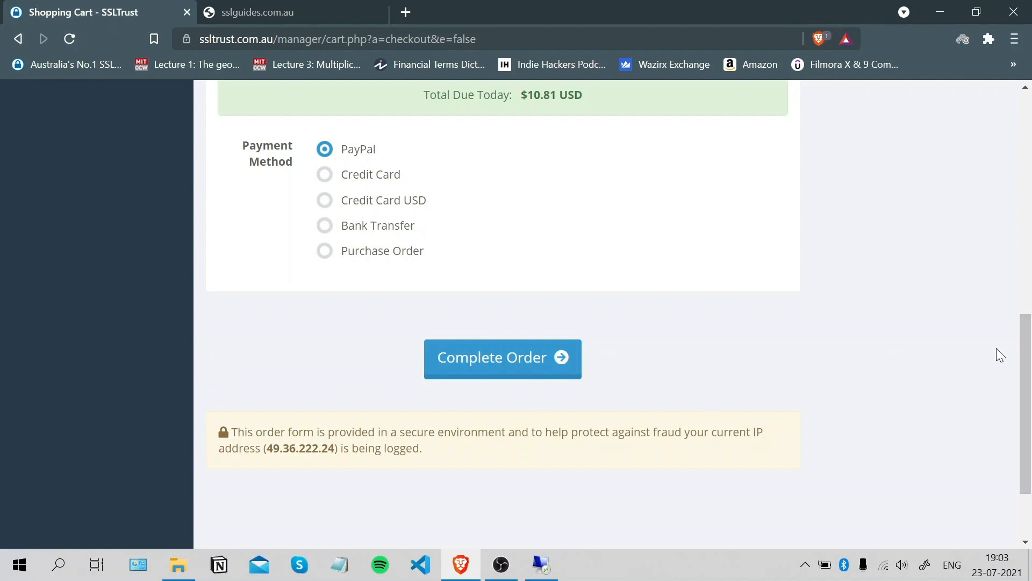
Scroll back up and return to the account Dashboard.
scroll(1020, 332, "up", 2)
scroll(1020, 333, "up", 10)
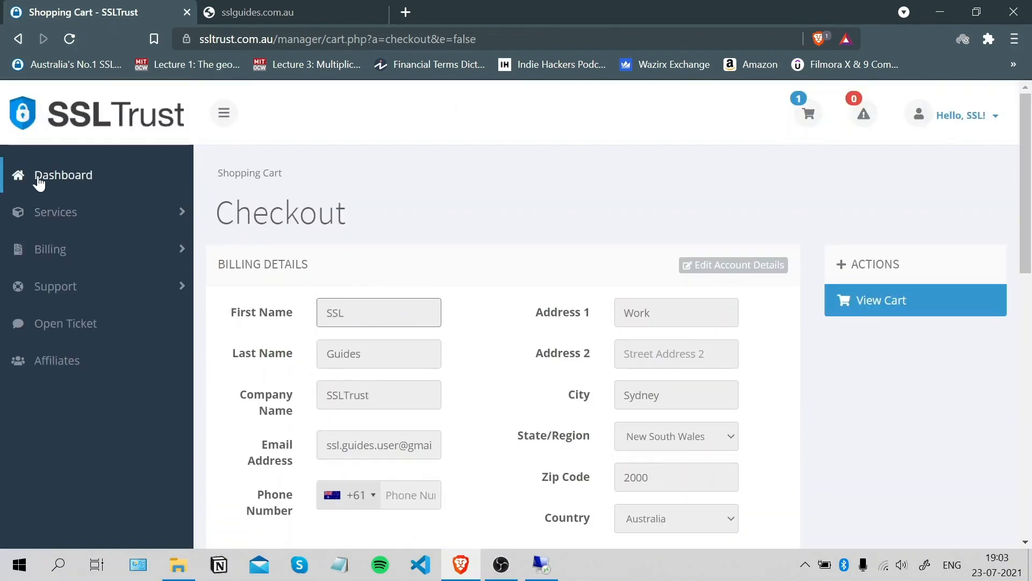
left_click(37, 181)
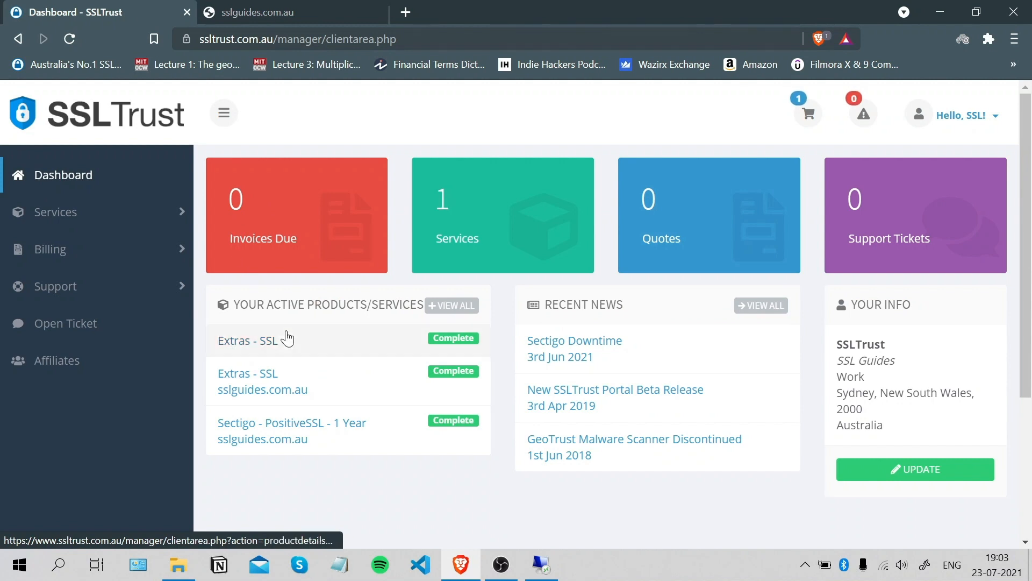
Open the Extras - SSL product, start certificate configuration and scroll to Input CSR.
left_click(319, 341)
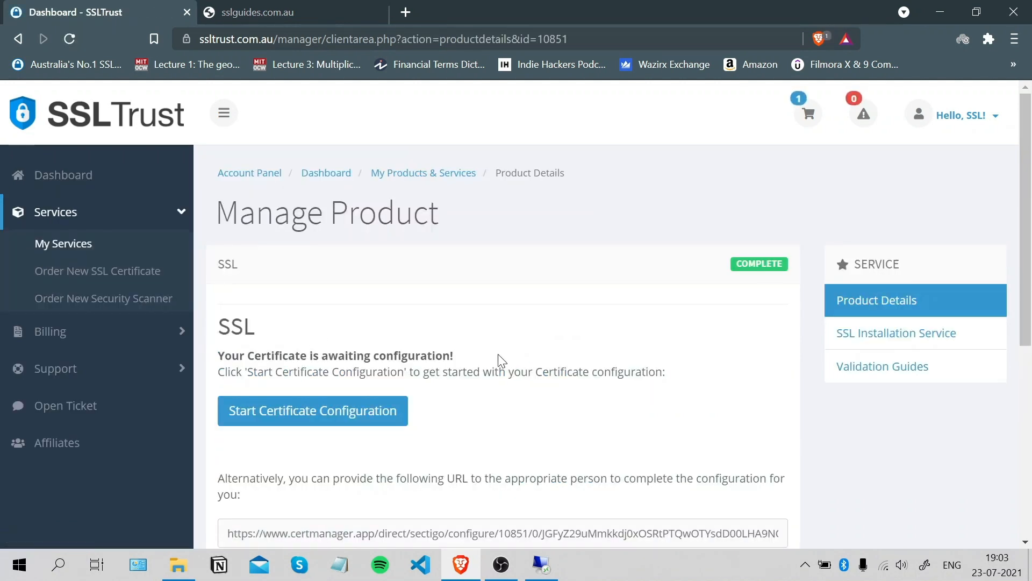
left_click_drag(1030, 268, 1030, 396)
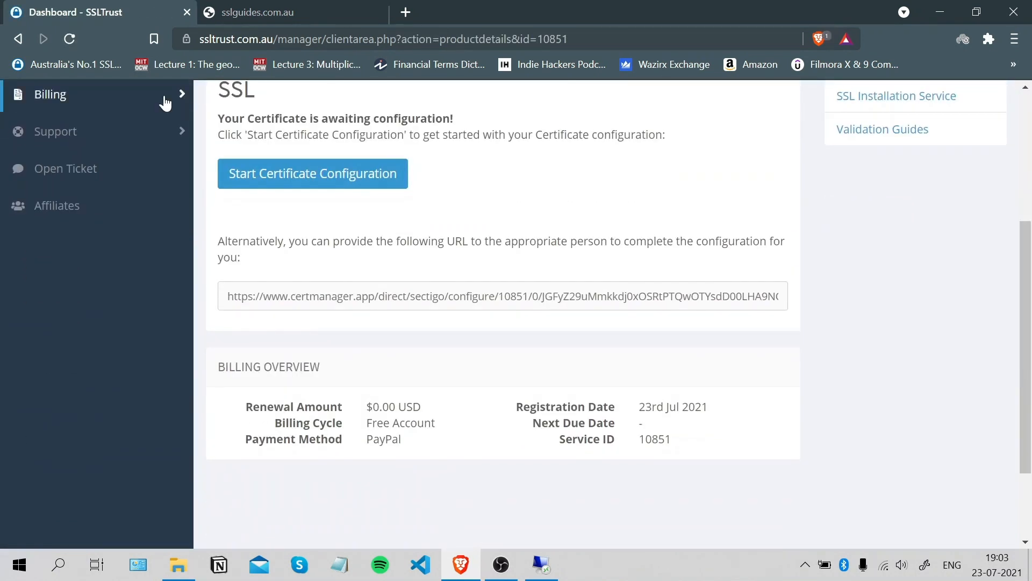
scroll(1005, 159, "up", 1)
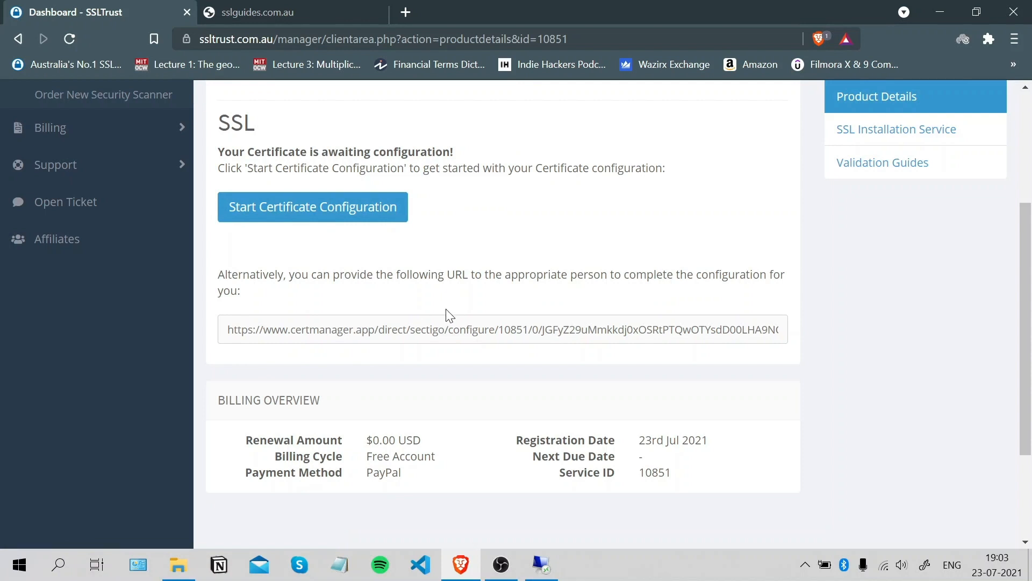
left_click(350, 209)
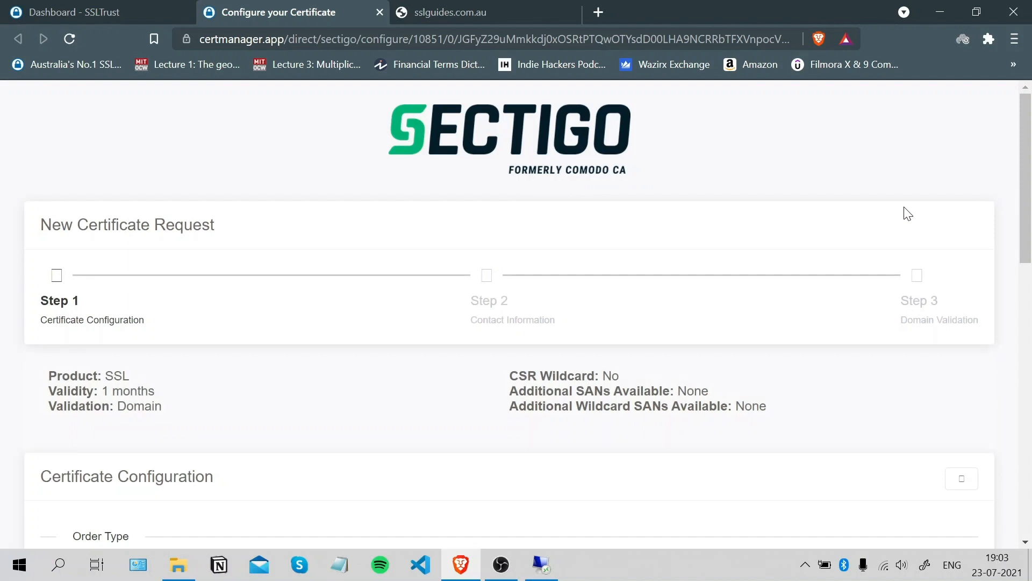
left_click_drag(1030, 178, 1030, 385)
Copy the full certificate request text from server.csr in Notepad on the remote server.
left_click(556, 565)
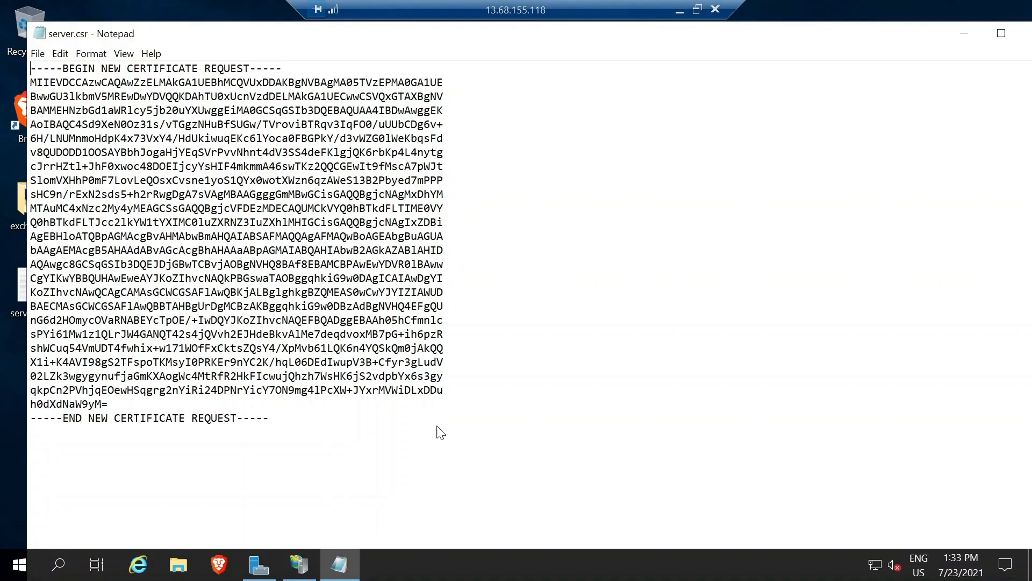
left_click_drag(270, 419, 31, 69)
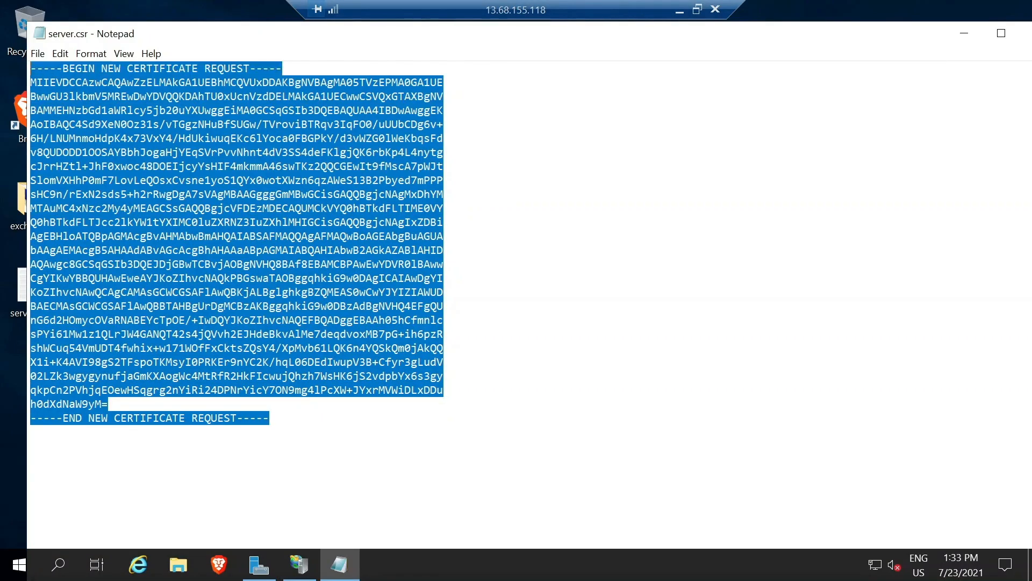
right_click(127, 133)
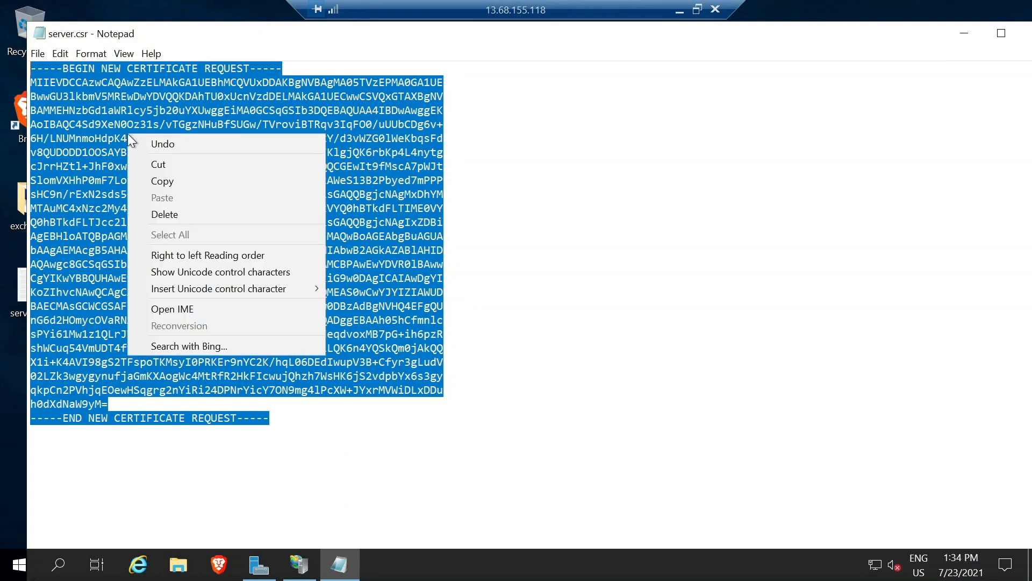
left_click(161, 182)
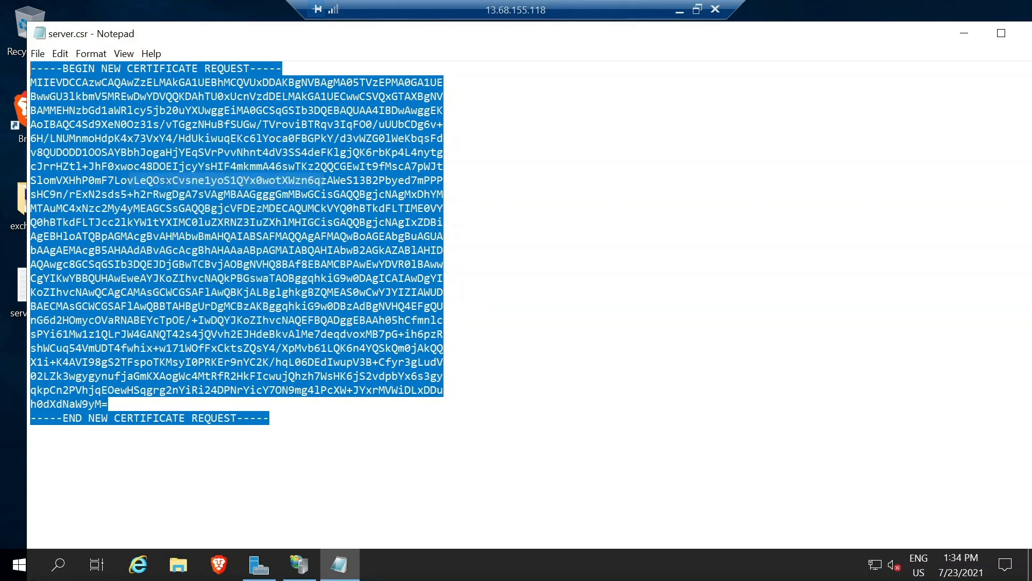
Minimize Notepad and the remote session to return to Brave's Sectigo form.
left_click(352, 576)
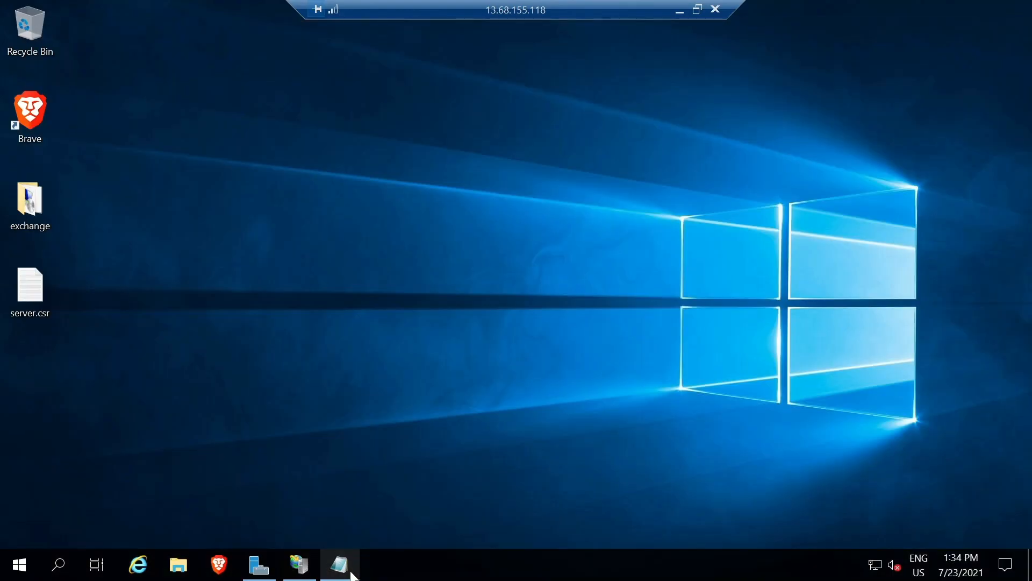
left_click(350, 572)
left_click(681, 11)
Paste the copied CSR into the CSR box and verify its decoded details.
left_click(453, 387)
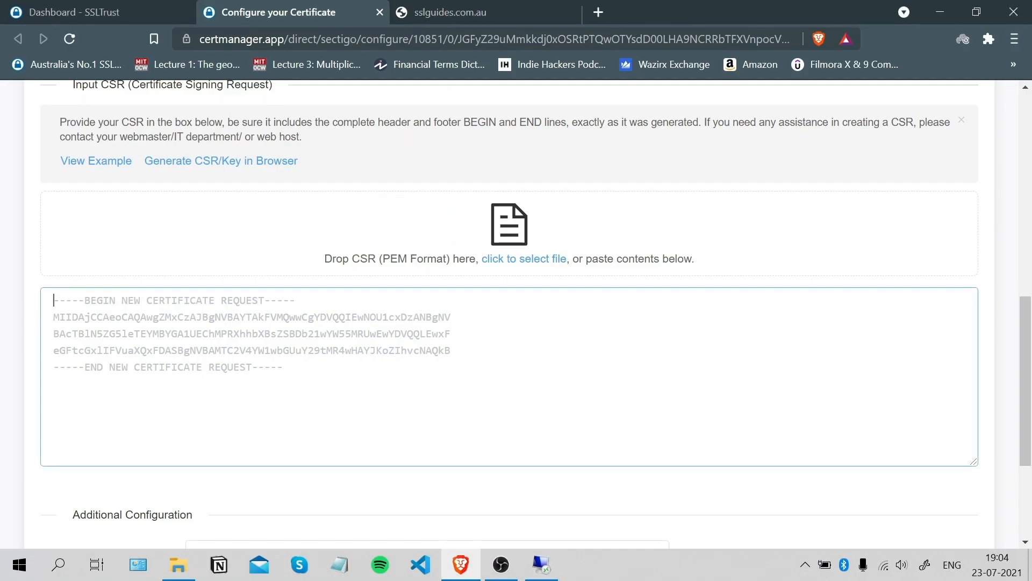
key("ctrl+v")
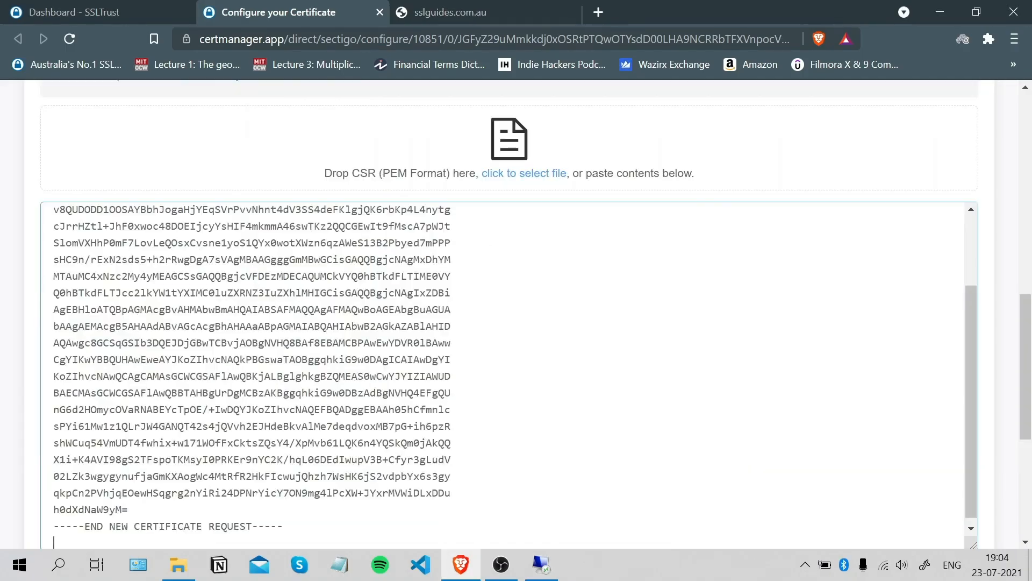
scroll(583, 348, "down", 3)
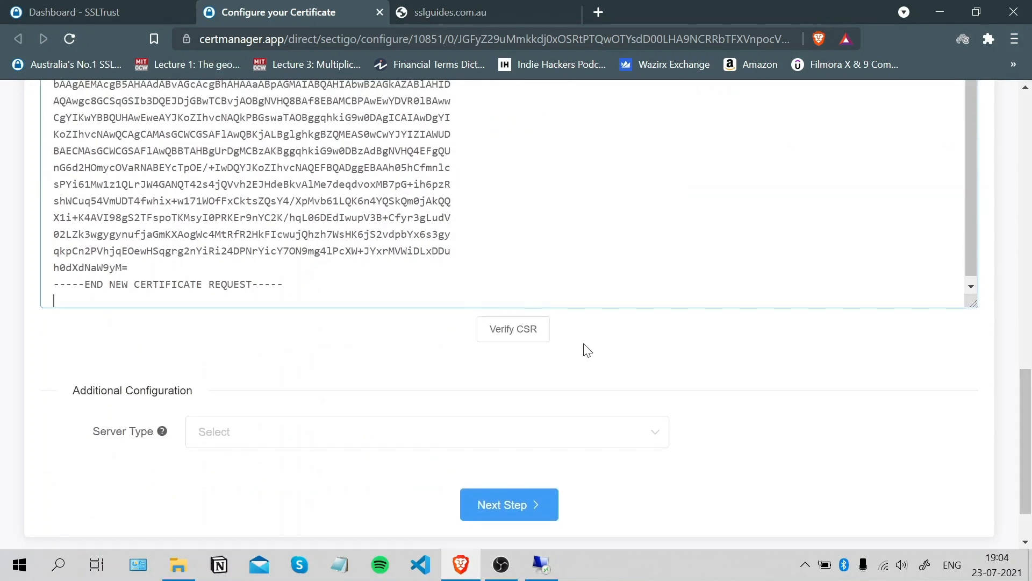
left_click(519, 325)
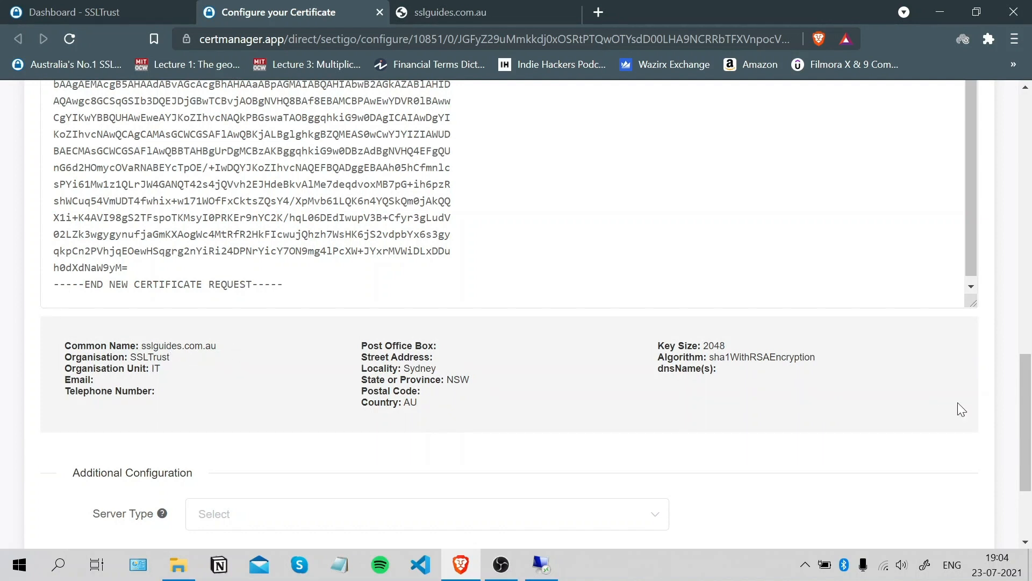
Set server type to Microsoft IIS 7.x and later and continue to Contact Information.
scroll(958, 403, "down", 2)
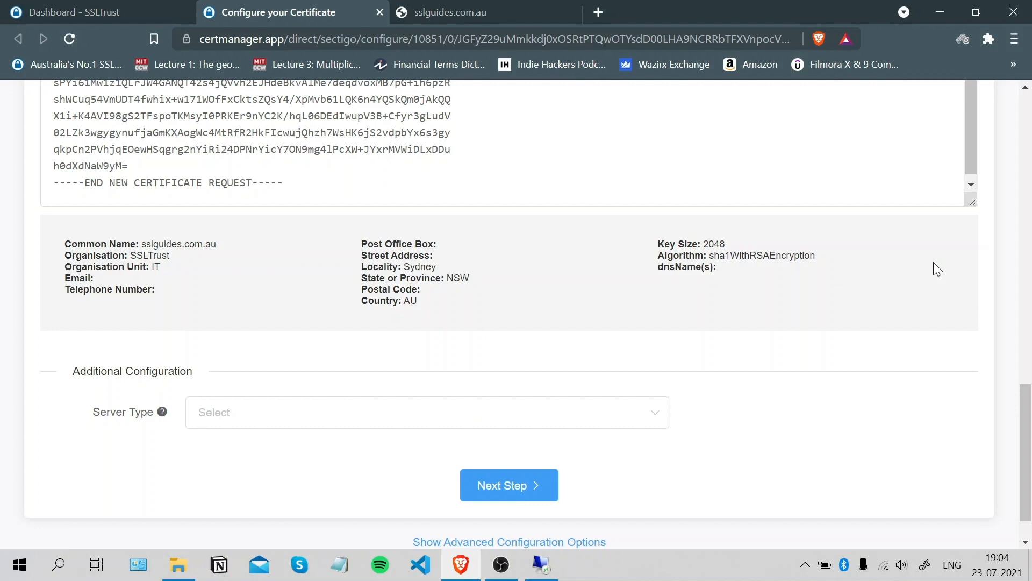
left_click(462, 425)
left_click(370, 280)
left_click(527, 486)
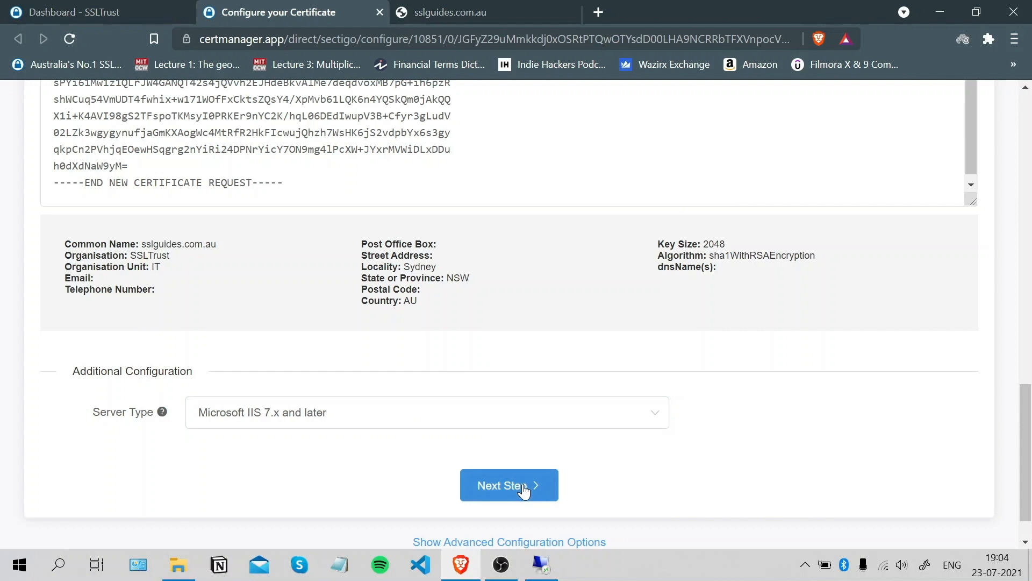
left_click_drag(1030, 461, 1031, 301)
Enter the admin contact's title, first name and last name, correcting a typo in the last name.
left_click(258, 332)
type("Mr.")
key("Tab")
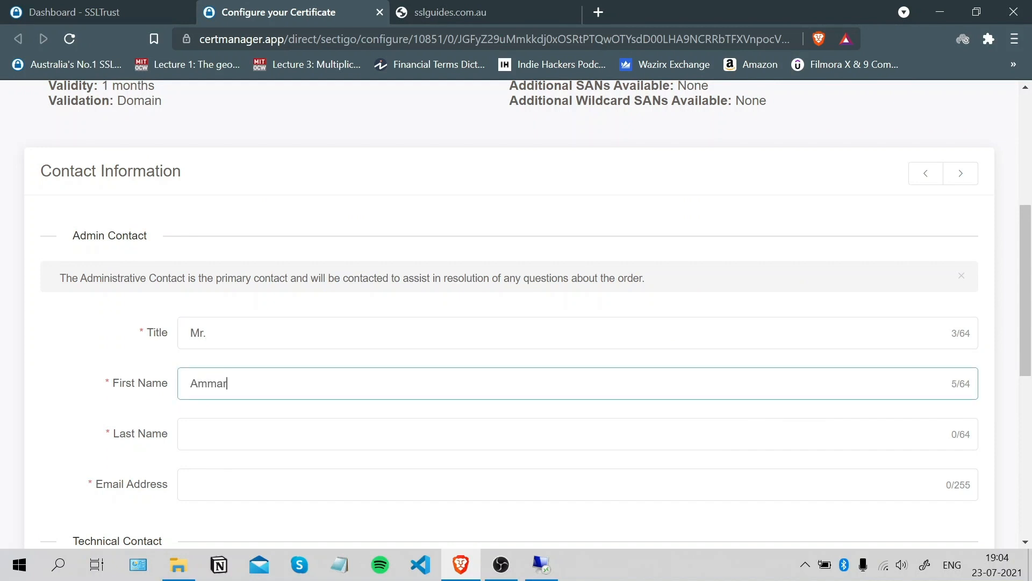
key("Tab")
scroll(965, 291, "down", 2)
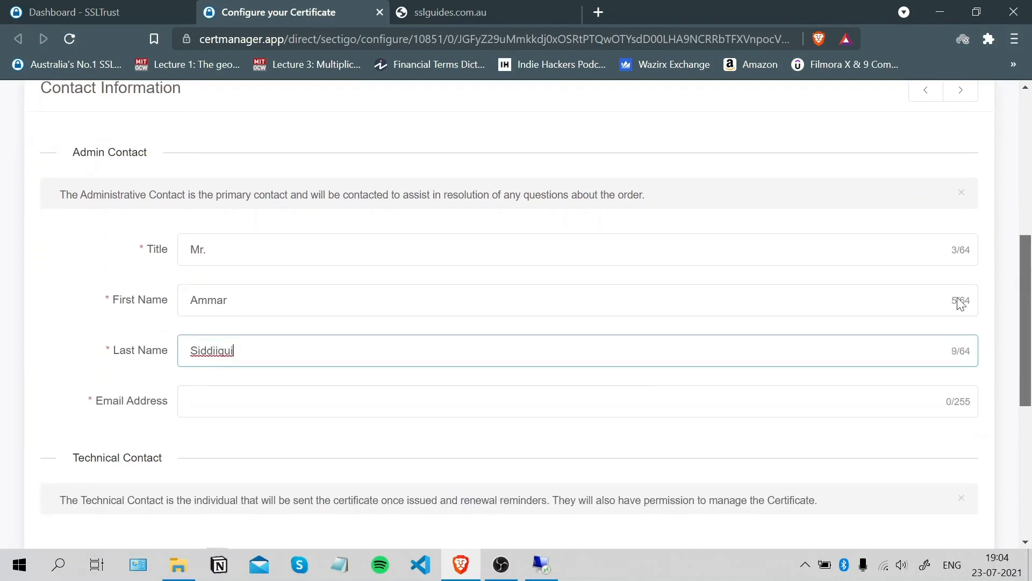
key("BackSpace")
key("BackSpace")
key("BackSpace")
key("BackSpace")
type("qui")
Fill in the admin contact's e-mail, reuse the admin details for the technical contact, and continue.
left_click(191, 387)
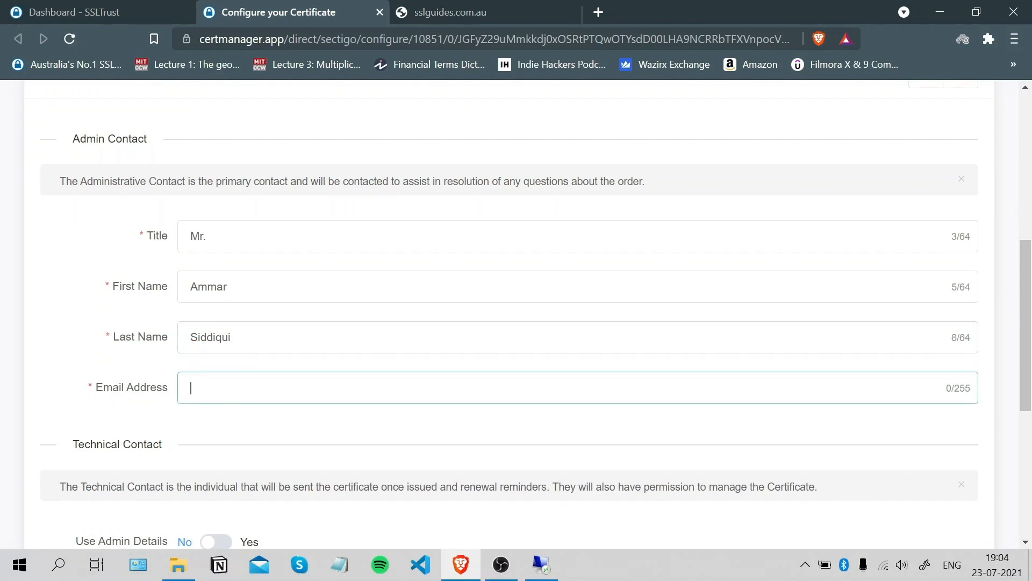
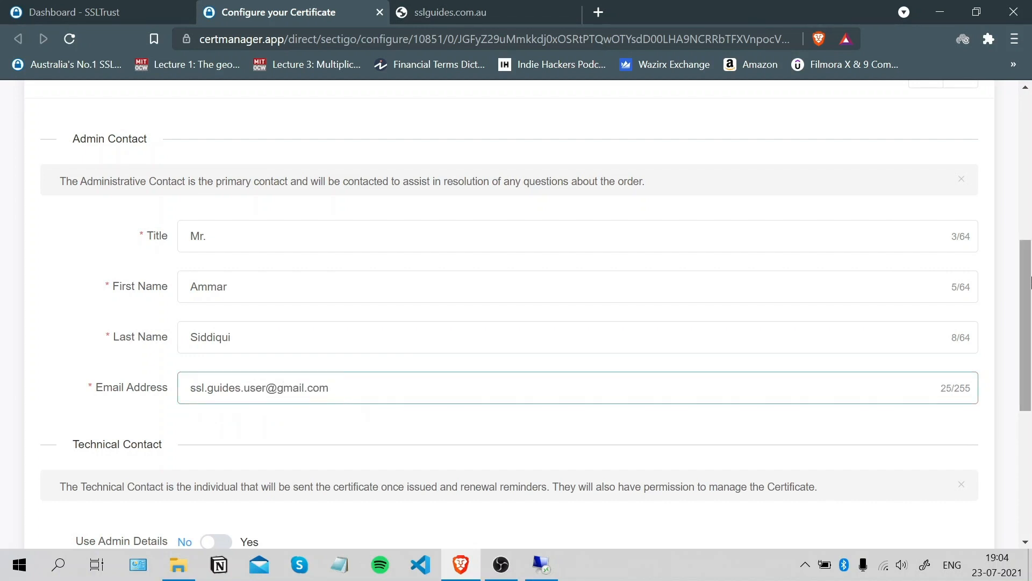
scroll(1027, 348, "down", 3)
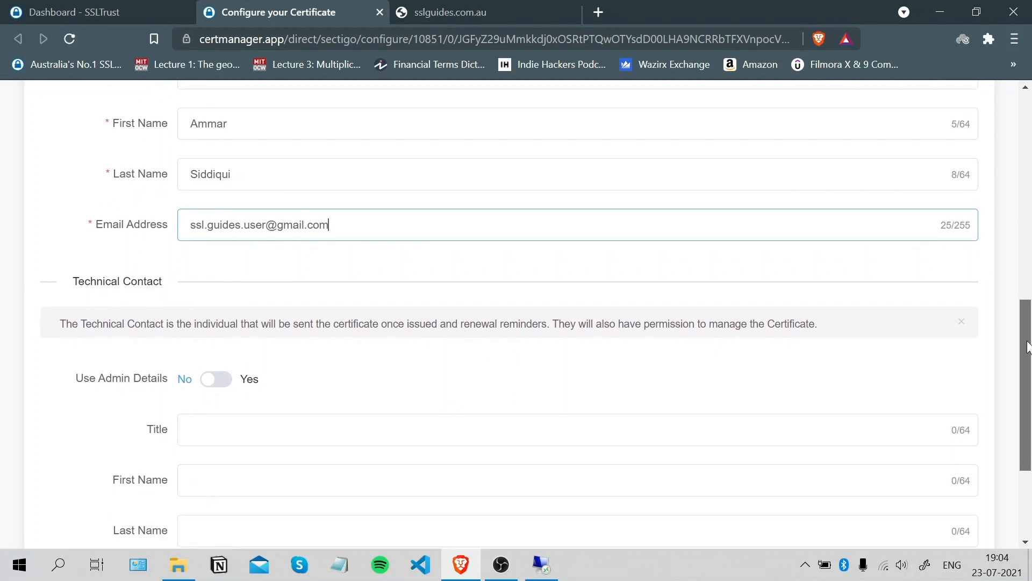
left_click_drag(1027, 341, 1030, 337)
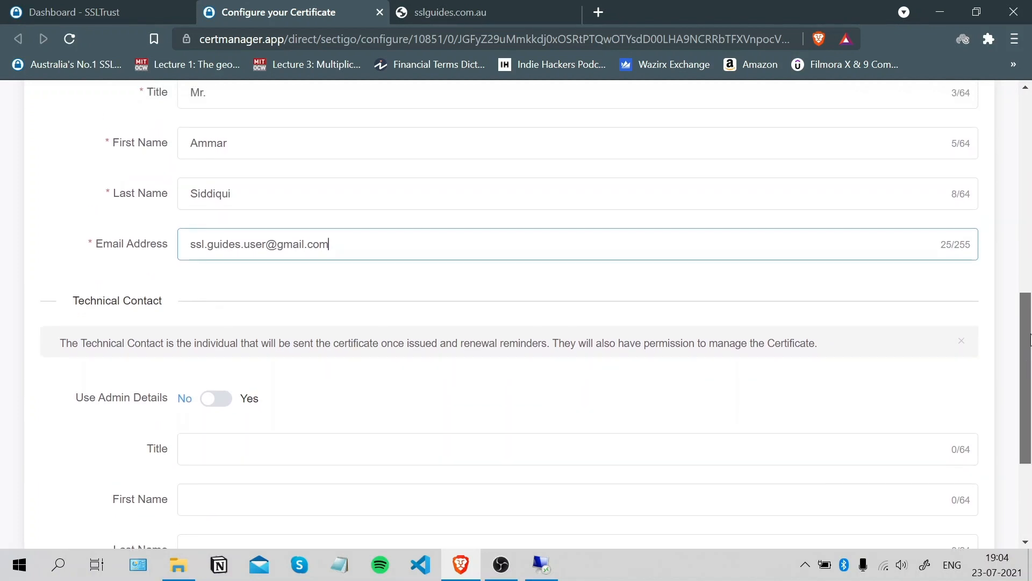
scroll(942, 413, "down", 2)
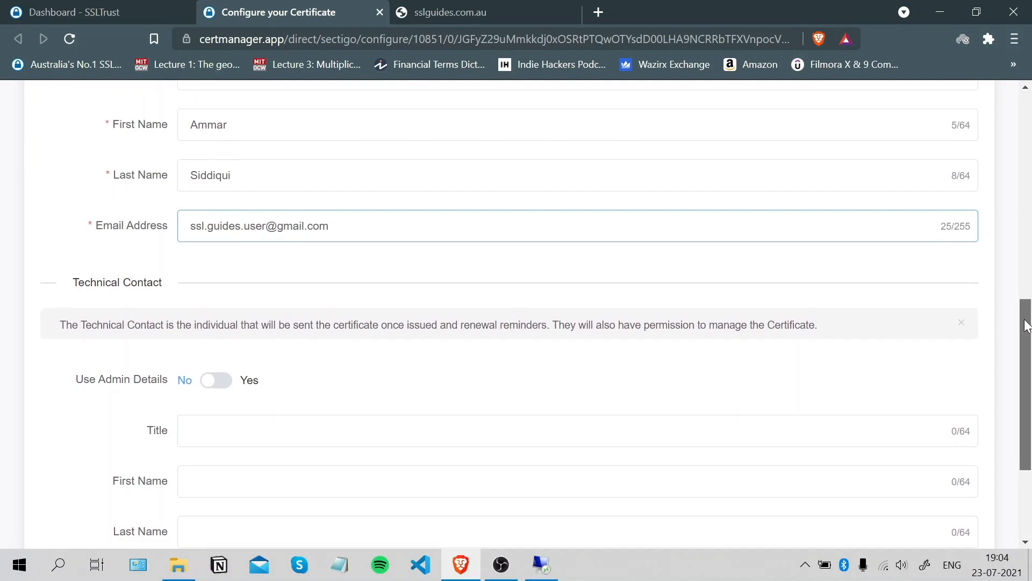
left_click(216, 379)
left_click(548, 477)
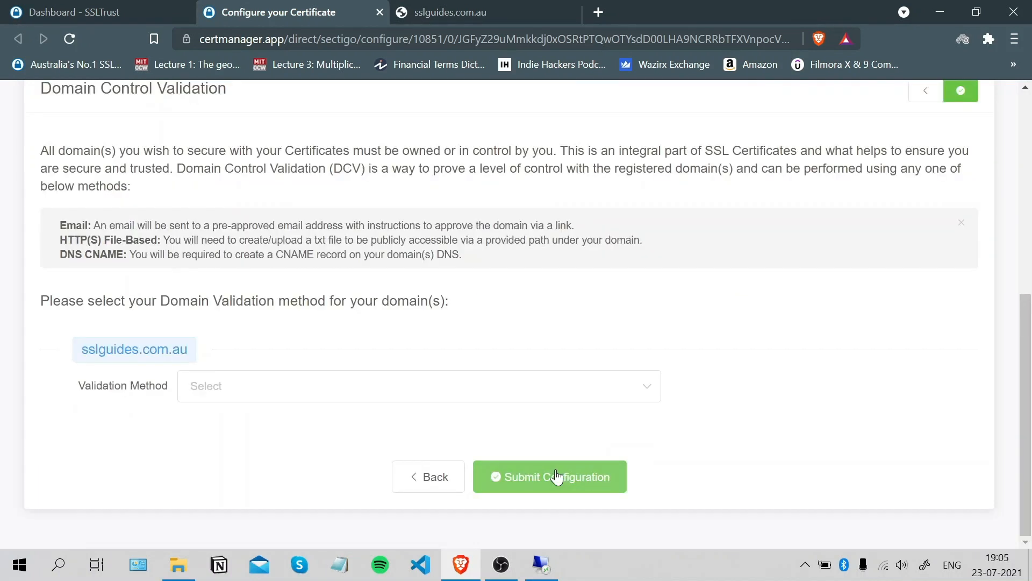
Choose Email as the validation method and pick the domain's admin mailbox as approver.
left_click_drag(1031, 381, 1030, 351)
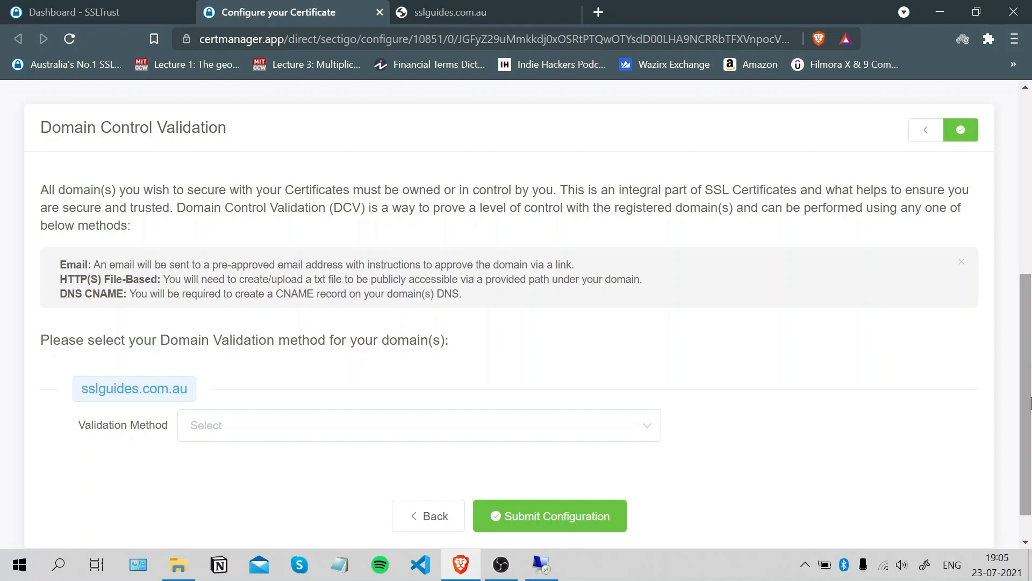
scroll(1030, 419, "down", 1)
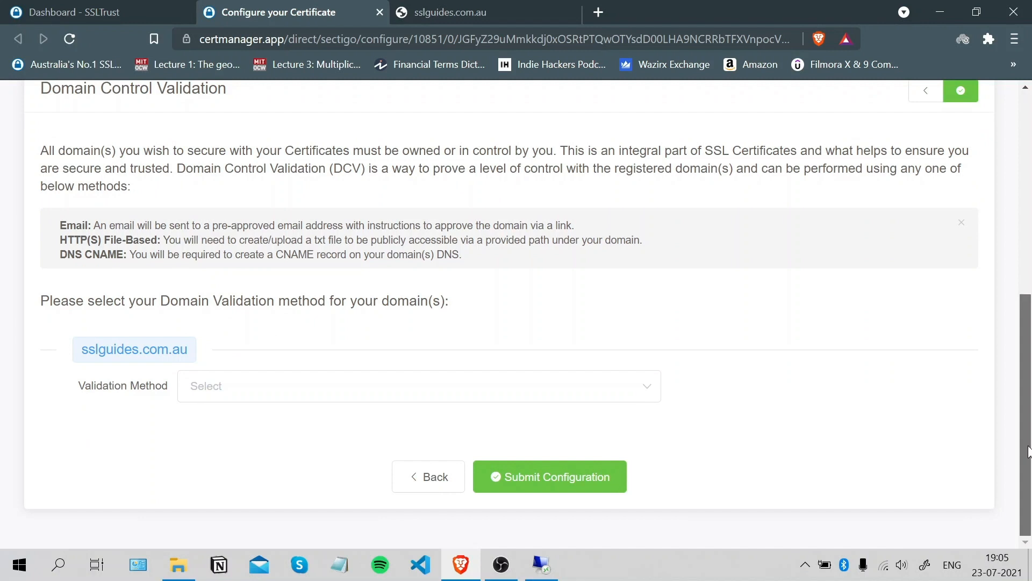
left_click(361, 395)
left_click(1025, 371)
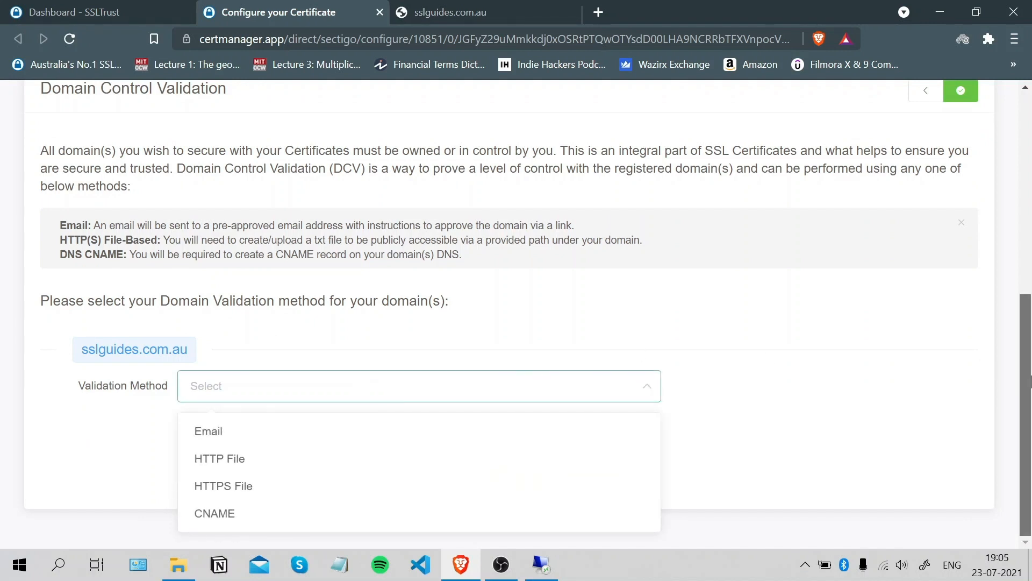
left_click(348, 395)
left_click(295, 428)
left_click(297, 437)
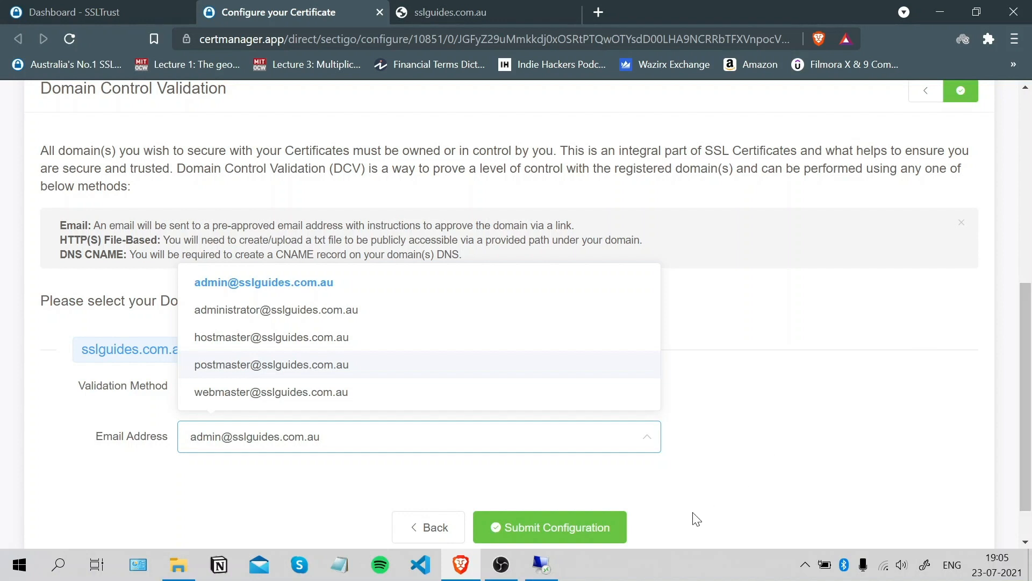
Try HTTP File validation, review its file path and contents, then reopen the method list.
left_click(456, 444)
left_click(365, 390)
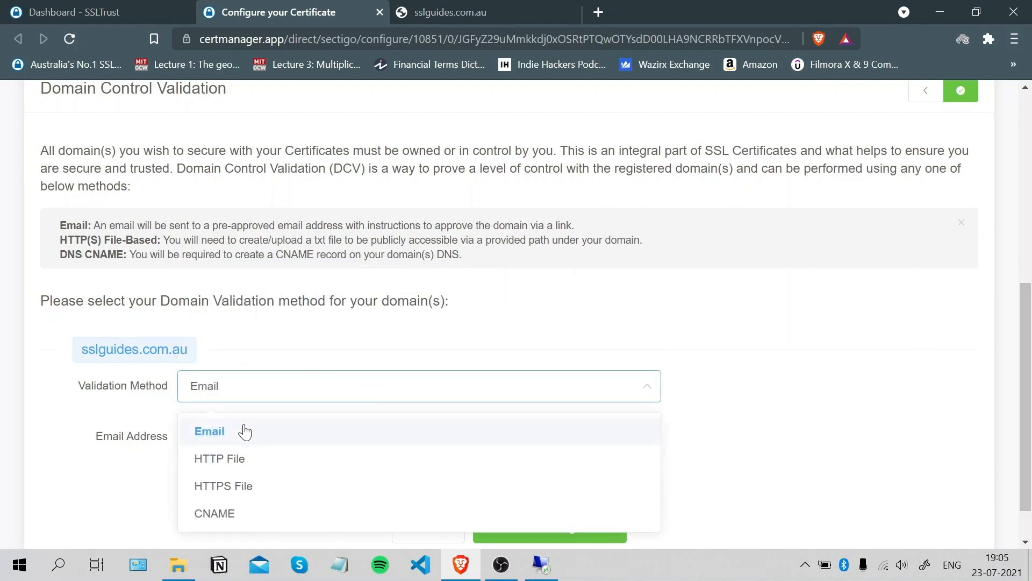
left_click(237, 463)
scroll(1030, 271, "down", 3)
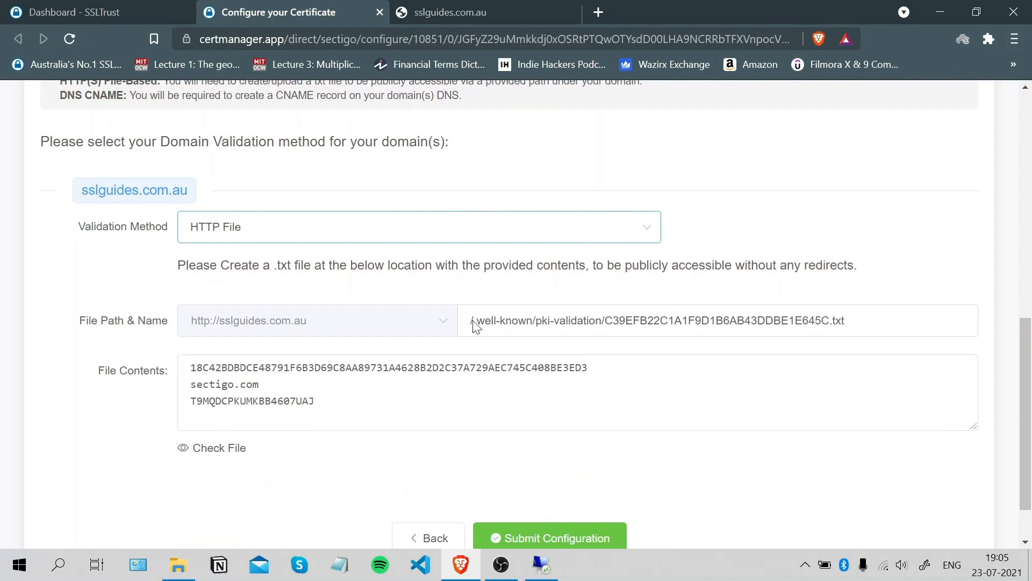
left_click_drag(473, 324, 830, 321)
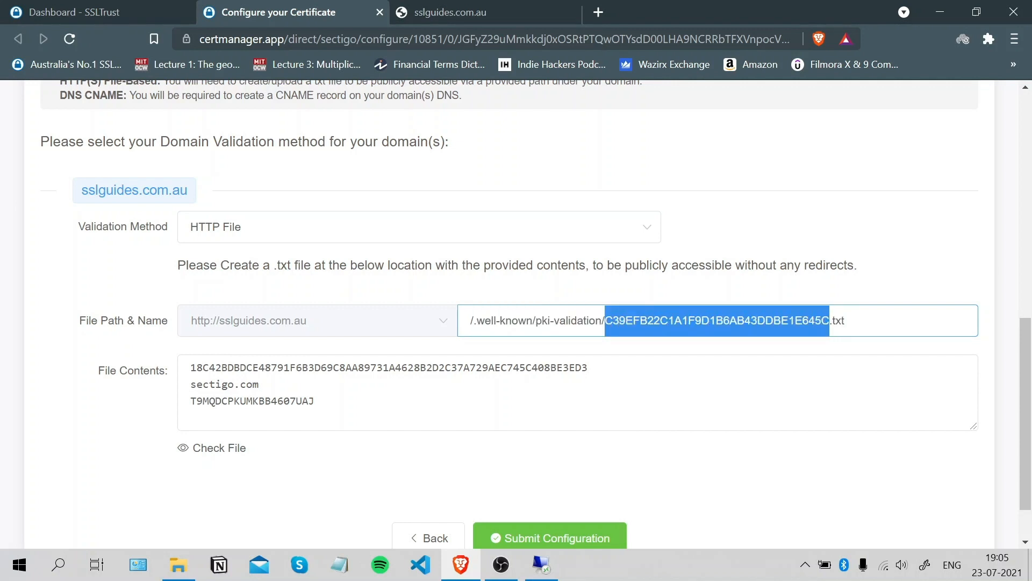
left_click_drag(315, 401, 191, 367)
left_click(369, 392)
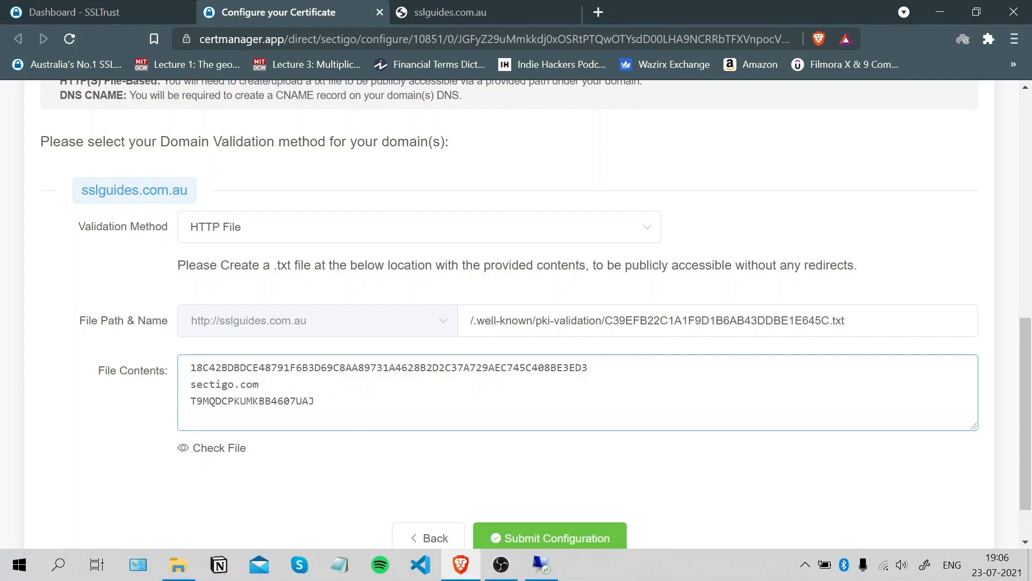
scroll(1030, 371, "down", 1)
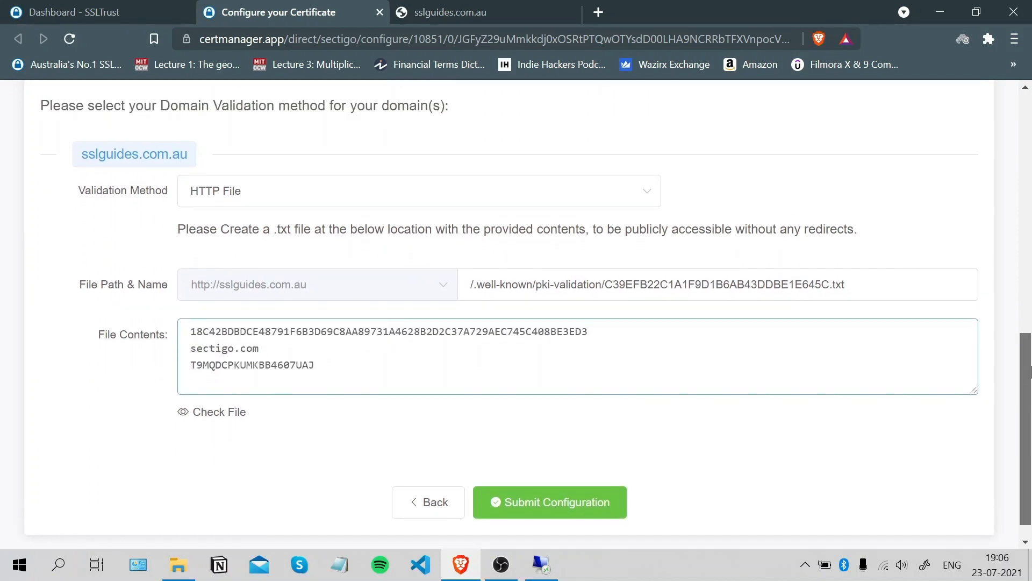
mouse_move(1028, 393)
left_mouse_down()
mouse_move(1028, 379)
mouse_move(1028, 387)
left_mouse_up()
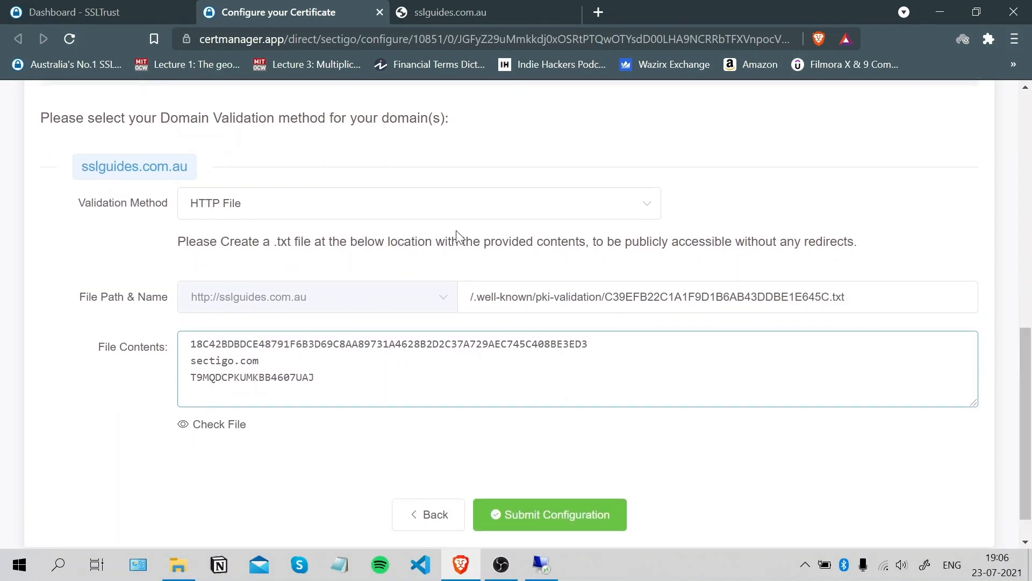
left_click(405, 211)
Switch sslguides.com.au validation to the CNAME method to reveal the DNS record details.
left_click(271, 337)
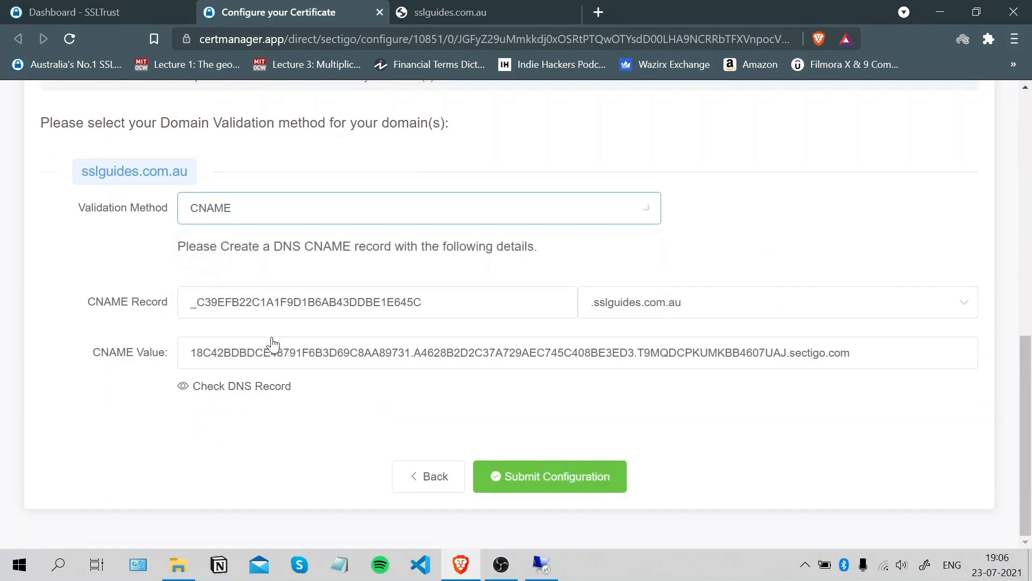
scroll(1028, 366, "up", 1)
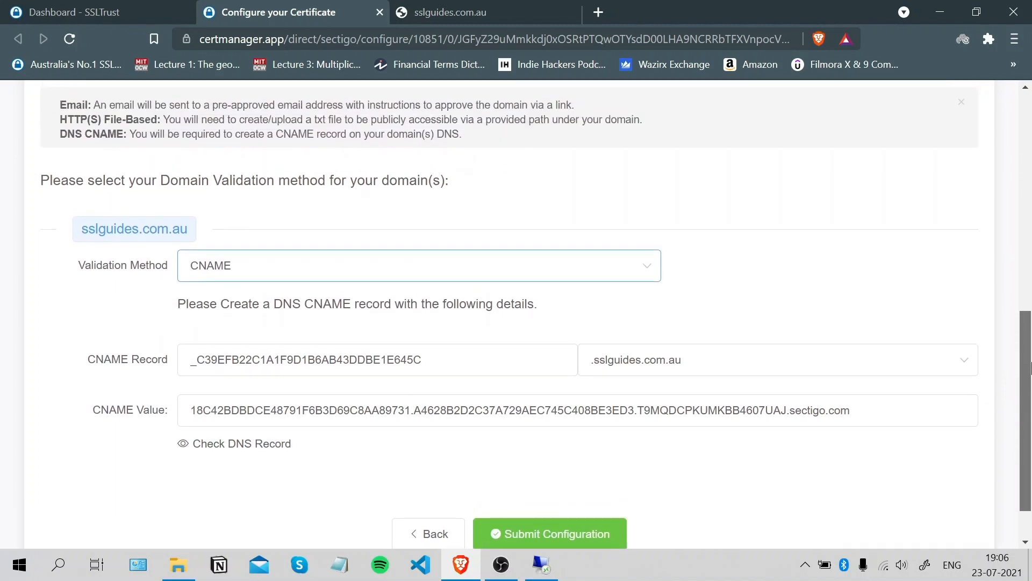
left_click_drag(1028, 365, 1028, 355)
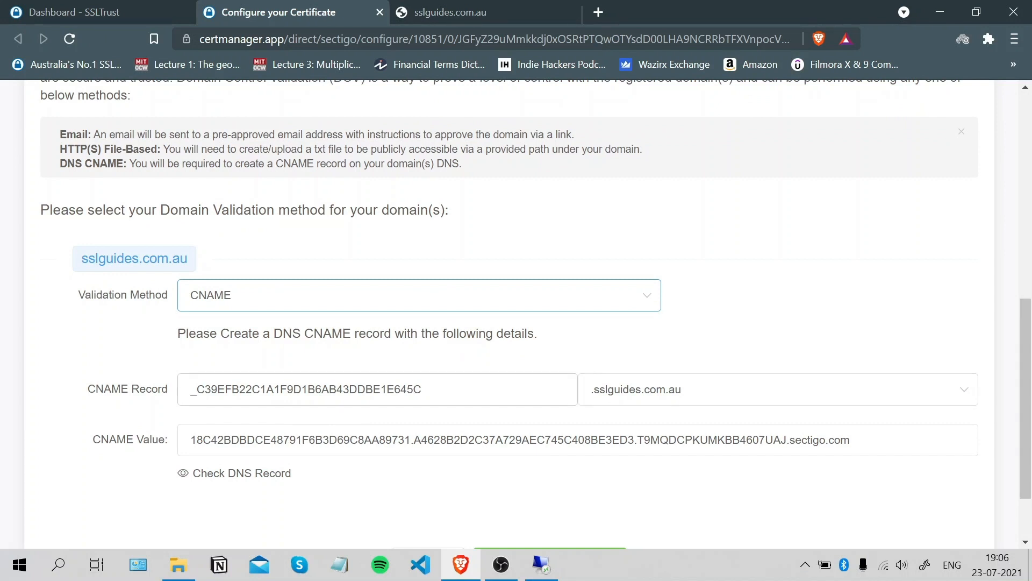
Copy the CNAME record name and go to the sslguides.com.au DNS zone in Azure.
left_click_drag(424, 389, 151, 407)
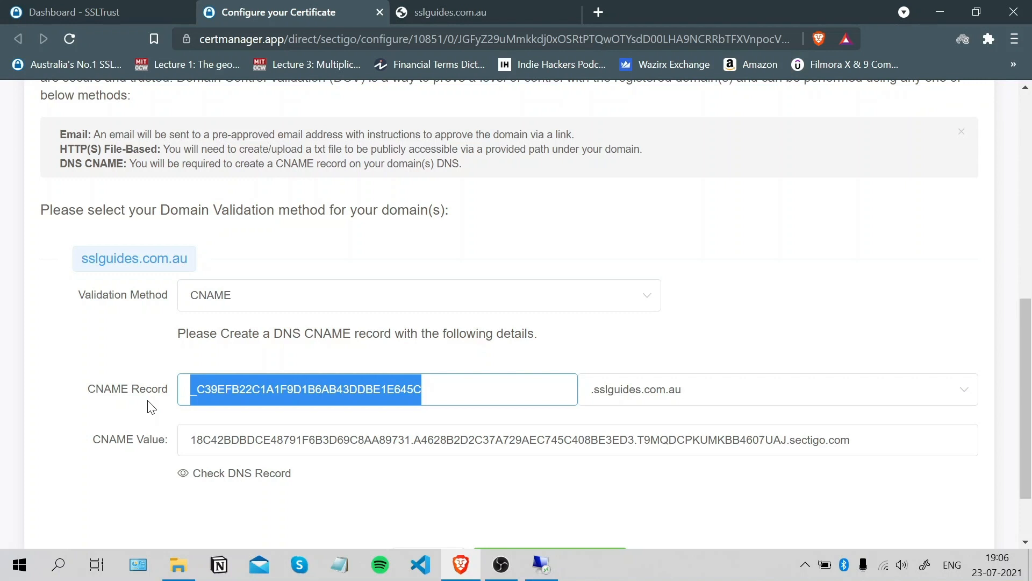
right_click(399, 391)
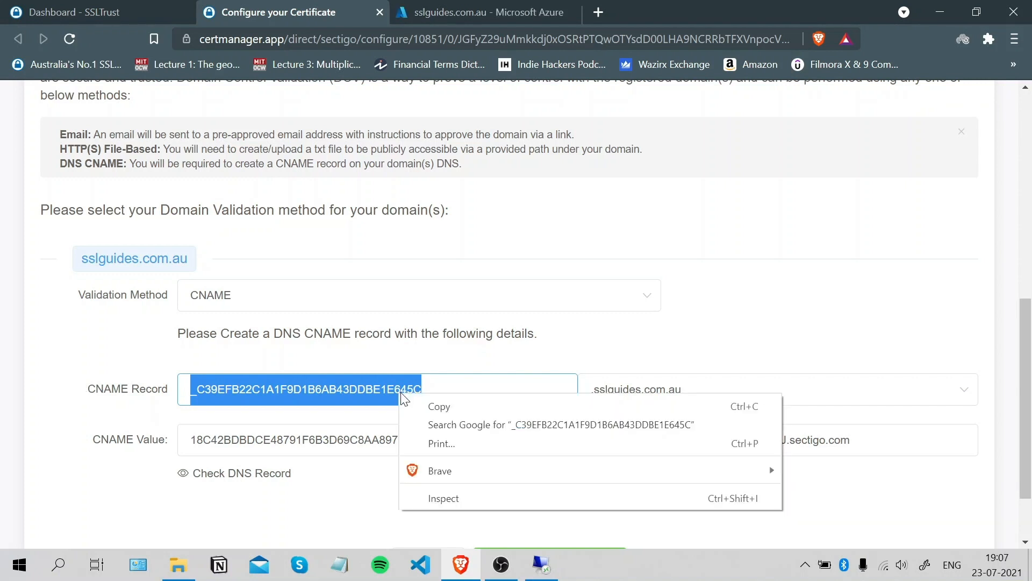
left_click(430, 405)
left_click(515, 10)
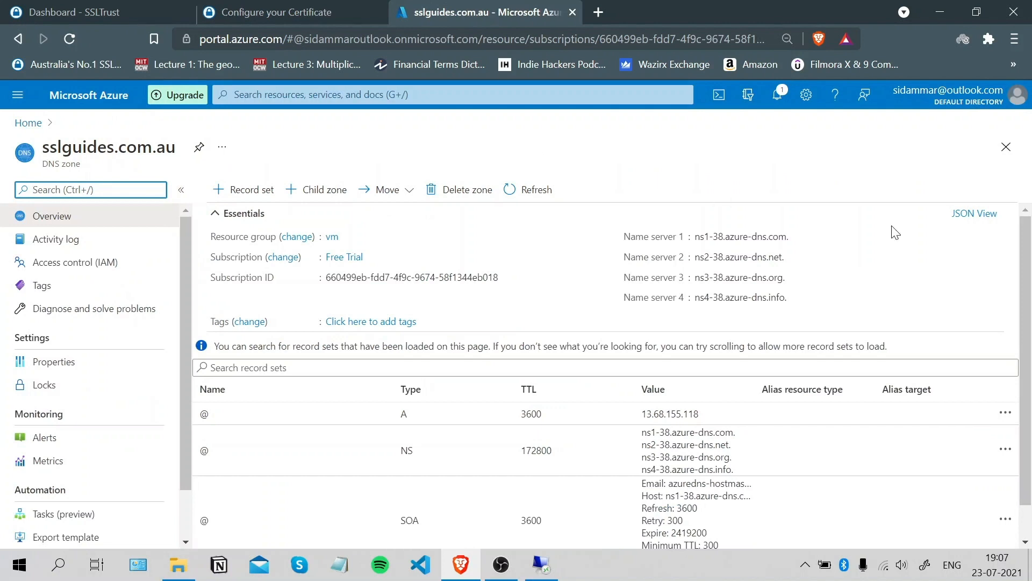
Start a new CNAME record set named with the copied record name _C39EFB22C1A1F9D1B6AB43DDBE1E645C.
scroll(1030, 241, "down", 2)
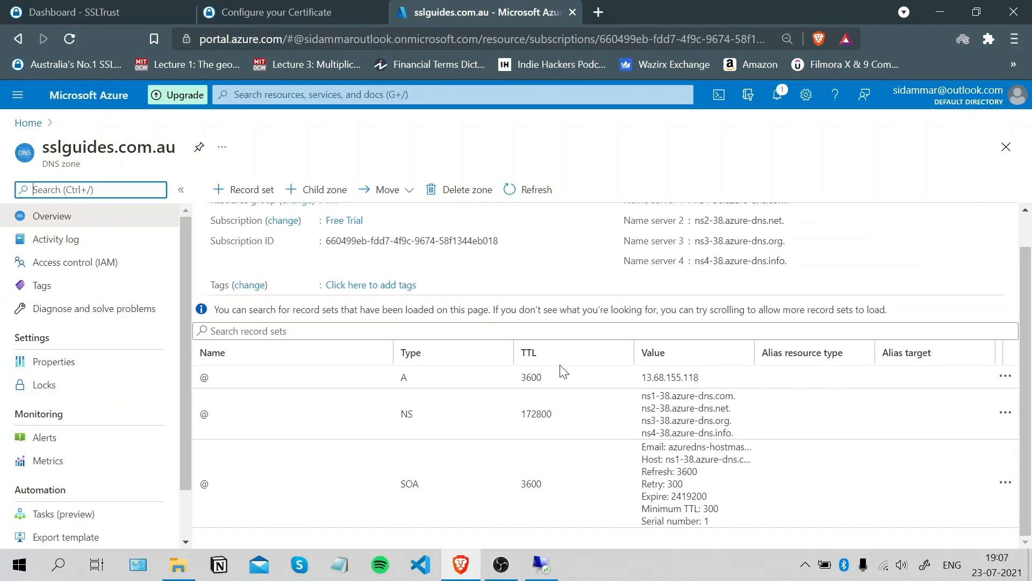
scroll(1021, 255, "up", 1)
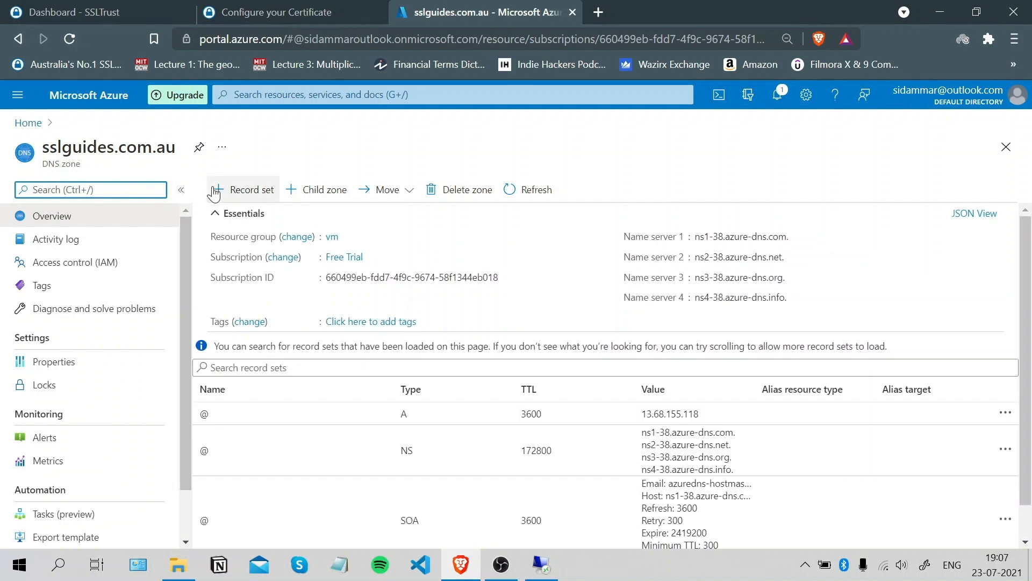
left_click(217, 189)
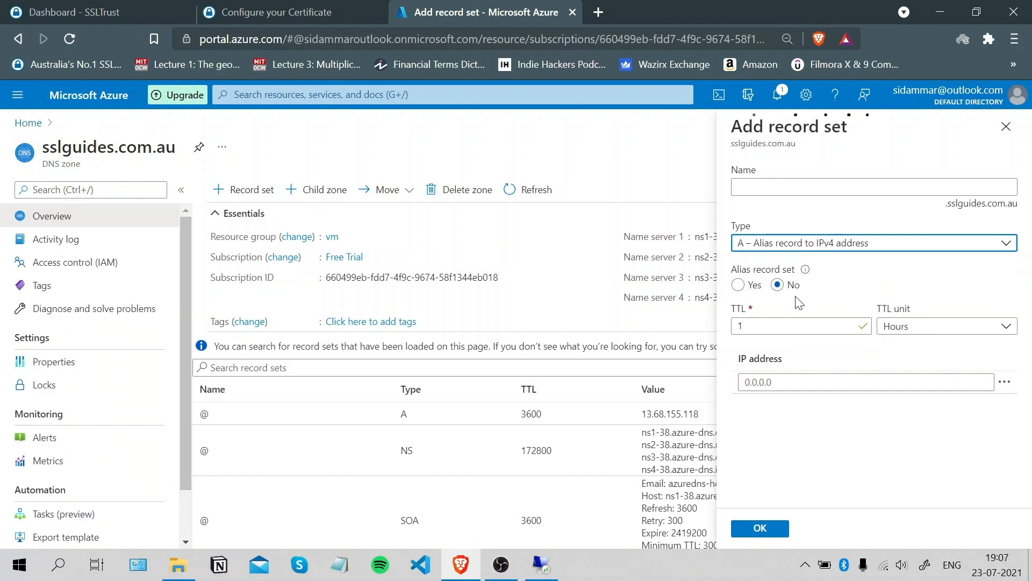
left_click(853, 246)
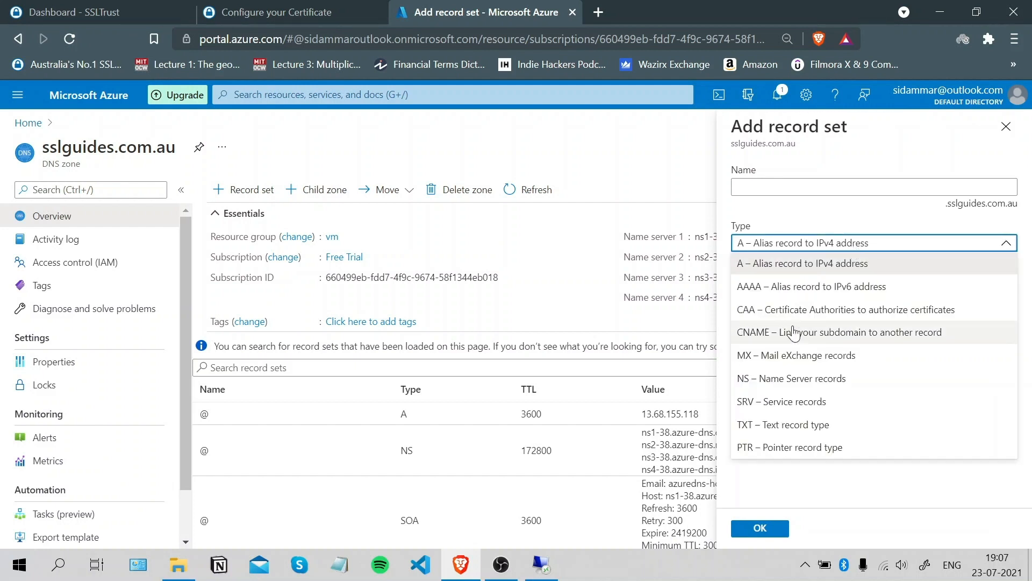
left_click(806, 332)
left_click(832, 188)
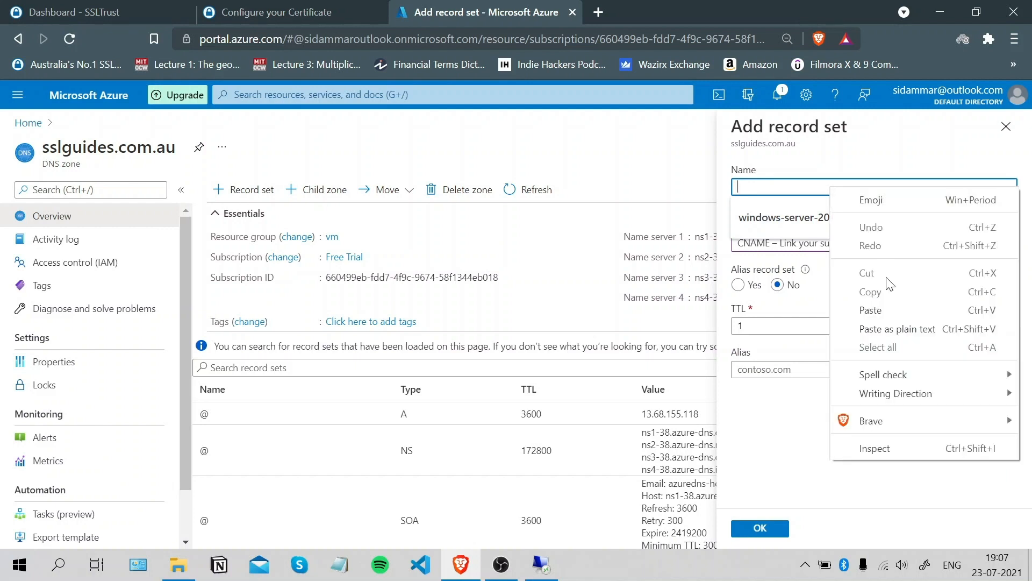
left_click(892, 310)
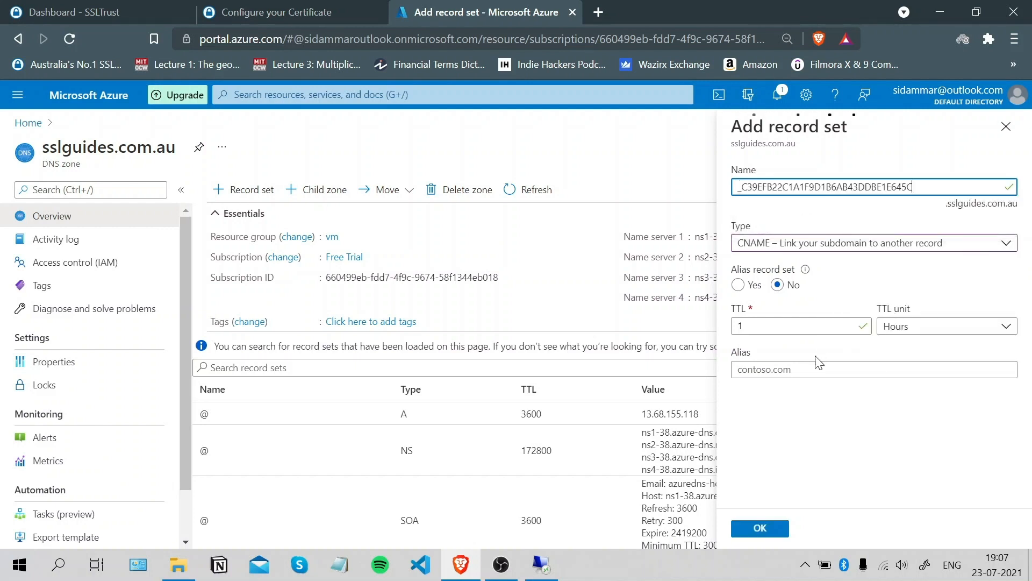
Copy Sectigo's CNAME value into the record set's Alias field and save it.
left_click(317, 12)
left_click_drag(881, 440, 193, 427)
right_click(242, 440)
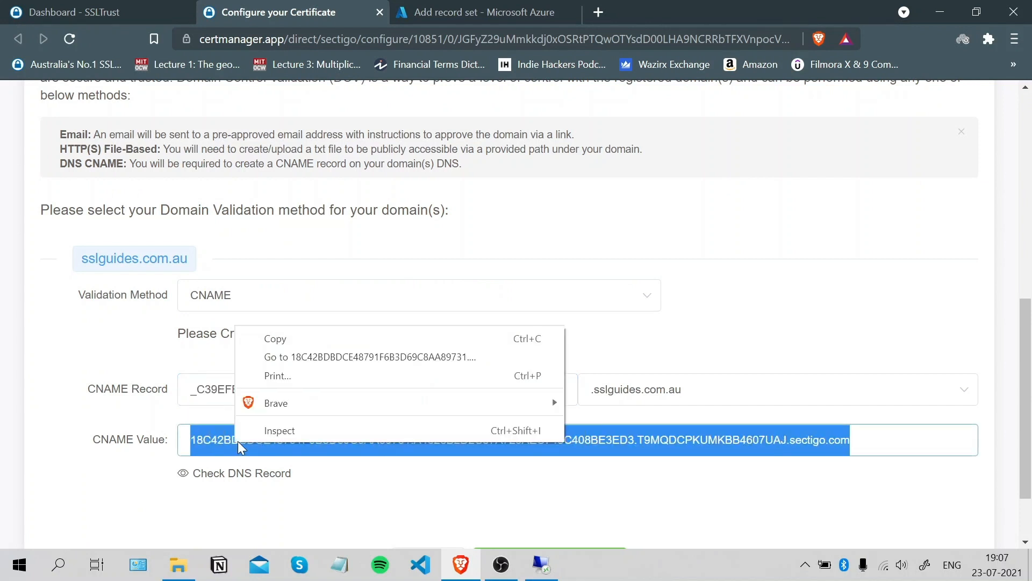
left_click(279, 338)
left_click(495, 7)
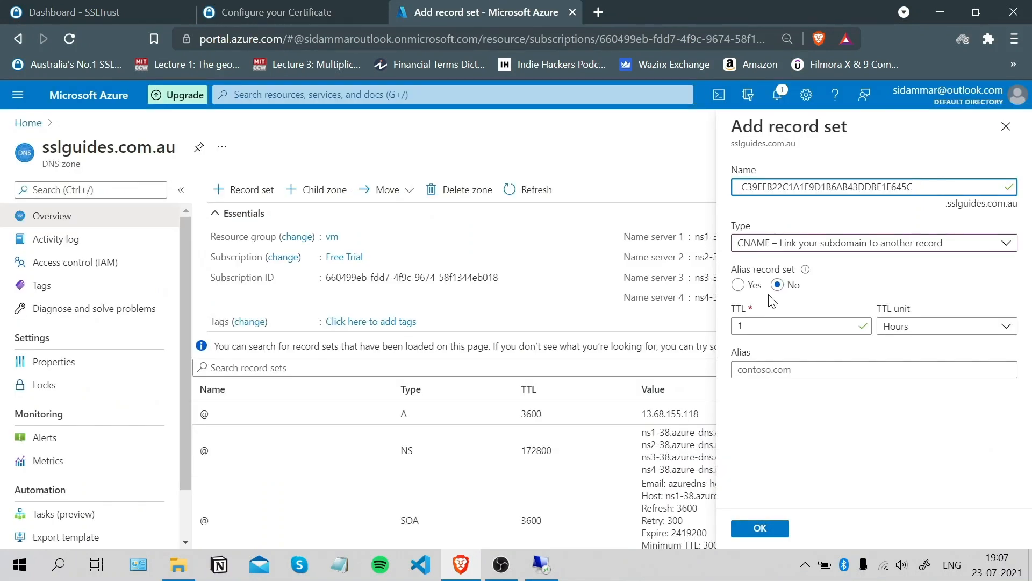
left_click(771, 369)
right_click(772, 371)
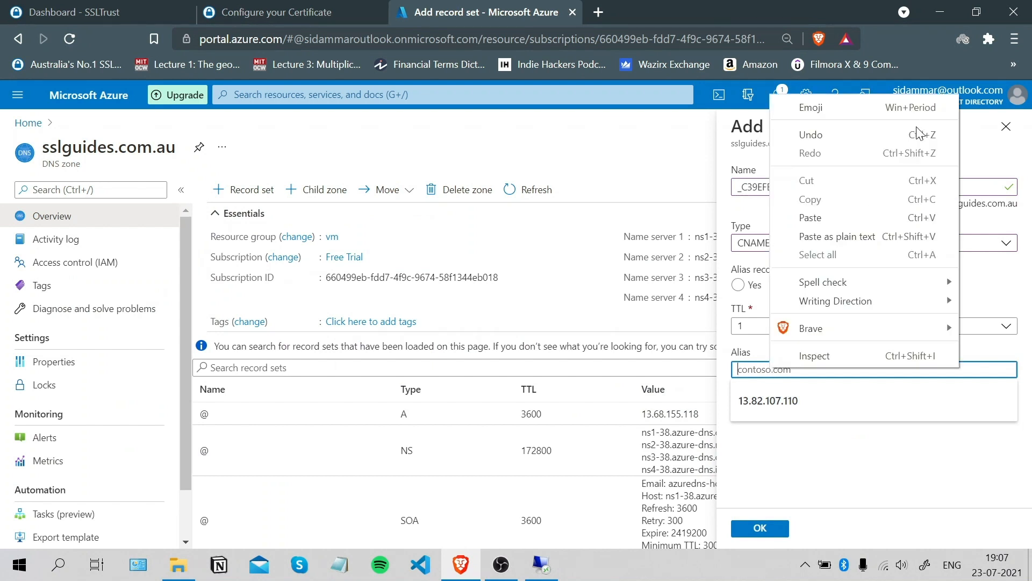
left_click(853, 220)
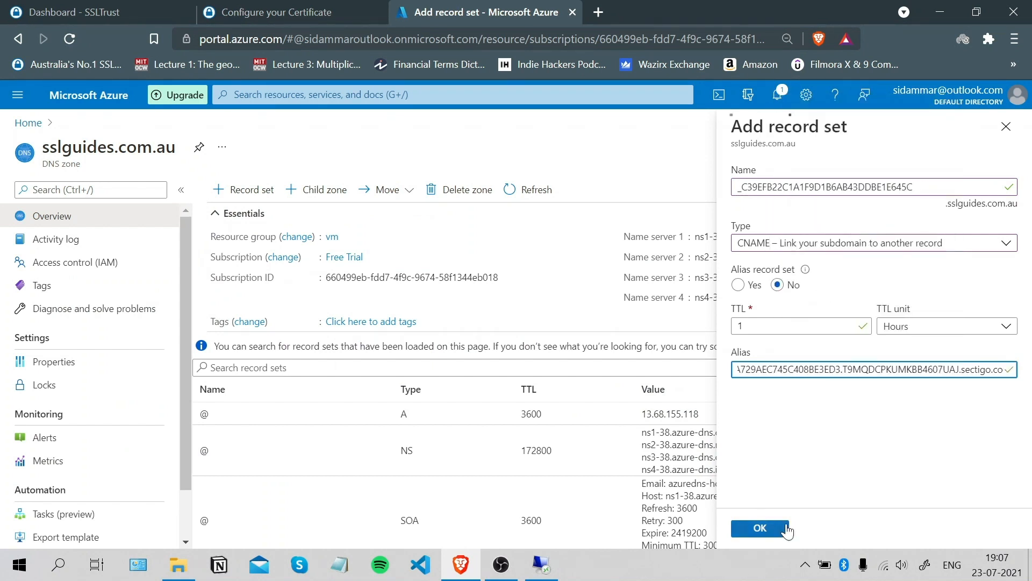
left_click(773, 535)
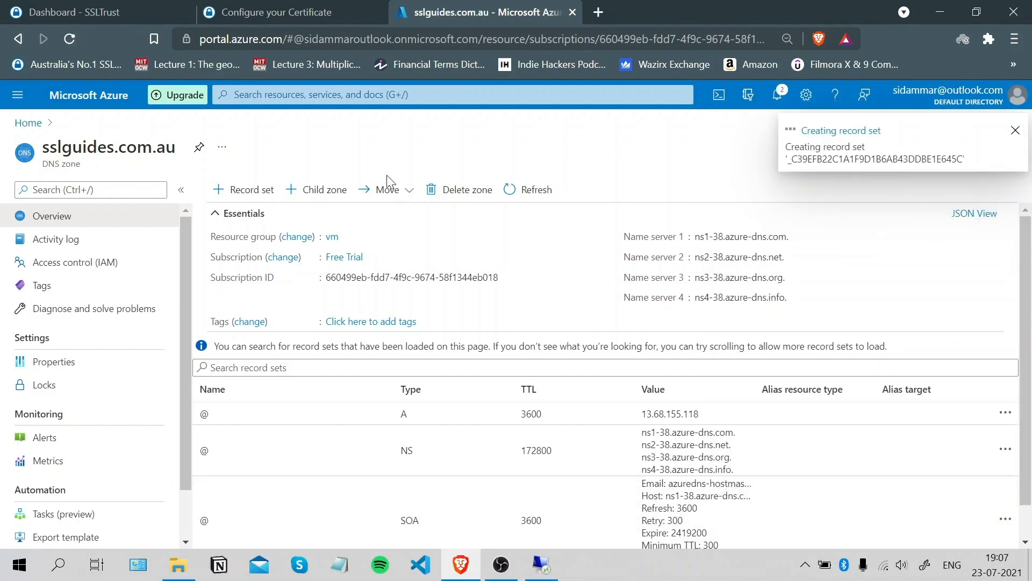
Run a DNS Checker CNAME lookup for the validation record, showing 33 servers unresolved.
left_click(257, 9)
scroll(946, 414, "down", 2)
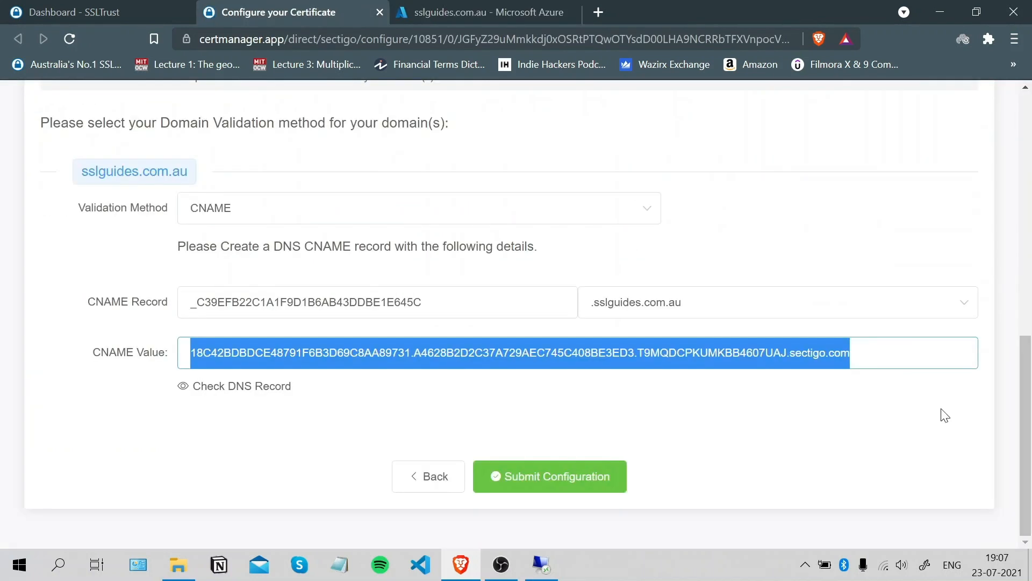
left_click(229, 389)
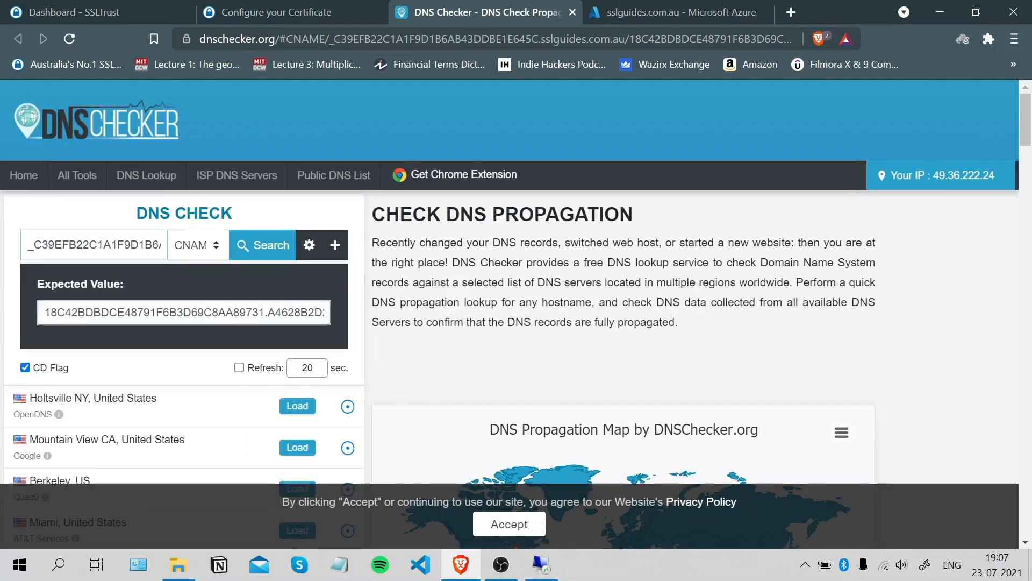
left_click(268, 248)
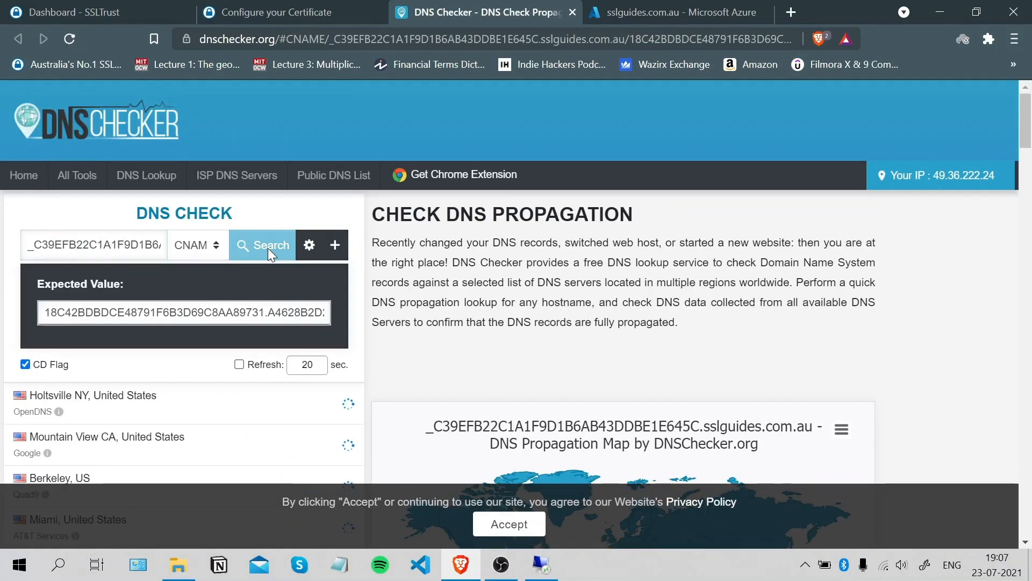
mouse_move(1028, 130)
left_mouse_down()
mouse_move(1030, 167)
mouse_move(1029, 126)
left_mouse_up()
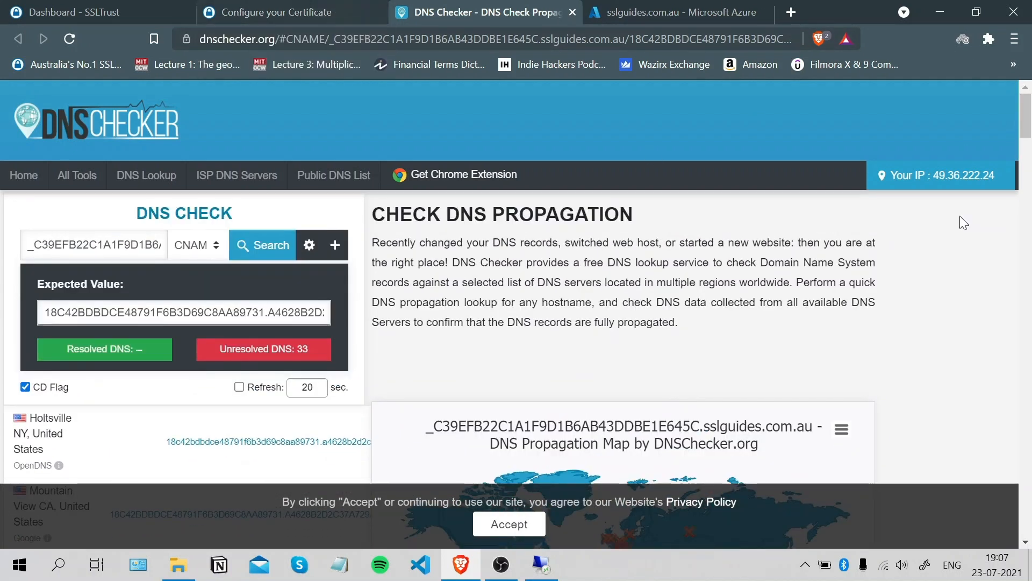
left_click(336, 9)
Submit the CNAME configuration and confirm on the order page that domain validation is complete and the certificate issued.
left_click(565, 477)
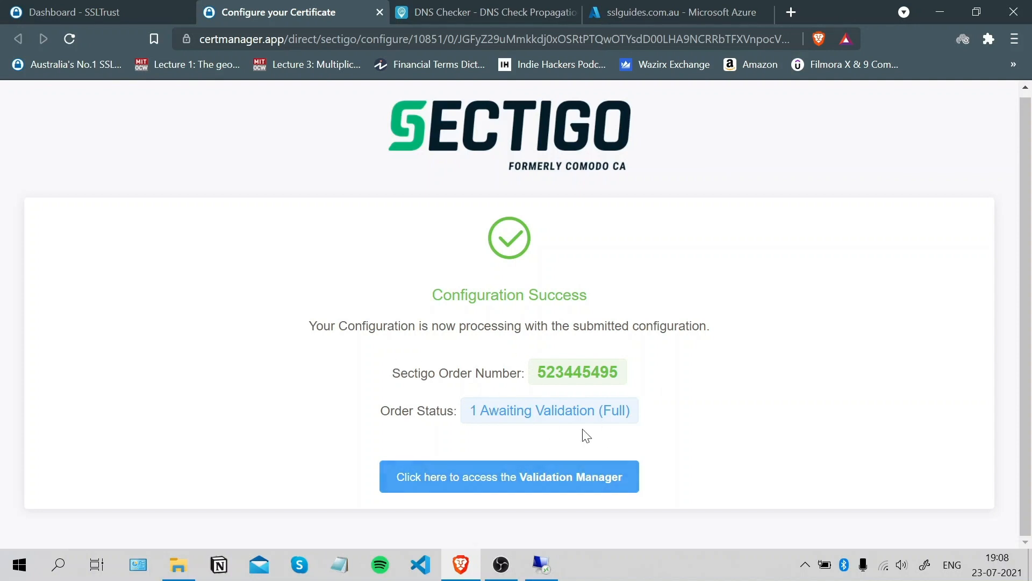
left_click(574, 483)
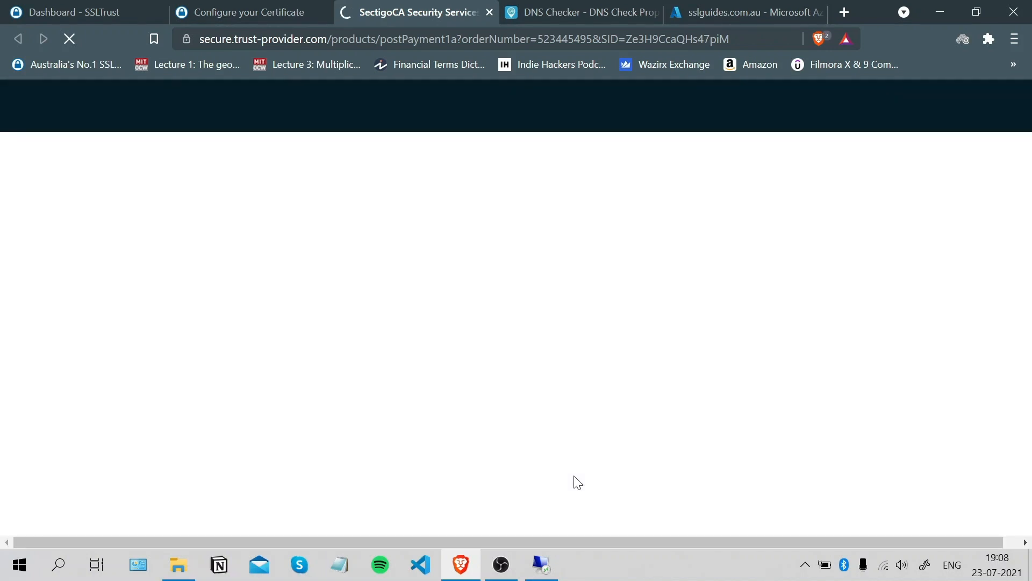
left_click_drag(1030, 205, 1024, 352)
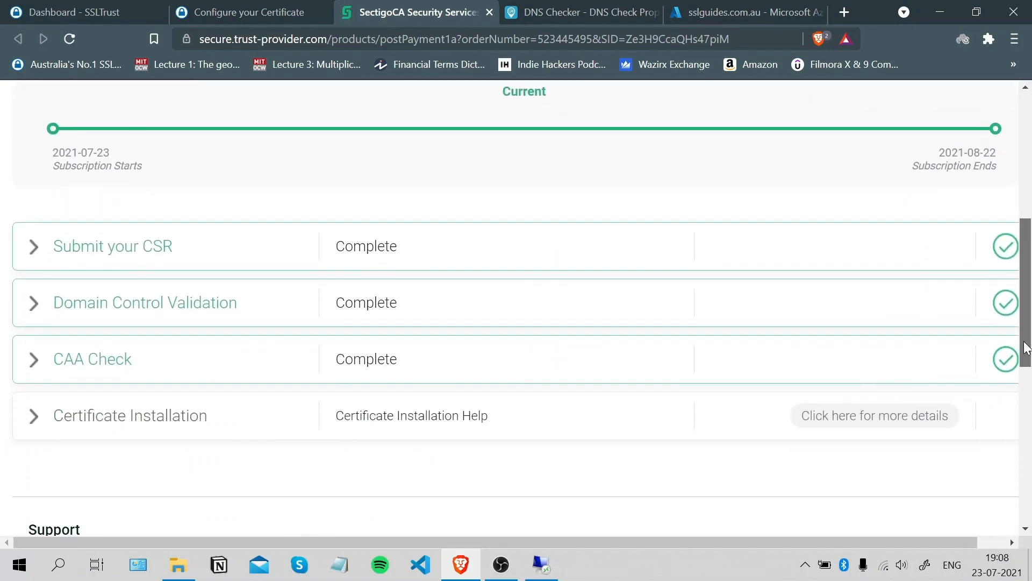
triple_click(21, 296)
left_click(33, 306)
mouse_move(1031, 284)
left_mouse_down()
mouse_move(1031, 299)
mouse_move(1031, 290)
left_mouse_up()
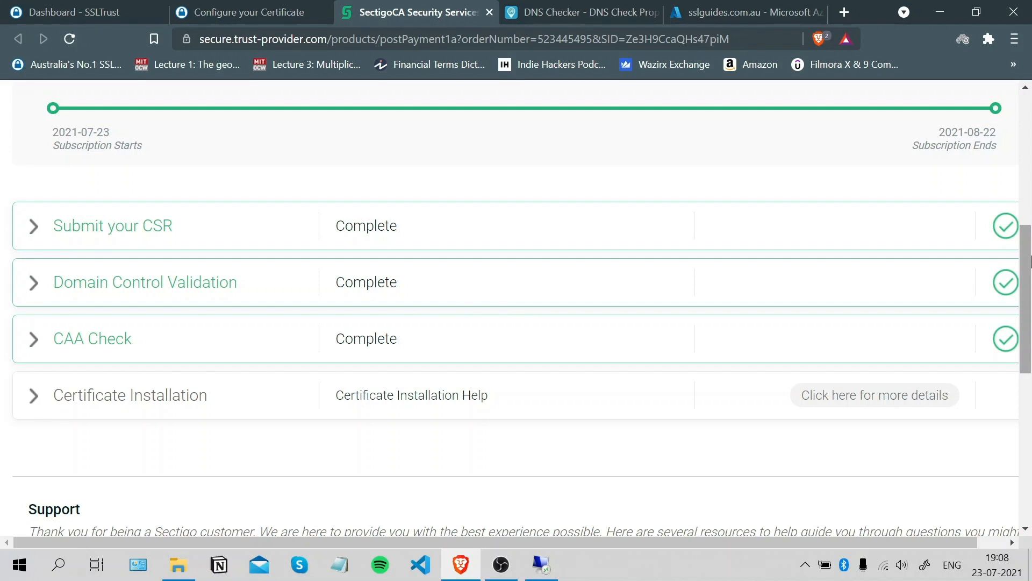
left_click_drag(1031, 261, 1026, 107)
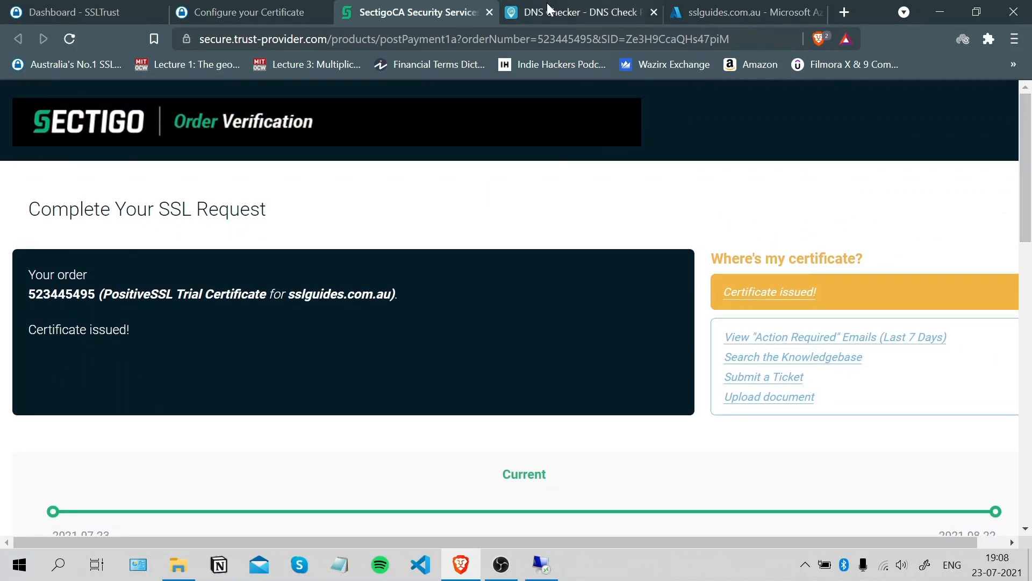
left_click(63, 11)
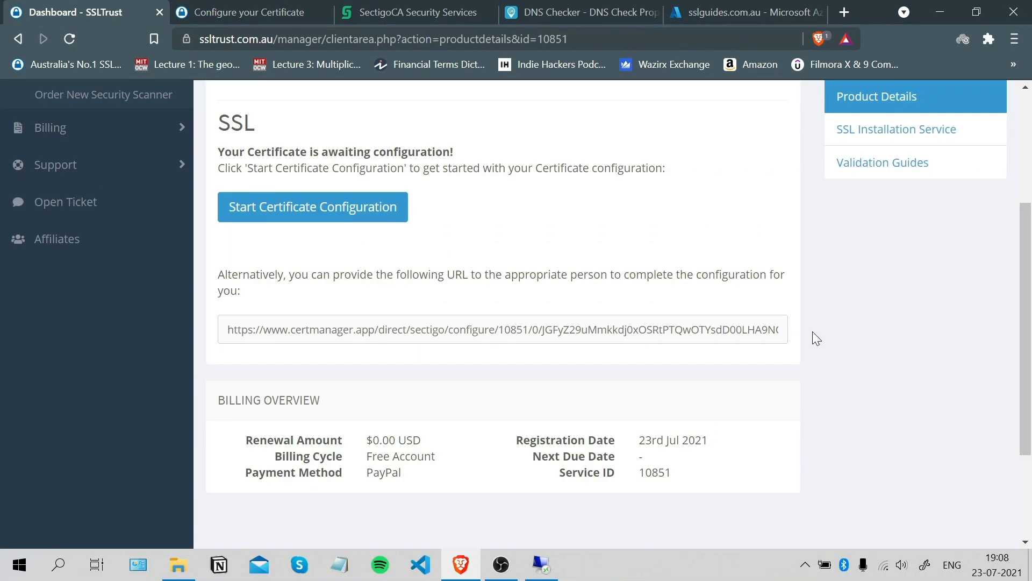
Open the sslguides.com.au product from the dashboard and close the leftover certificate and Sectigo tabs.
scroll(814, 337, "up", 4)
left_click(122, 179)
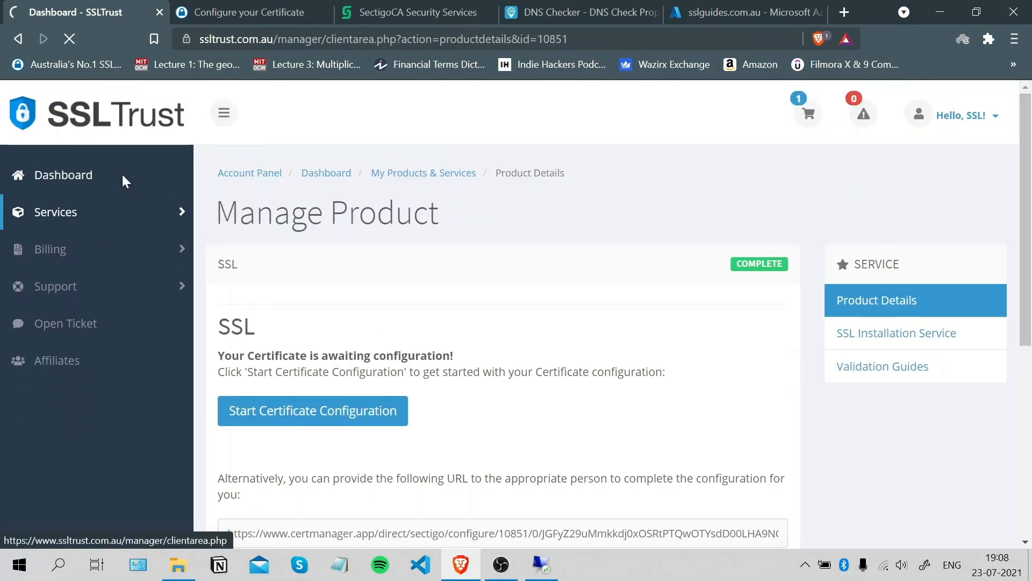
left_click(279, 359)
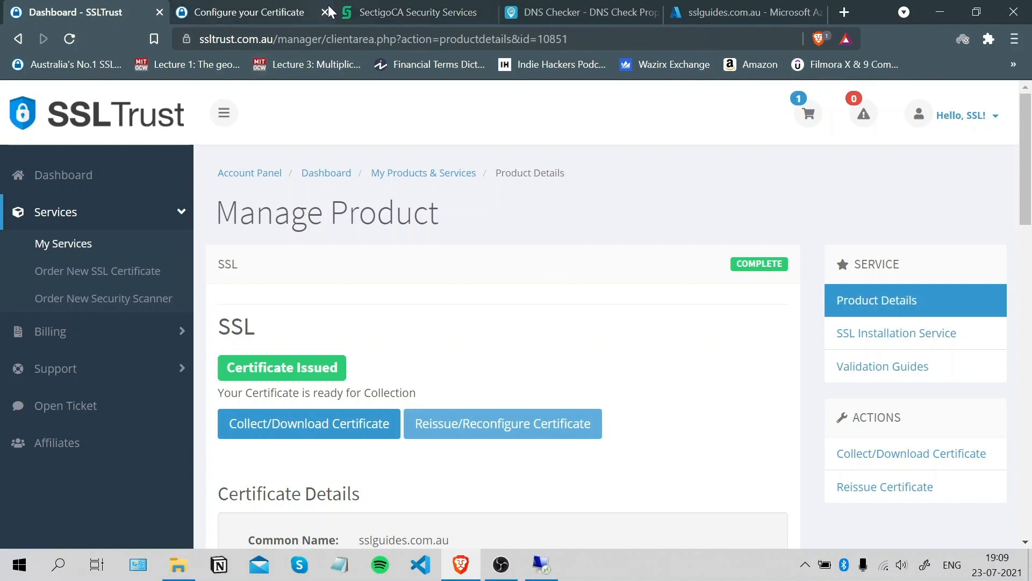
left_click(272, 10)
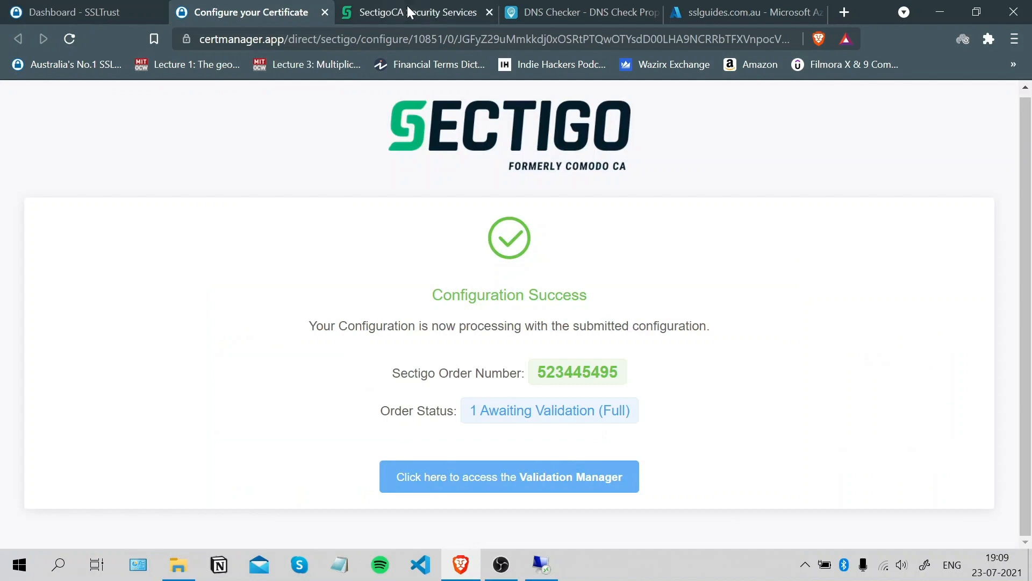
left_click(329, 12)
left_click(325, 12)
left_click(325, 12)
left_click(325, 12)
left_click(325, 11)
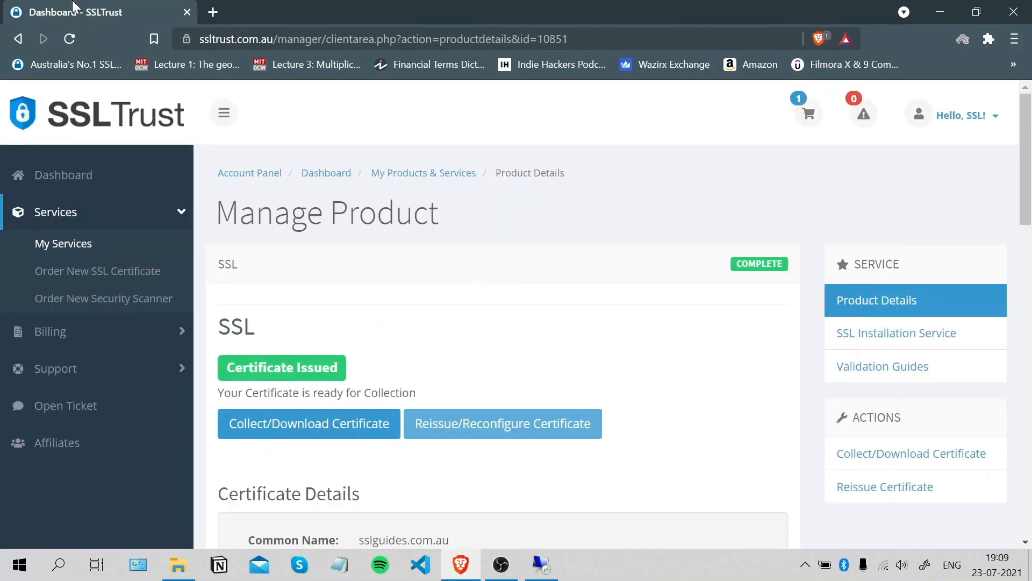
Open the issued sslguides.com.au certificate's collection page from the dashboard.
left_click(81, 186)
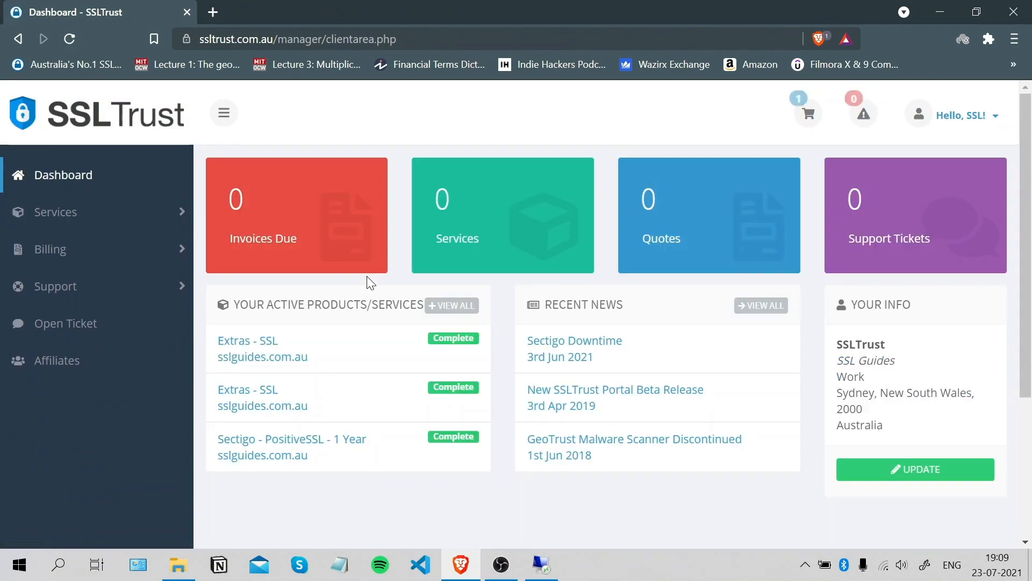
left_click(315, 347)
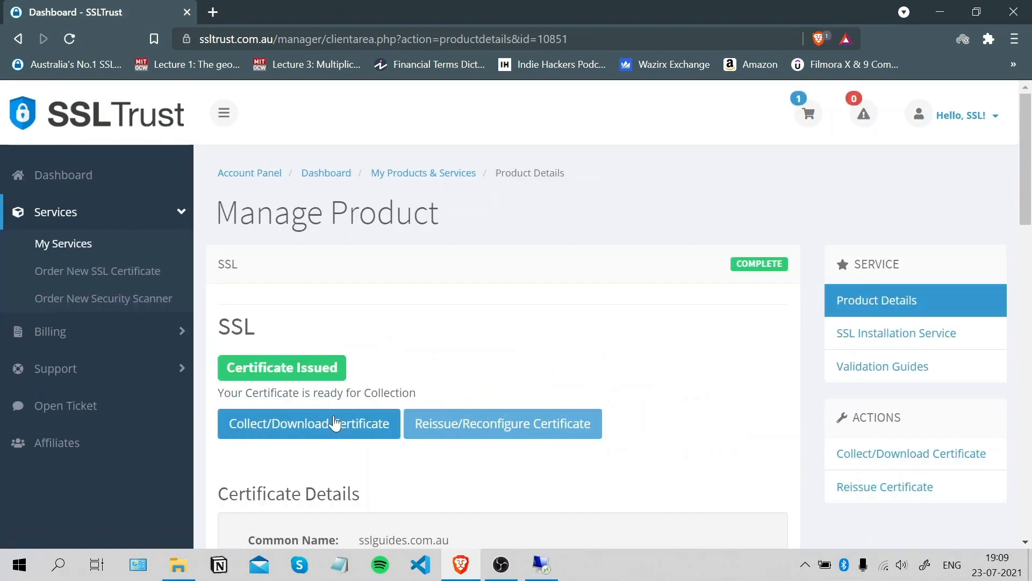
left_click(322, 423)
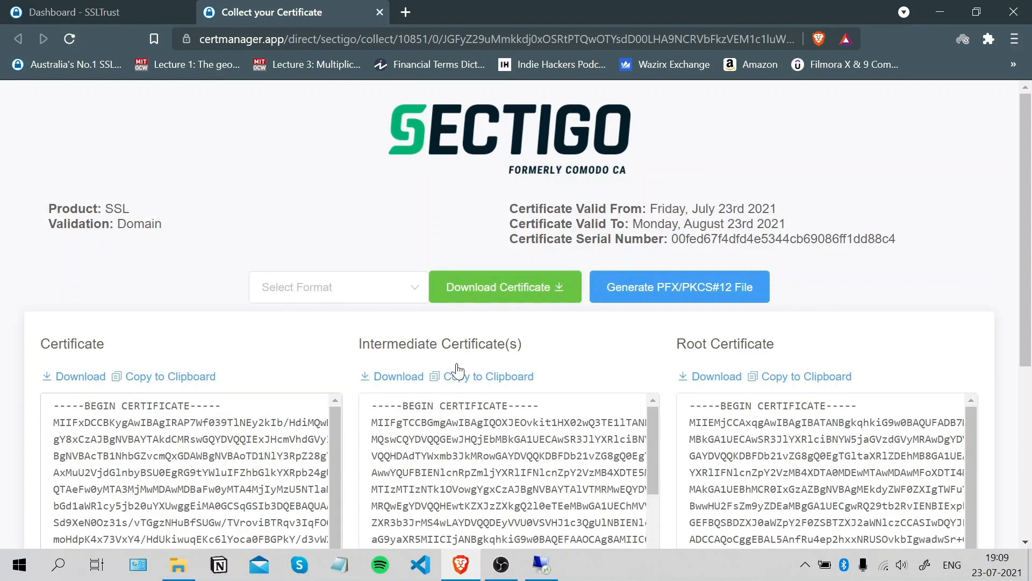
Download the certificate as a single .pem file containing all the certs.
left_click(392, 298)
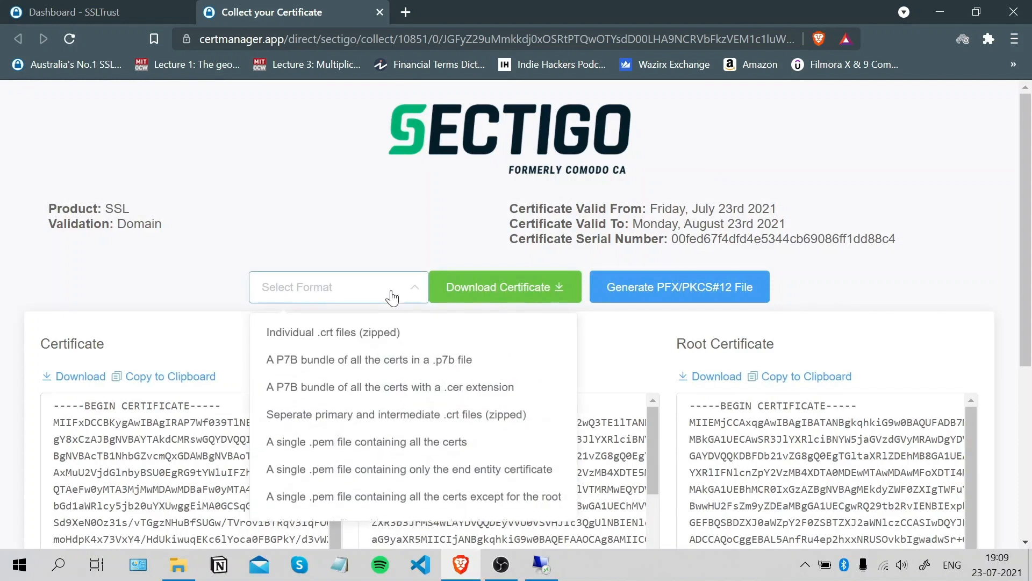
left_click(409, 443)
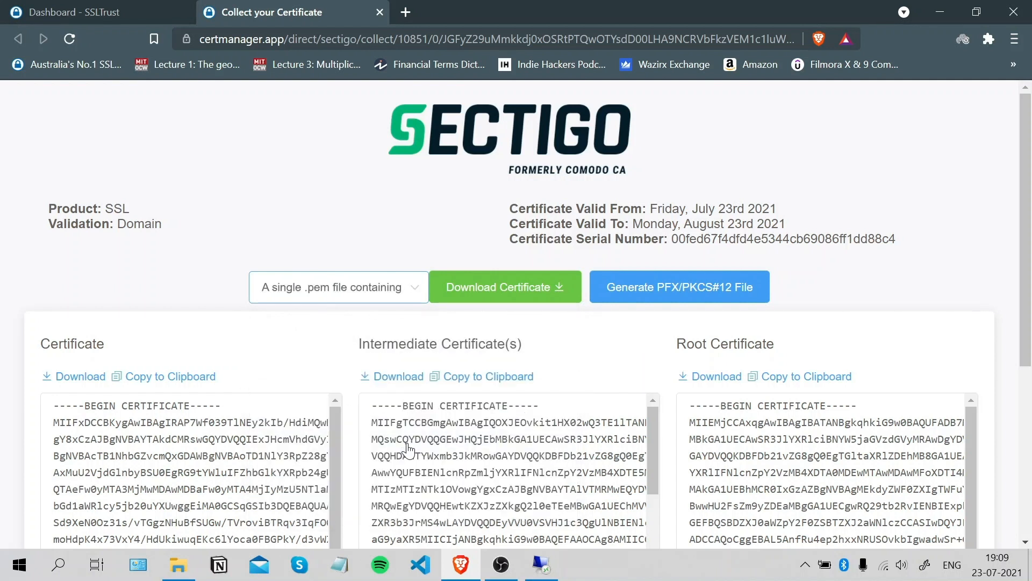
left_click(508, 295)
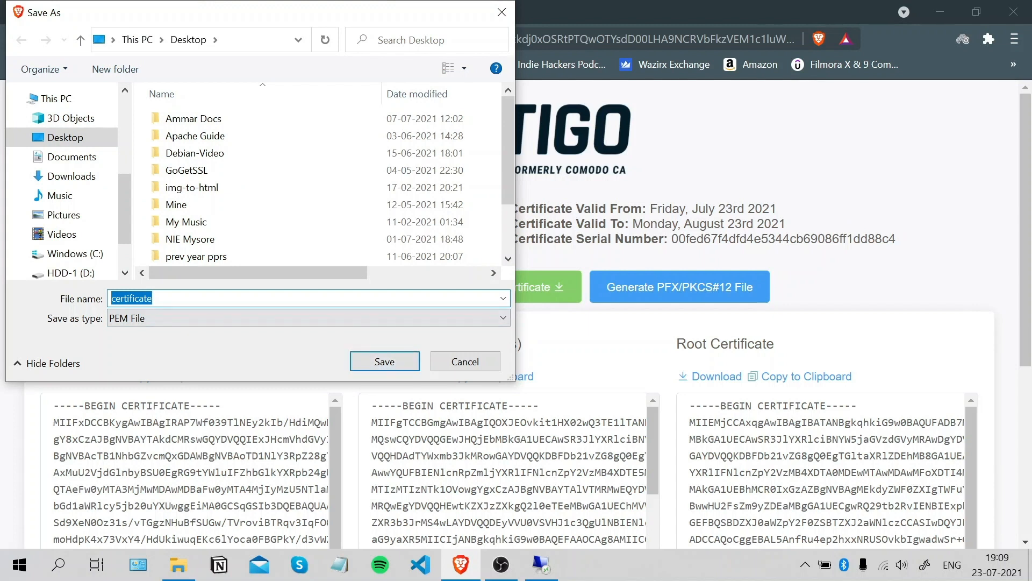
Save it on the Desktop as sslguides_certificate.pem and reveal it there.
left_click(113, 298)
type("sslguides")
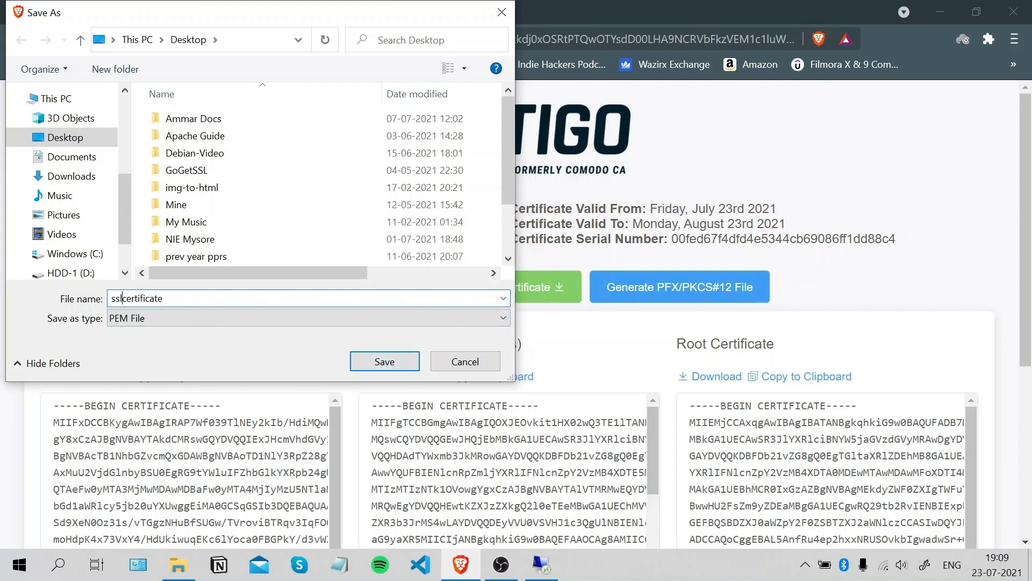
type("_")
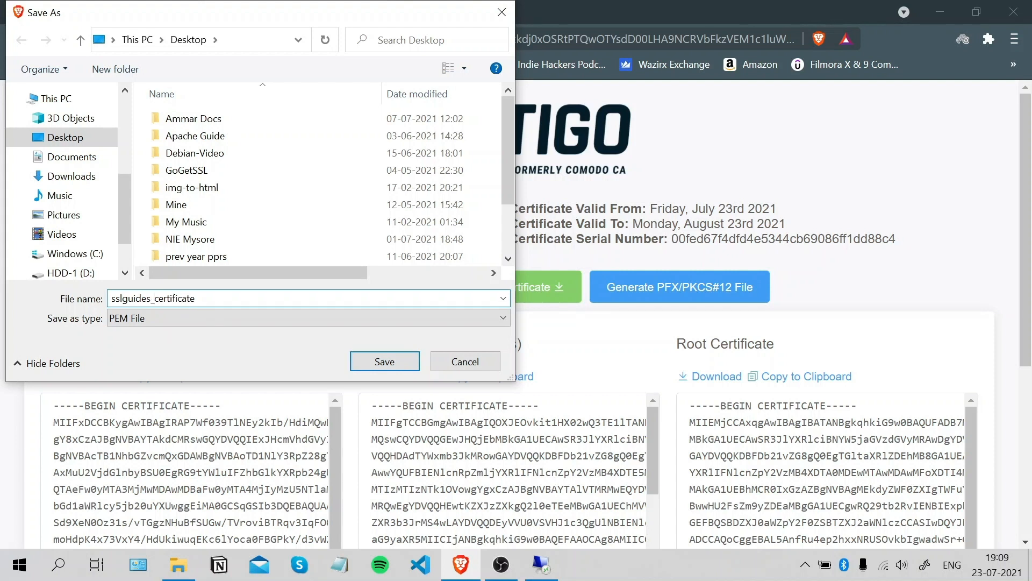
left_click(411, 362)
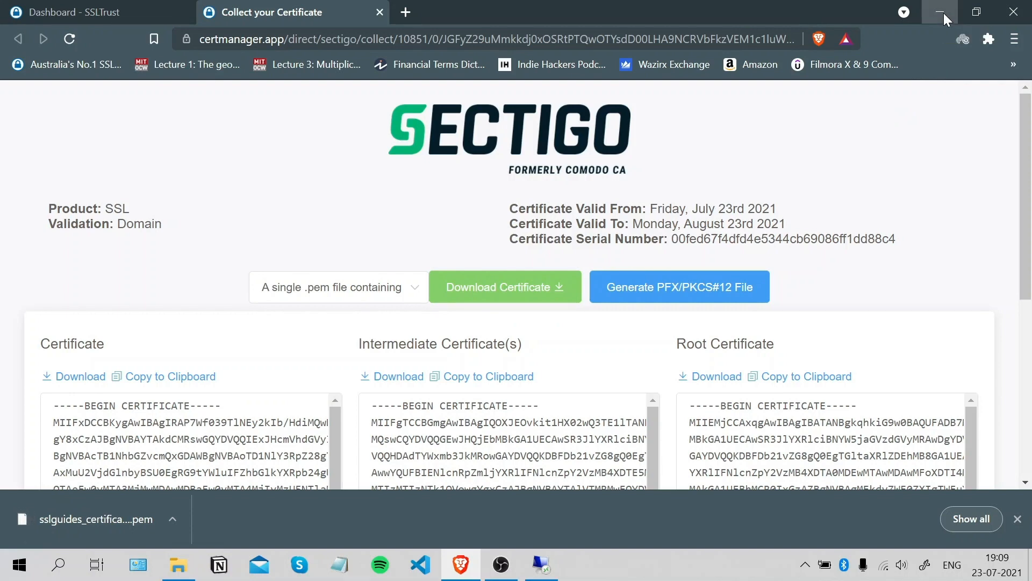
left_click(944, 13)
left_click(27, 461)
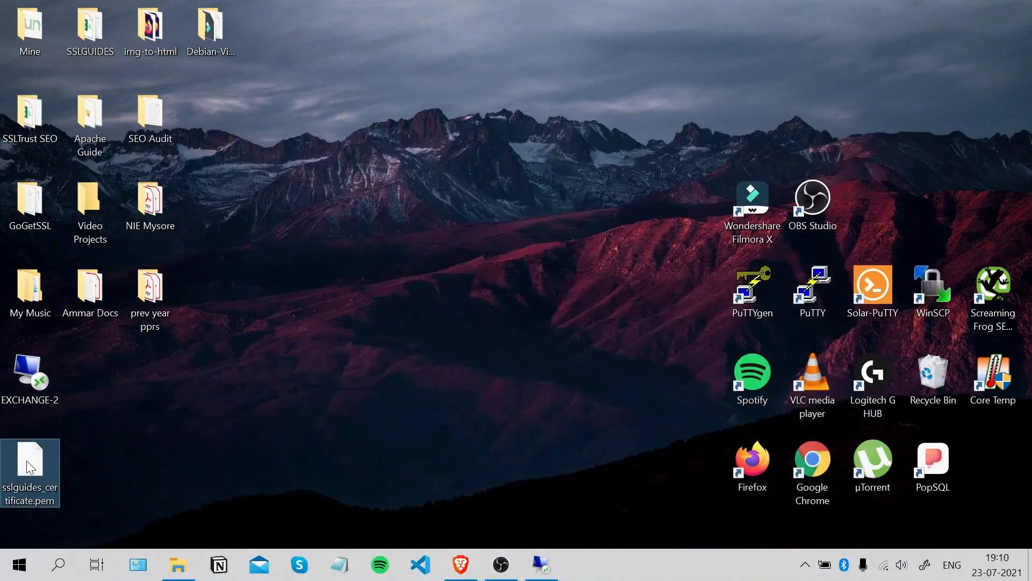
Copy the sslguides_certificate.pem file from the local desktop.
right_click(26, 460)
left_click(90, 366)
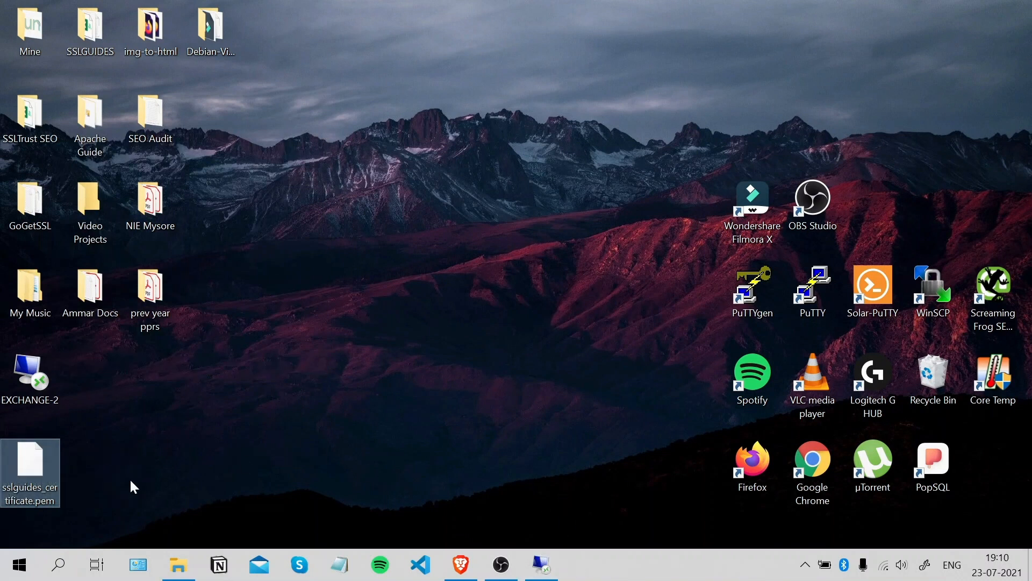
left_click(542, 564)
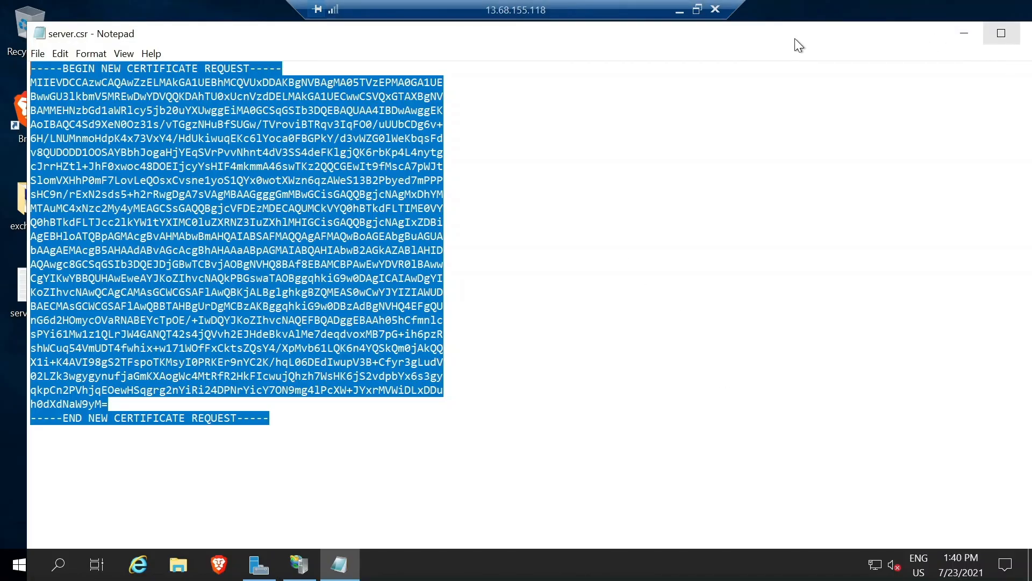
On the server, close the CSR in Notepad without saving, minimize IIS Manager, and open File Explorer.
left_click(1001, 33)
left_click(888, 38)
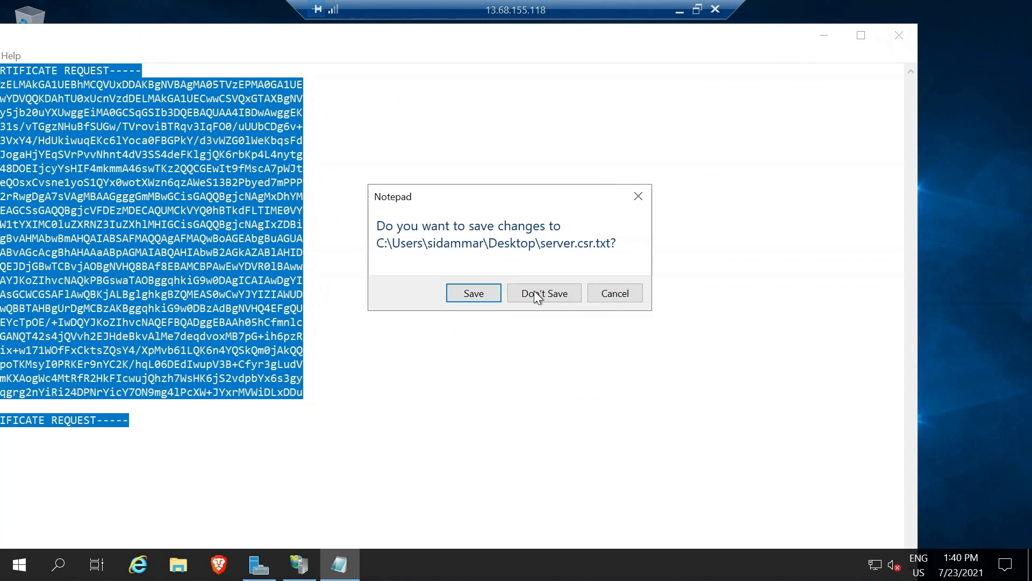
left_click(560, 299)
left_click(305, 564)
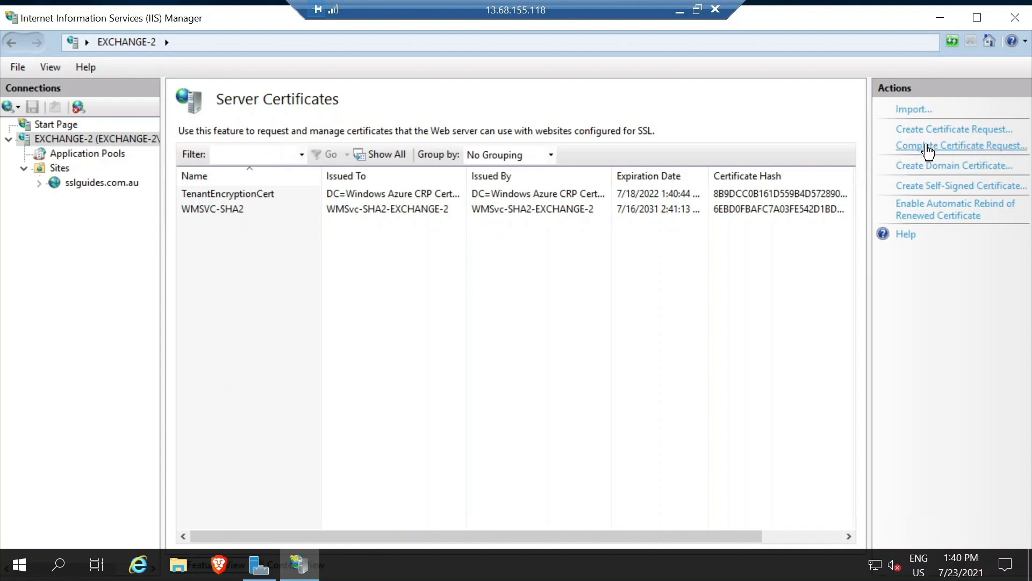
left_click(940, 18)
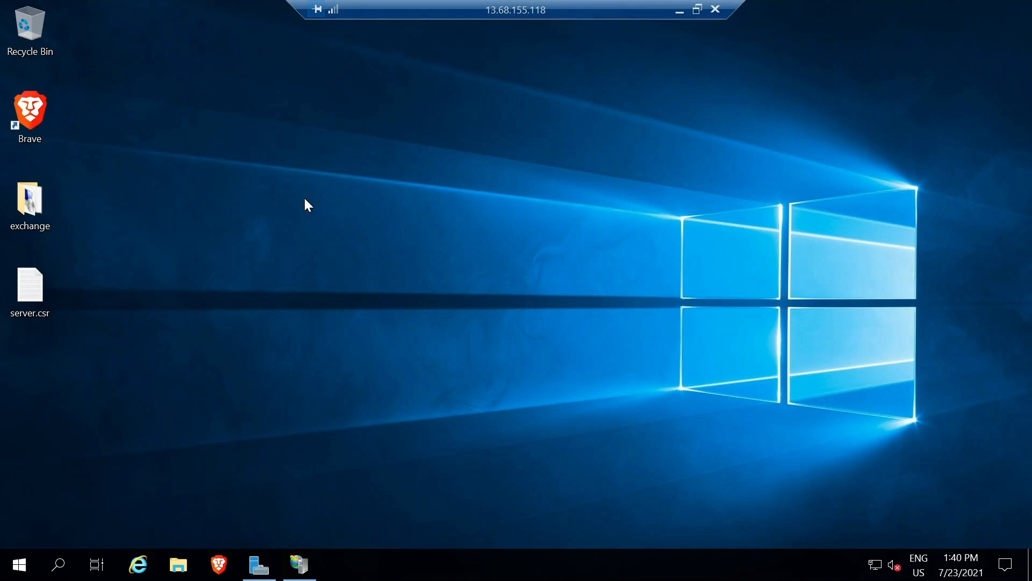
left_click(185, 570)
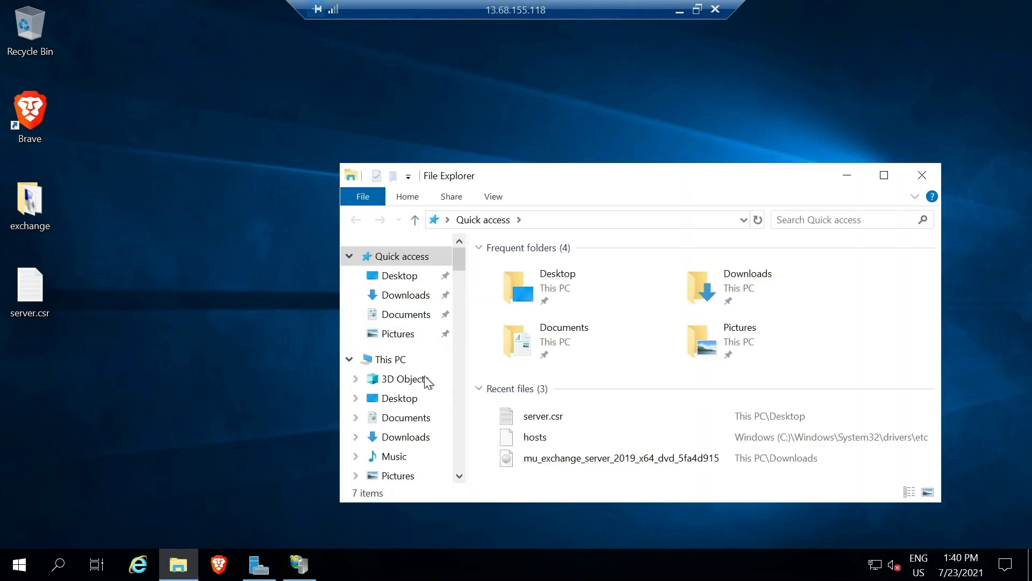
Paste sslguides_certificate.pem into C:\sslguides.com.au, close File Explorer, and bring IIS Manager back.
left_click_drag(459, 262, 460, 278)
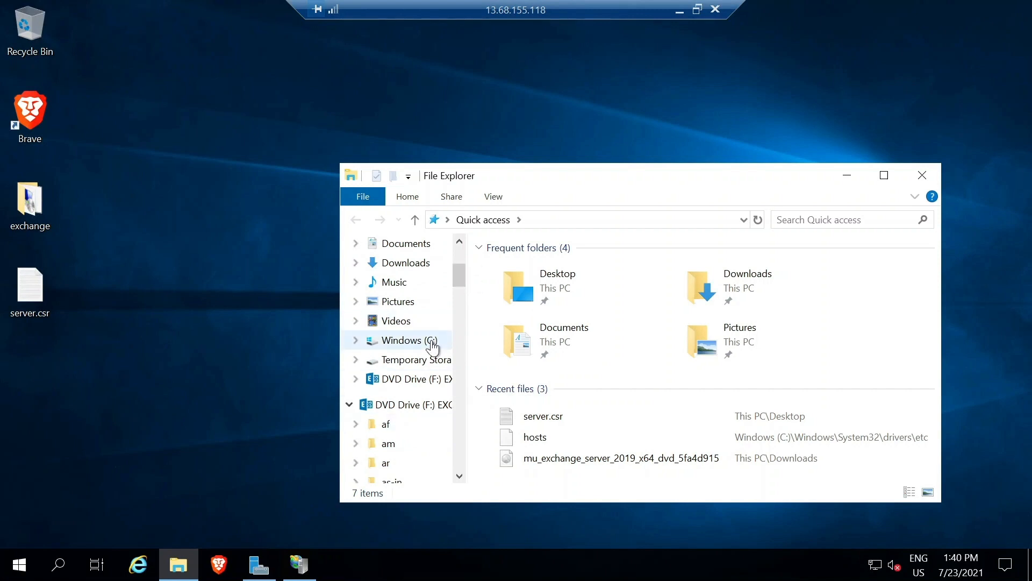
left_click(436, 341)
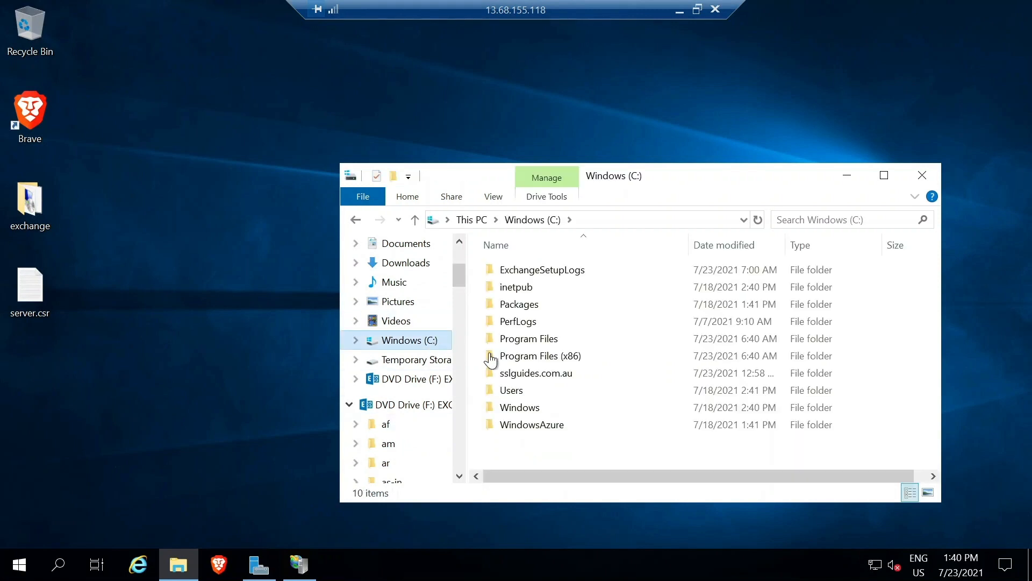
double_click(549, 375)
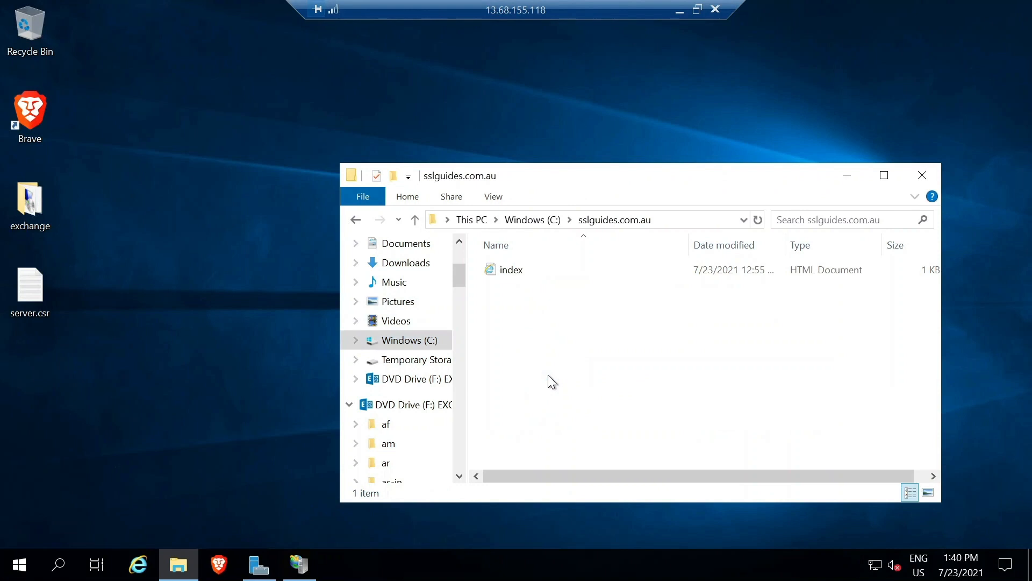
right_click(555, 348)
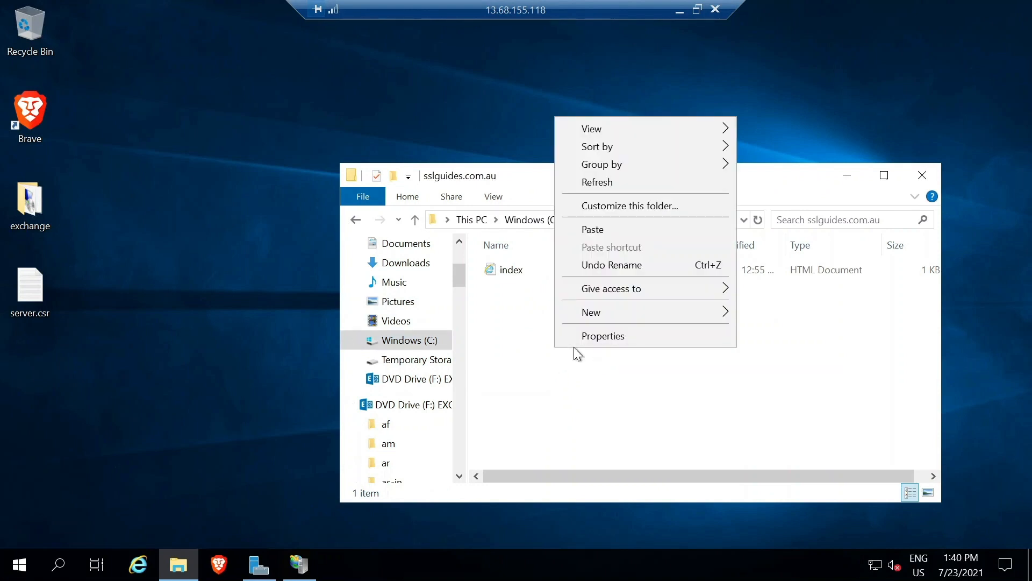
left_click(615, 228)
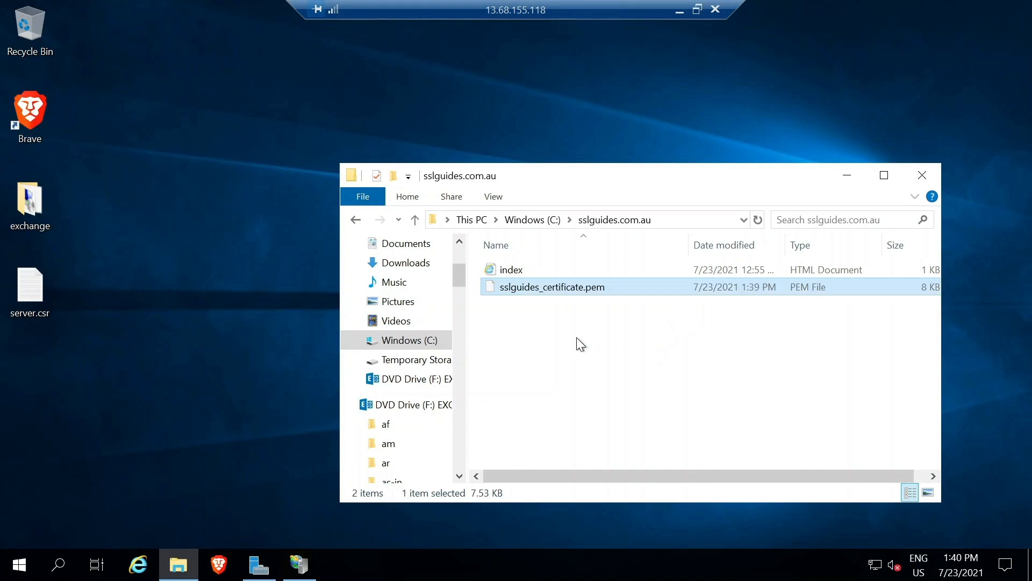
left_click(922, 179)
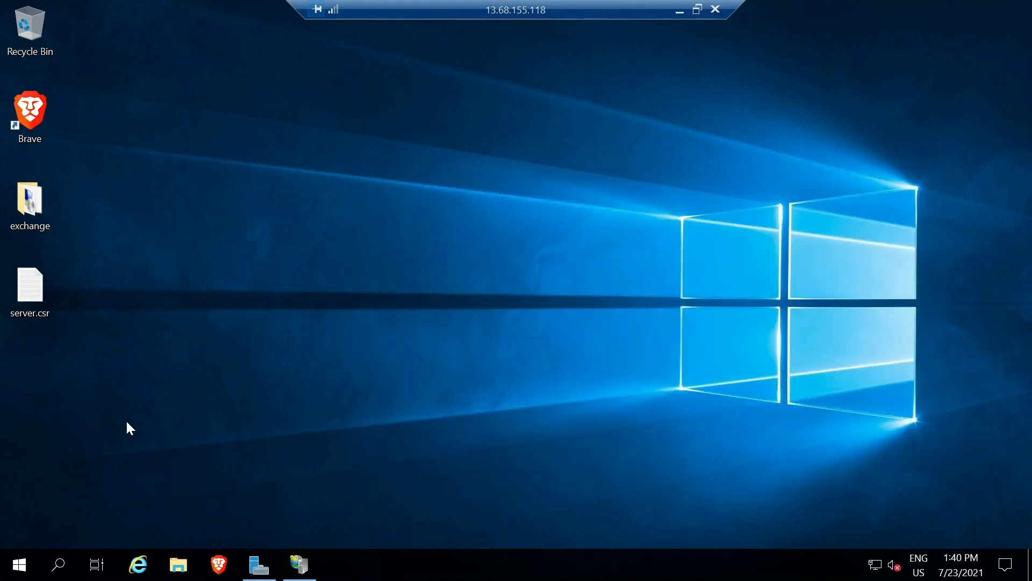
left_click(300, 562)
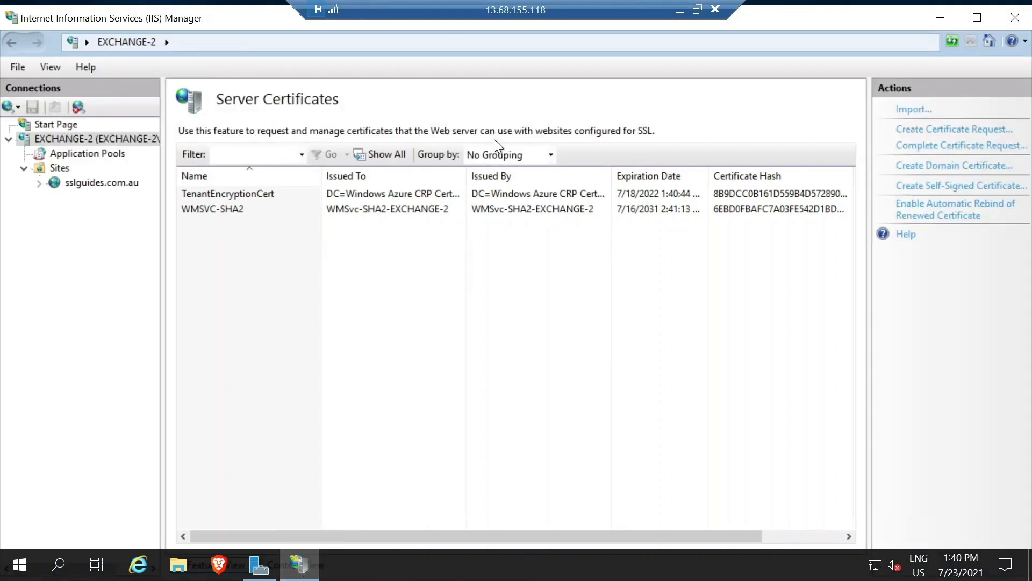
Start Complete Certificate Request and pick C:\sslguides.com.au\sslguides_certificate.pem using the *.* filter.
left_click(945, 150)
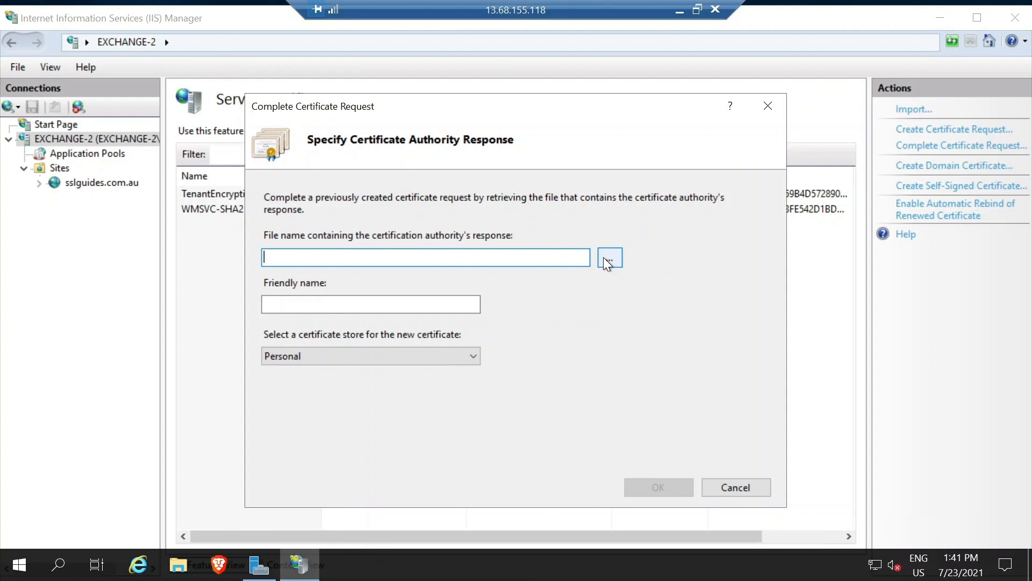
left_click(609, 258)
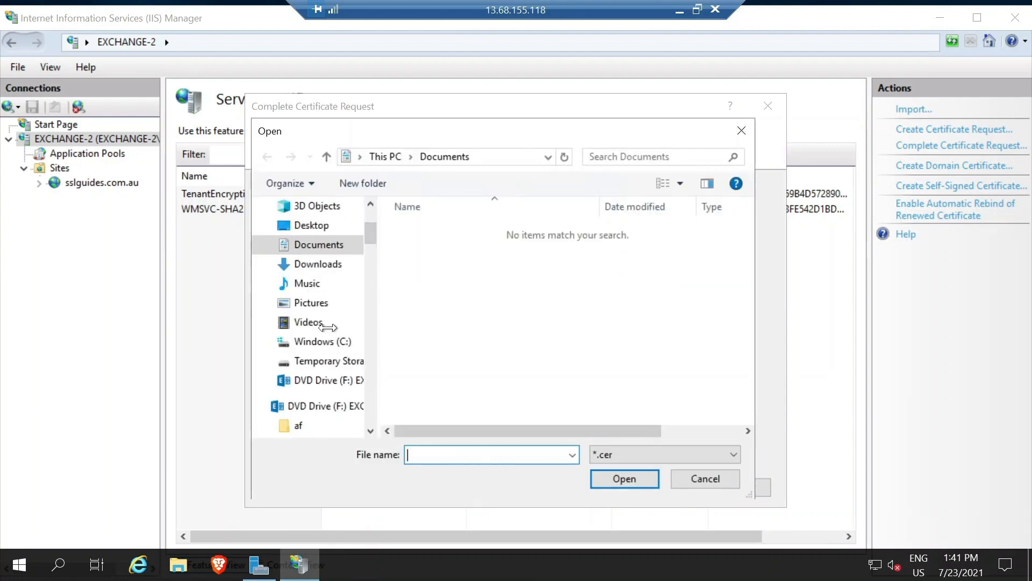
left_click(319, 345)
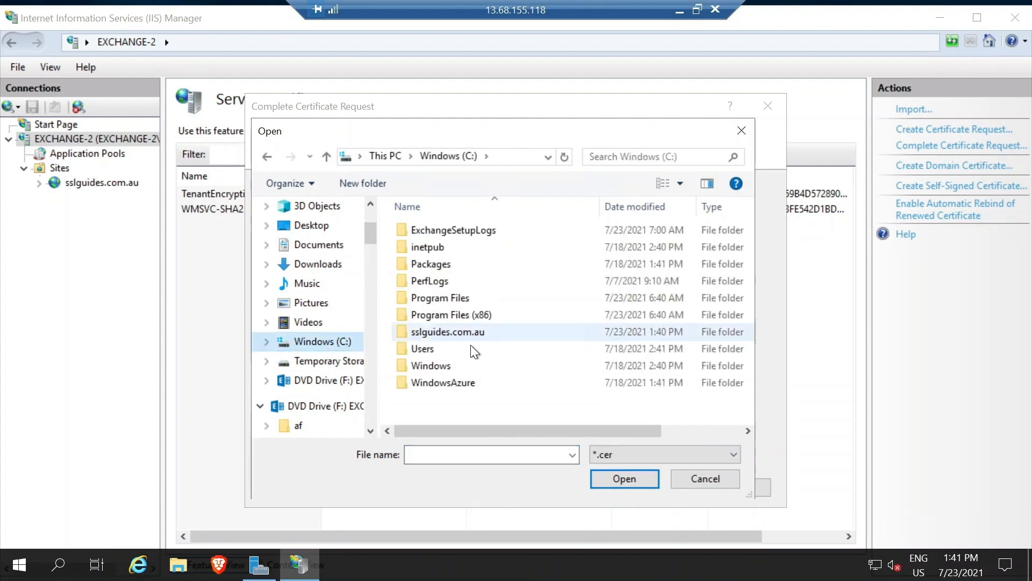
left_click(448, 333)
double_click(448, 332)
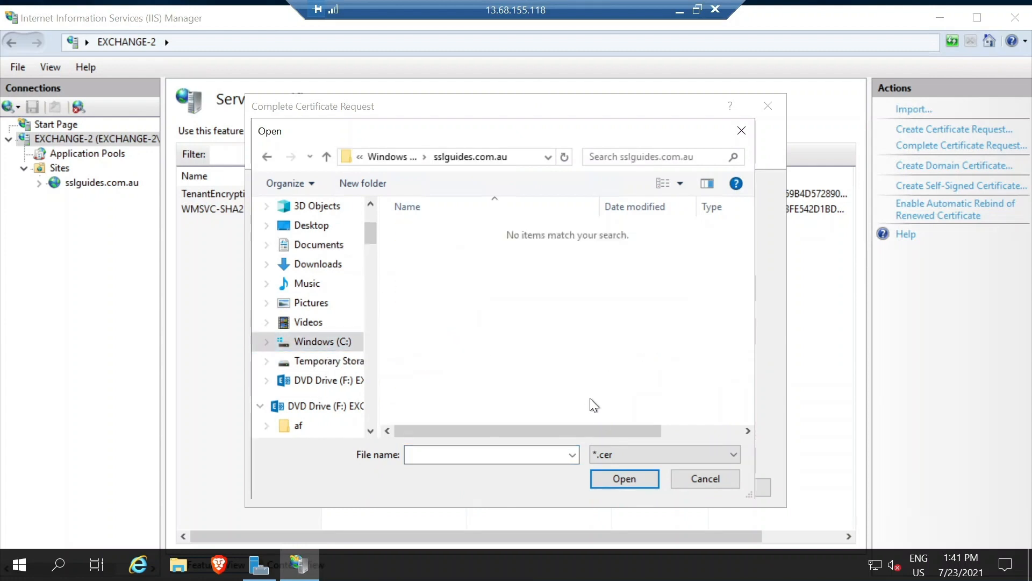
left_click(602, 454)
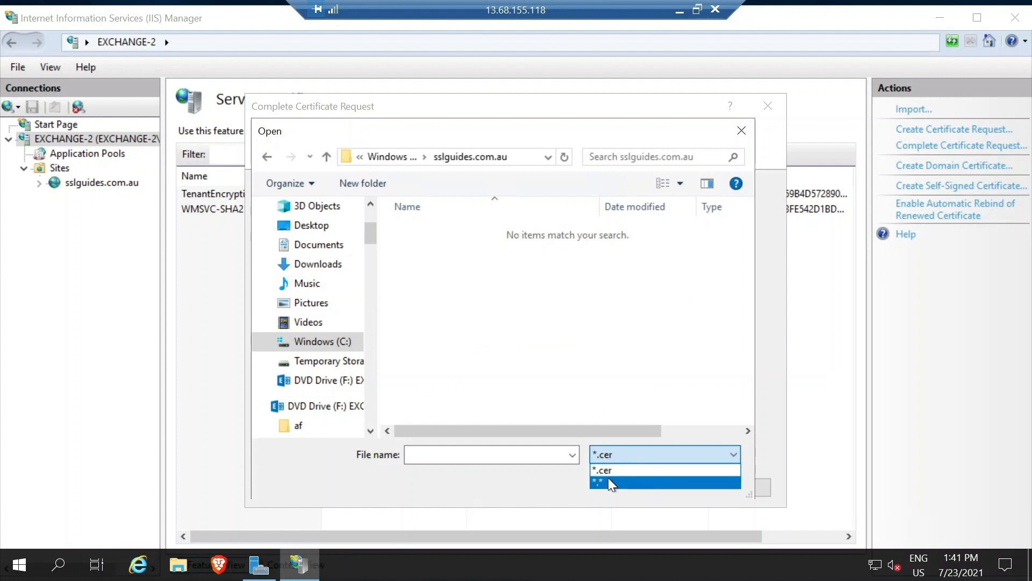
left_click(608, 482)
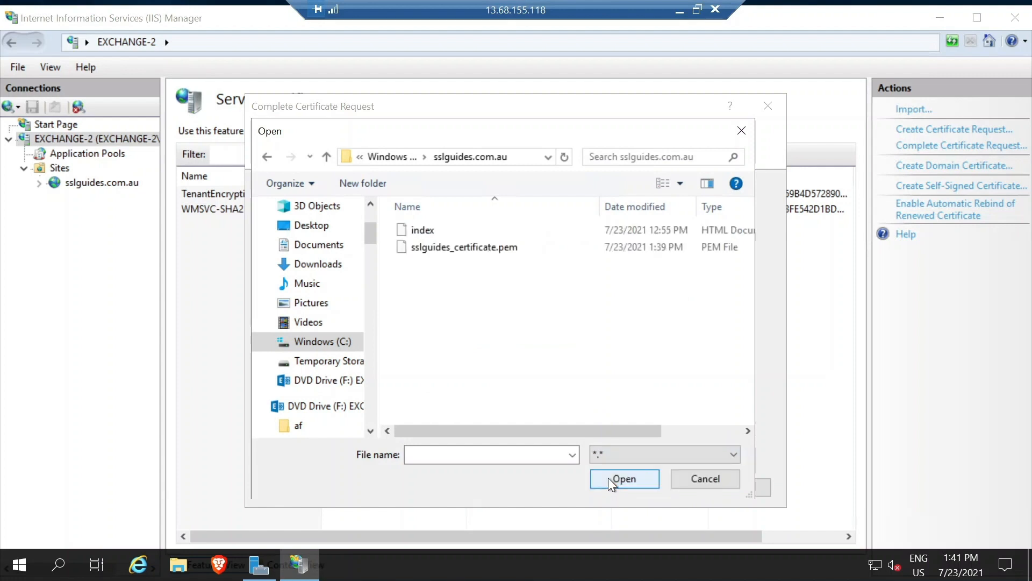
left_click(508, 246)
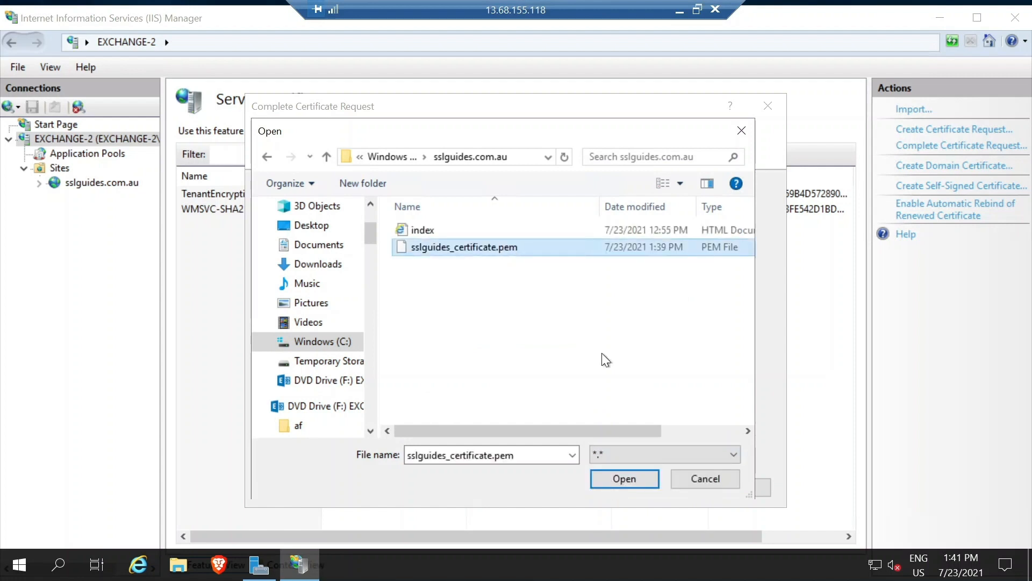
left_click(613, 478)
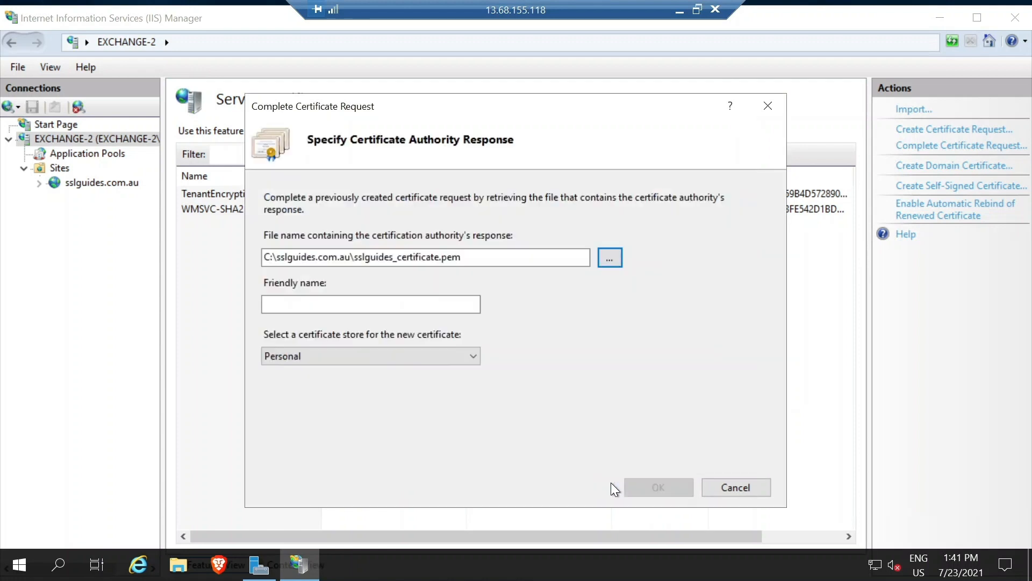
Give the certificate friendly name sslguides, store it in Web Hosting, and finish.
left_click(317, 307)
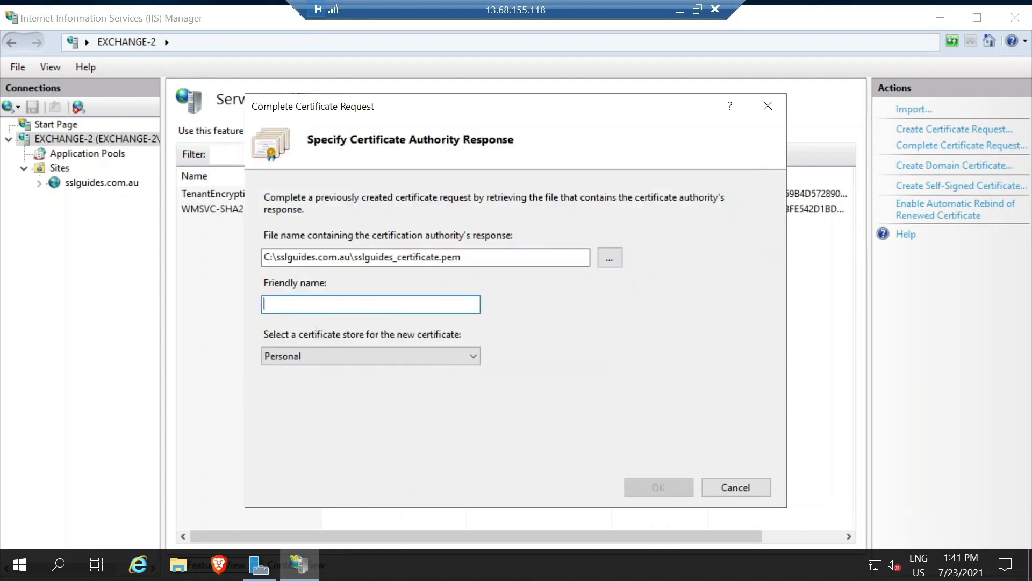
type("sslguides")
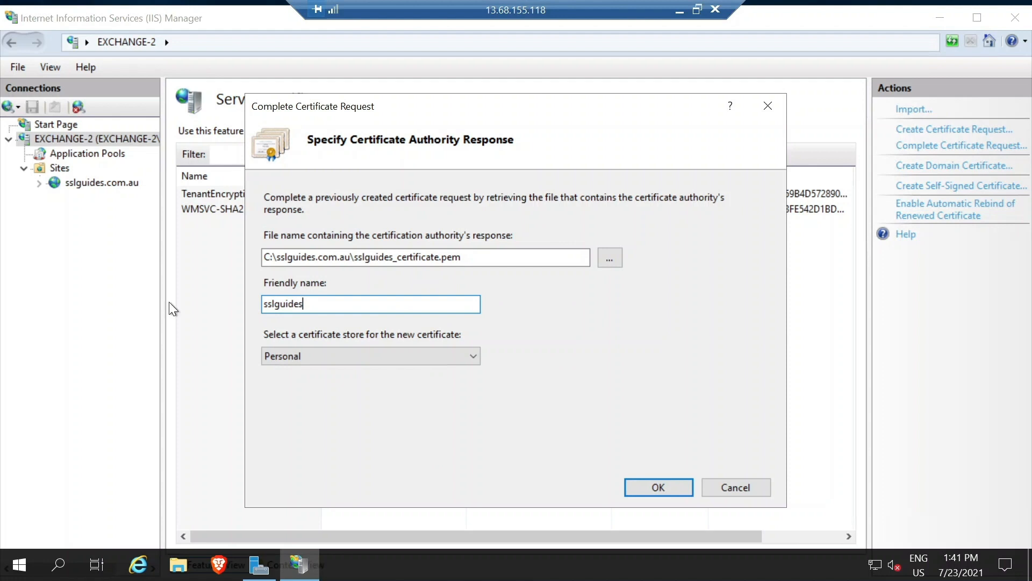
left_click(312, 347)
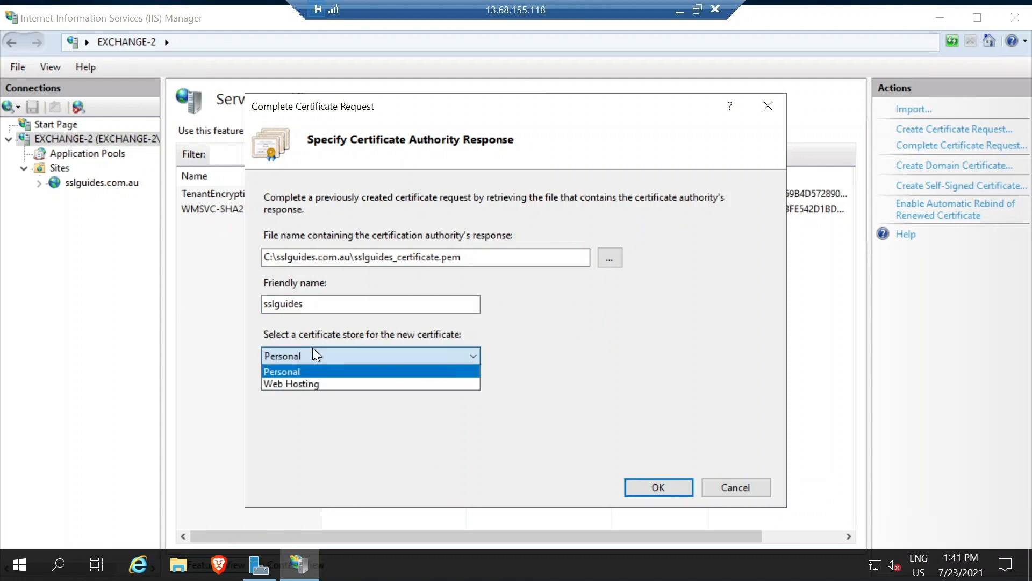
left_click(304, 384)
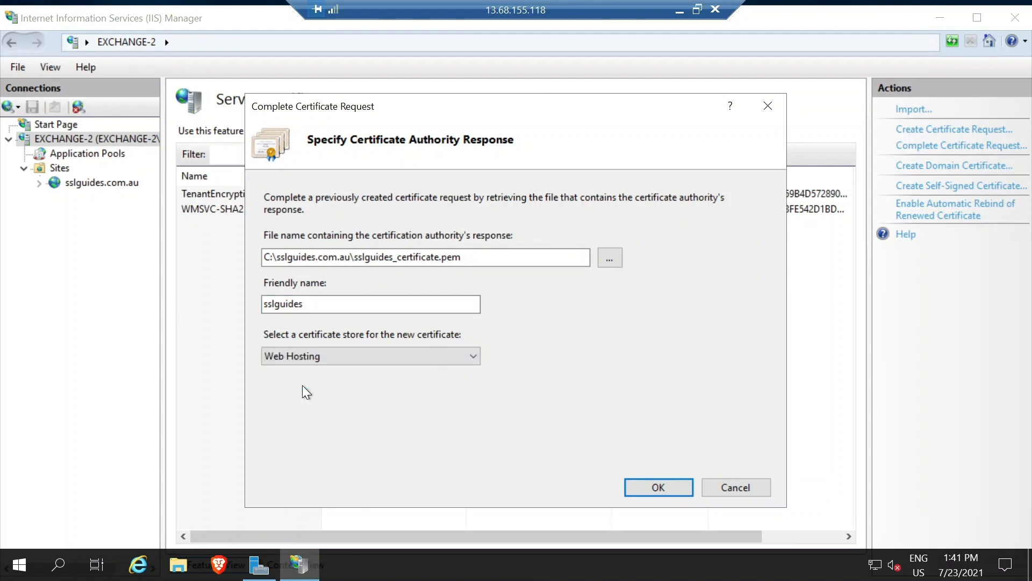
left_click(649, 486)
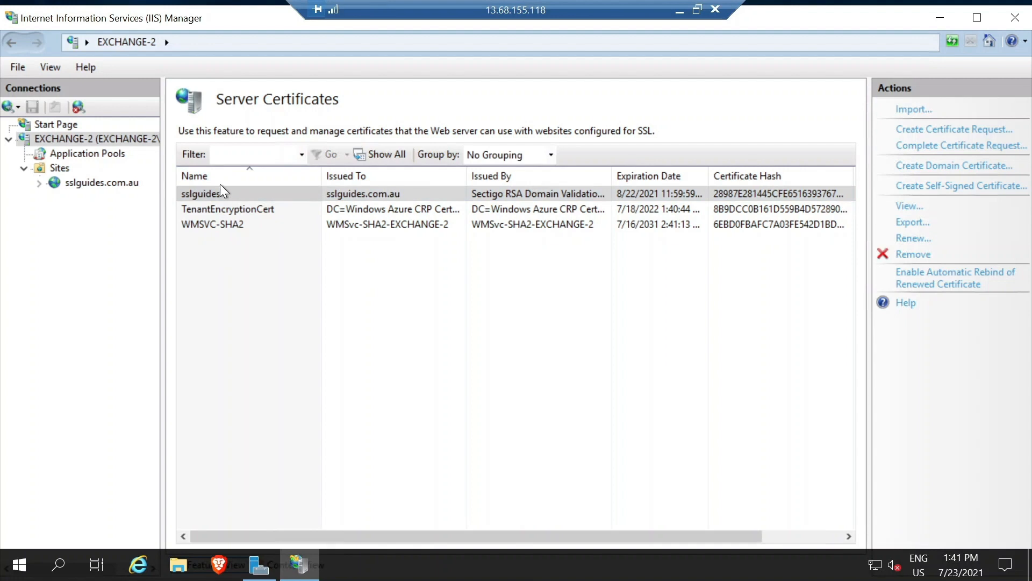
Inspect sslguides.com.au's SSL Settings, then return via EXCHANGE-2 to the site's Home view.
left_click(65, 183)
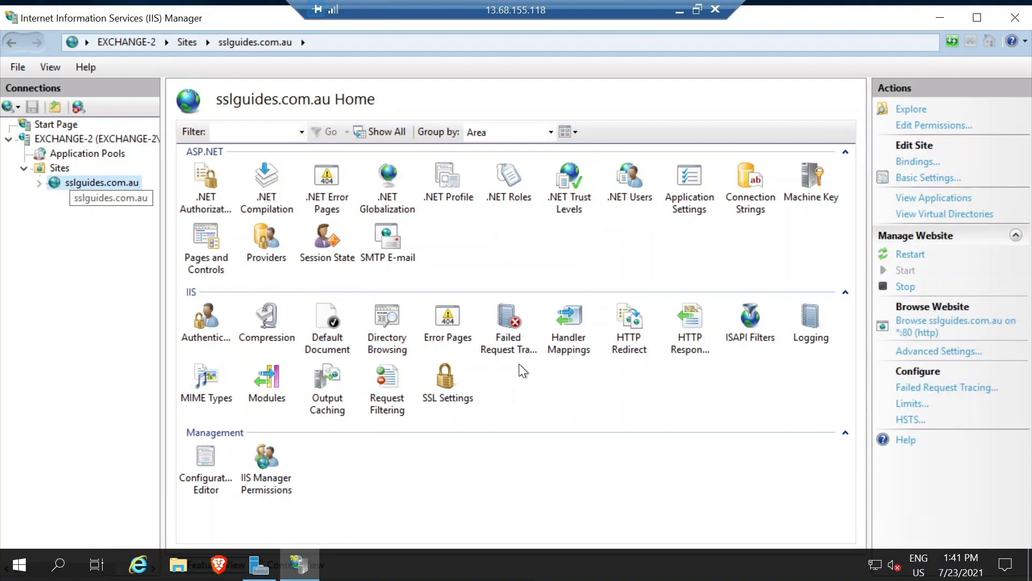
double_click(455, 380)
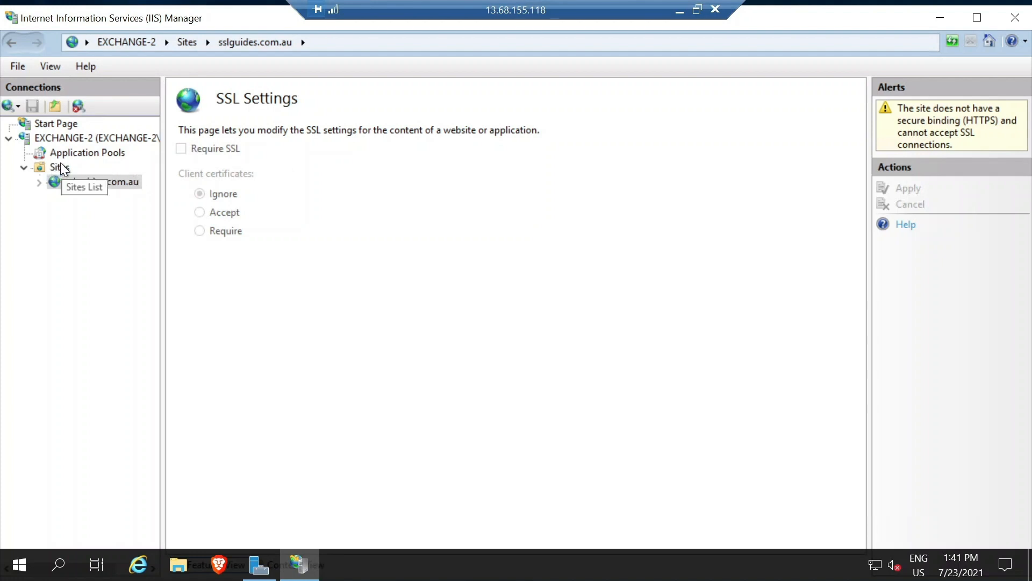
left_click(85, 139)
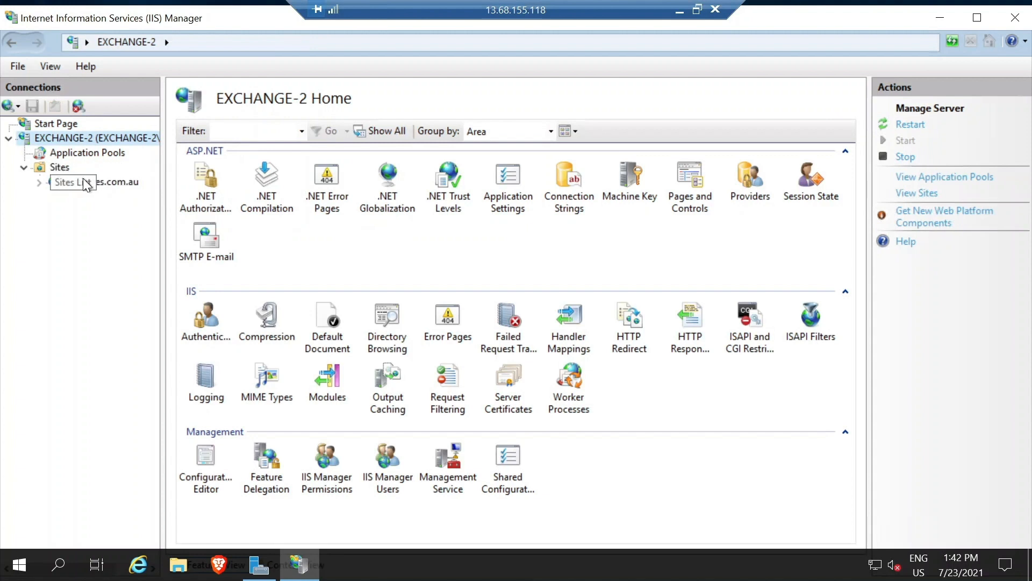
left_click(111, 180)
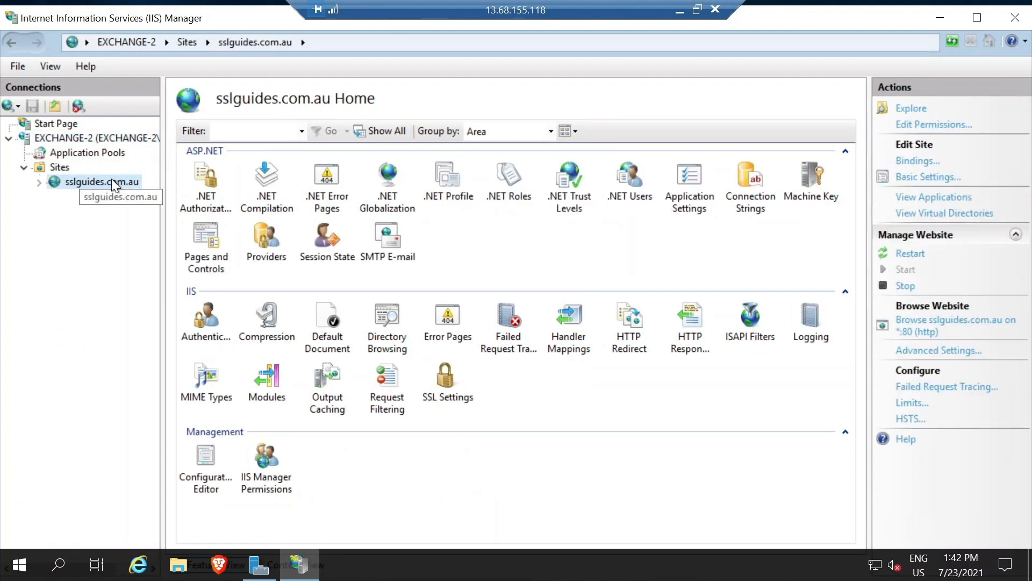
left_click(536, 431)
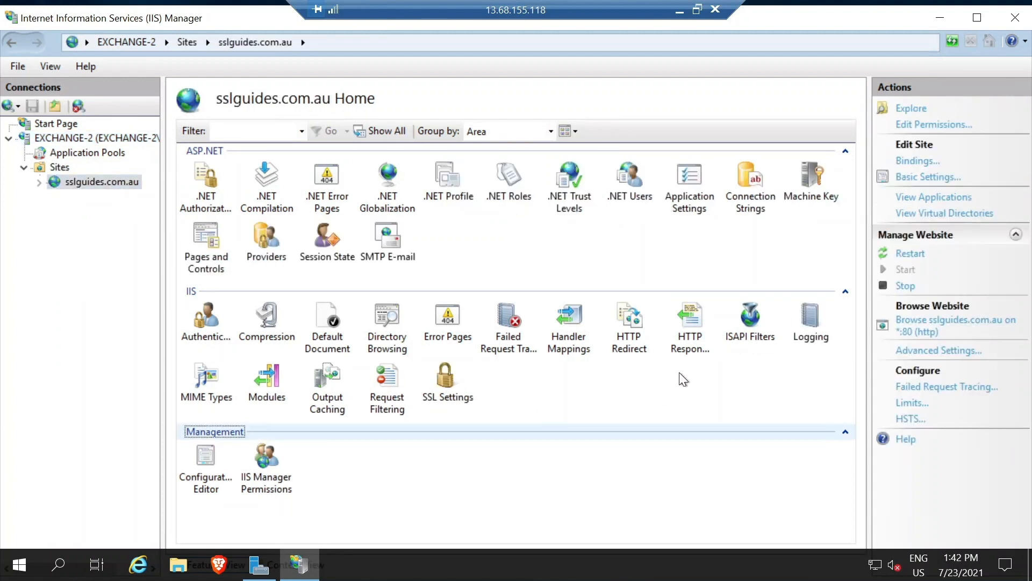
Add an https binding for host sslguides.com.au using the sslguides certificate.
left_click(921, 161)
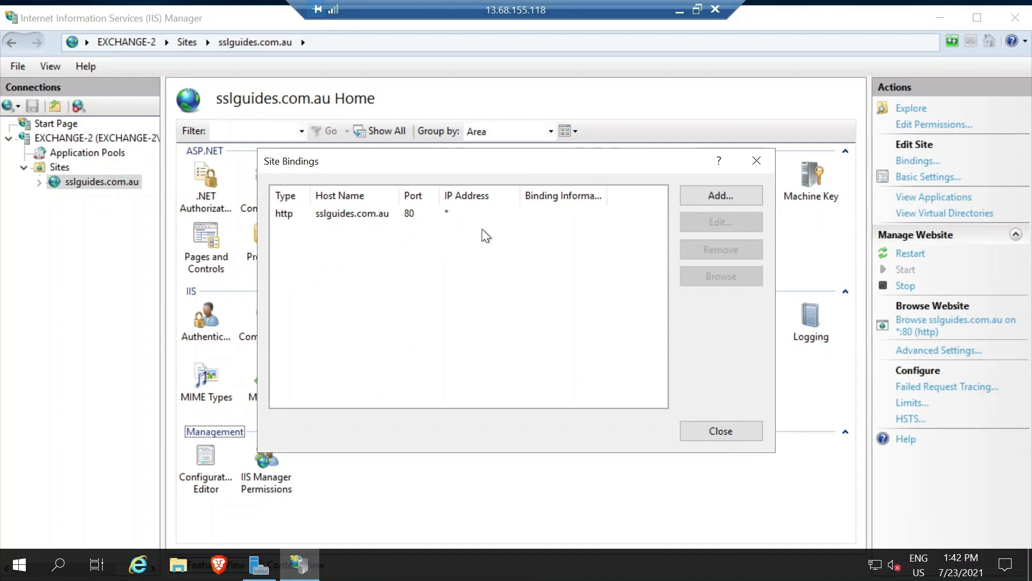
left_click(699, 198)
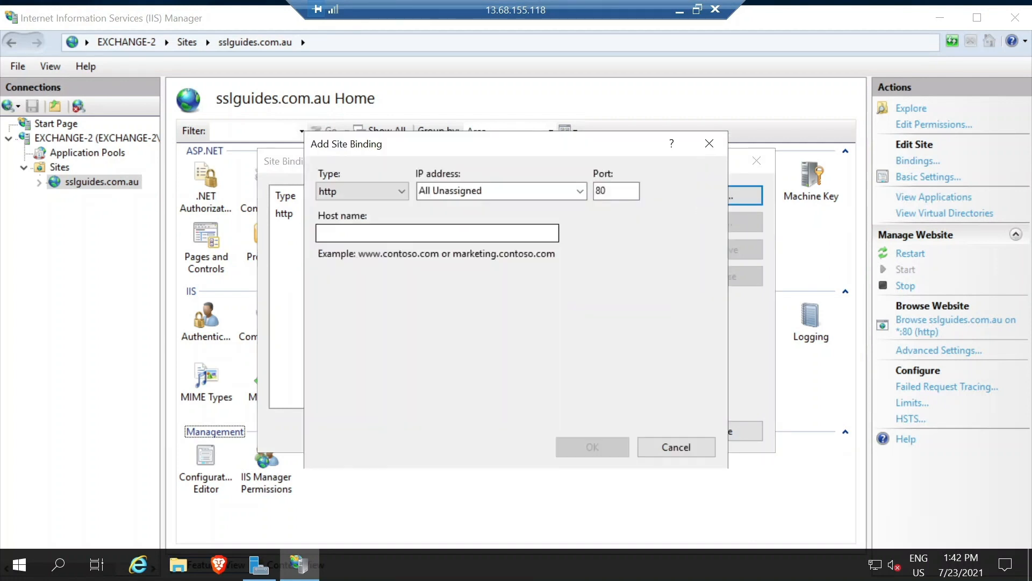
left_click(383, 189)
left_click(370, 220)
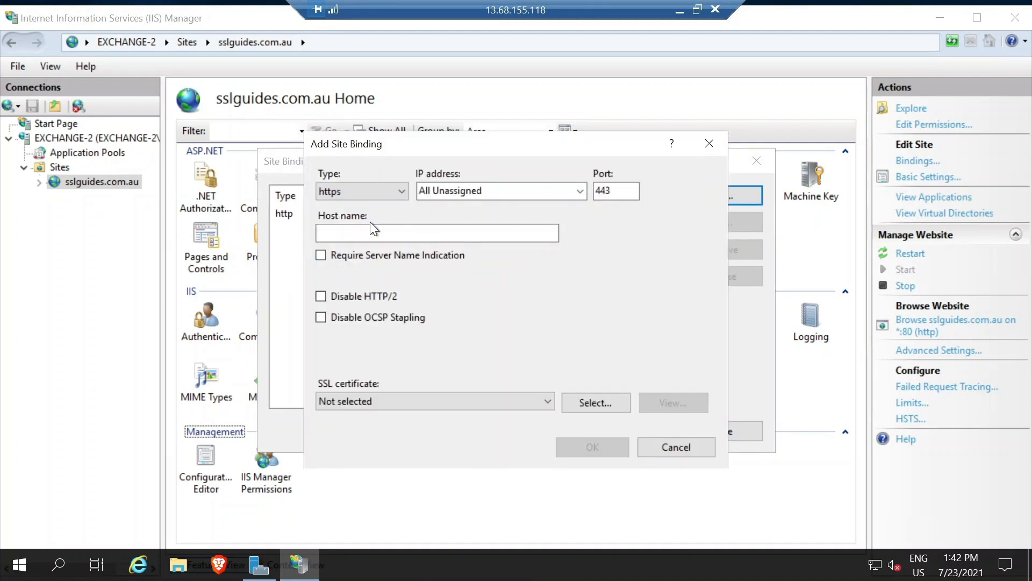
left_click(436, 233)
type("sslguides.o")
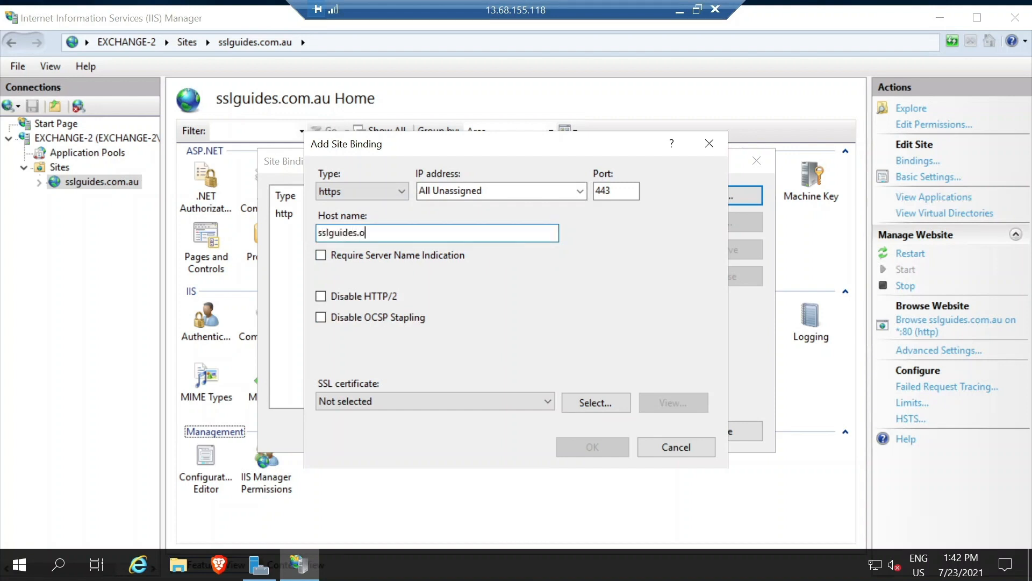
key("BackSpace")
type("com.au")
left_click(405, 399)
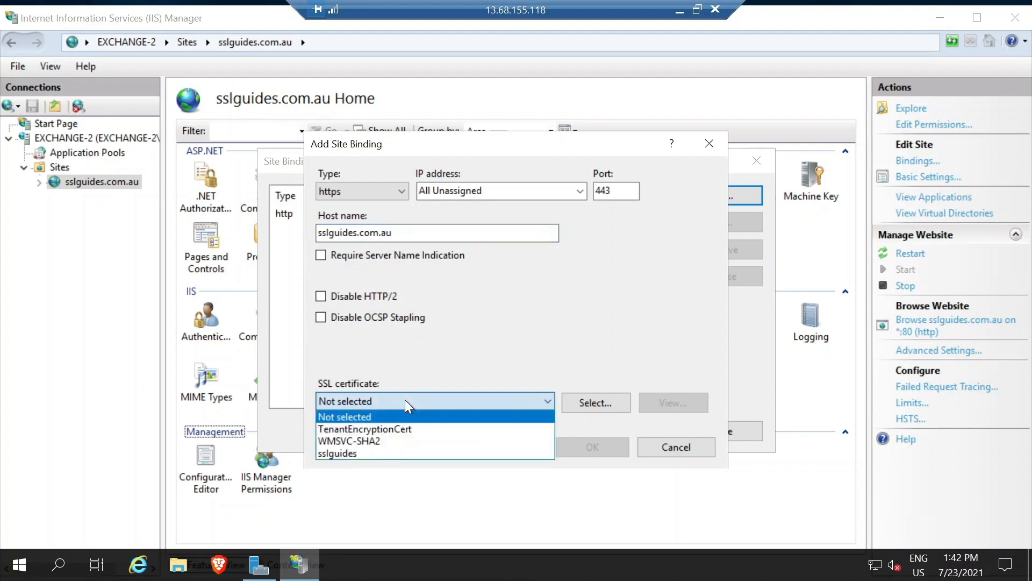
left_click(379, 453)
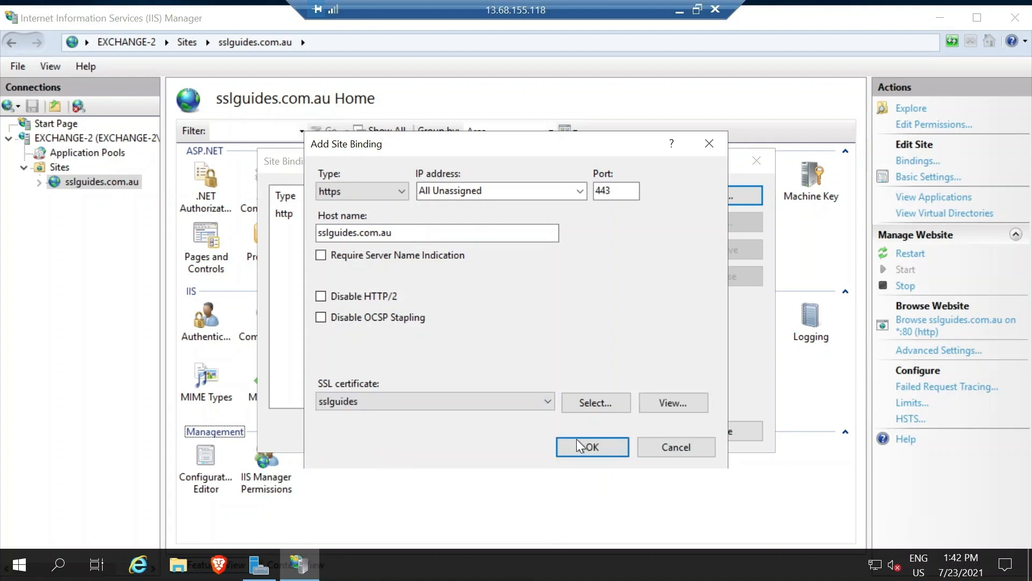
left_click(587, 452)
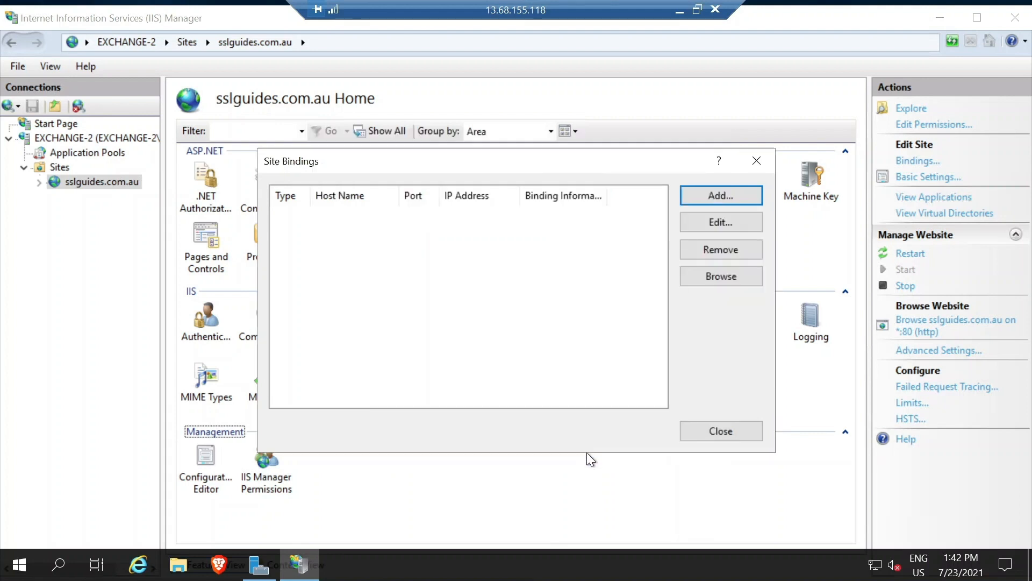
Close Site Bindings, tick Require SSL in the site's SSL Settings, and apply it.
left_click(757, 161)
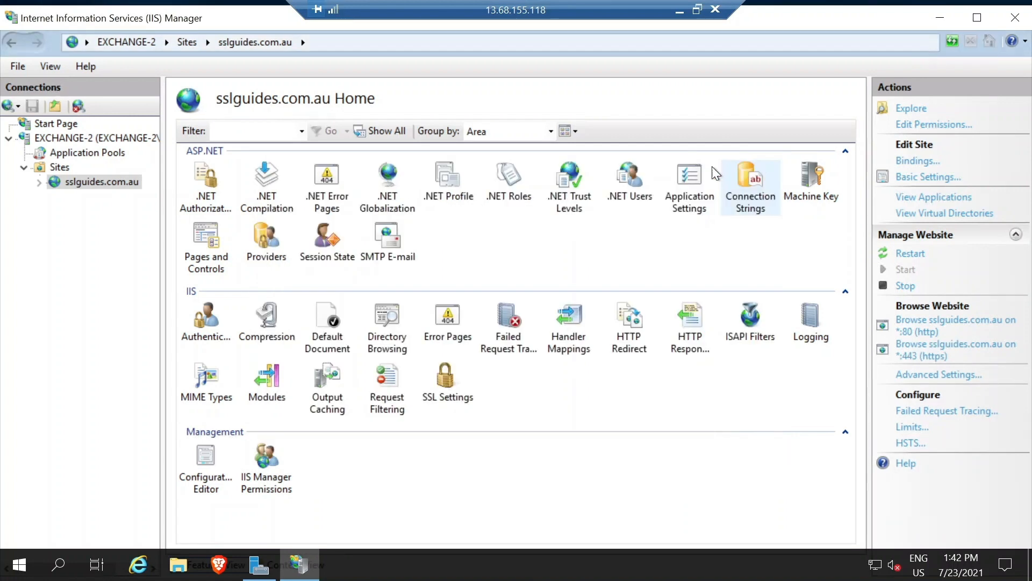
double_click(436, 388)
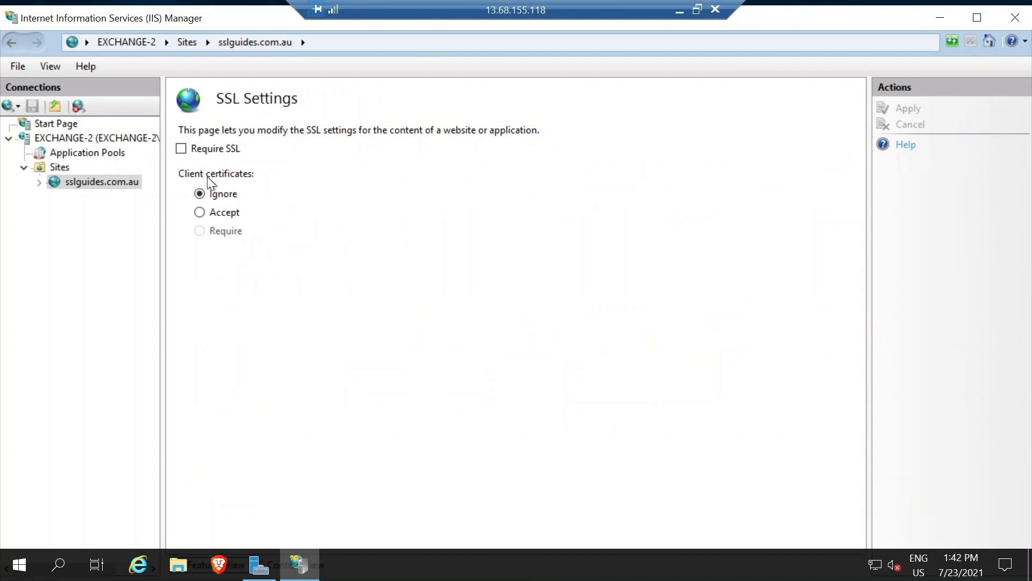
left_click(189, 152)
left_click(908, 109)
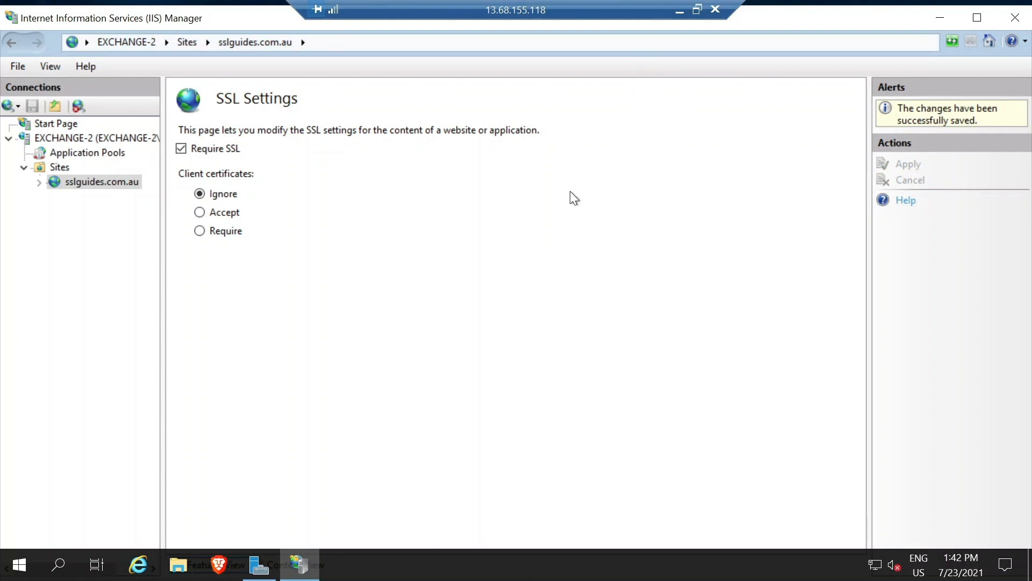
left_click(219, 563)
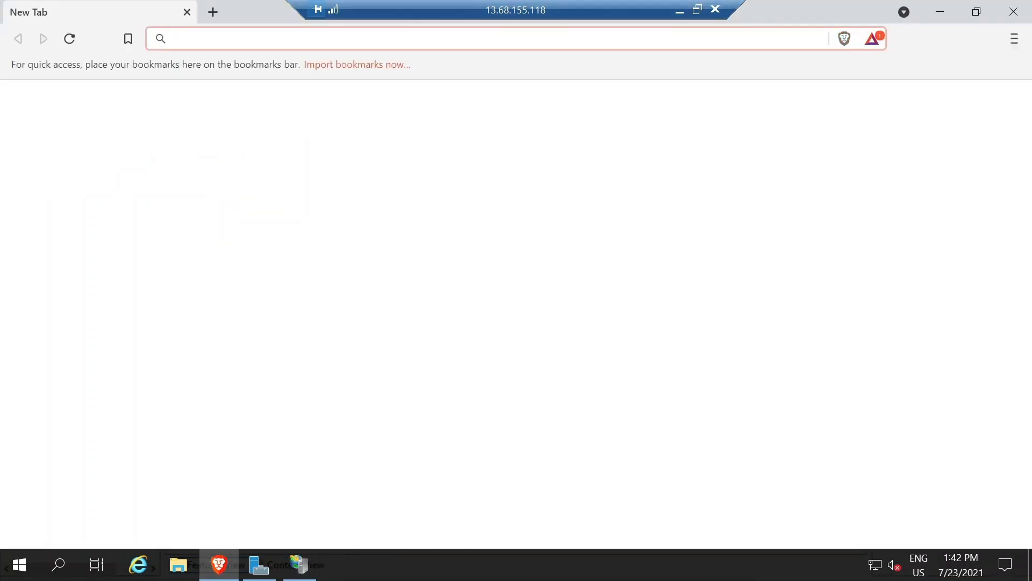
type("htt")
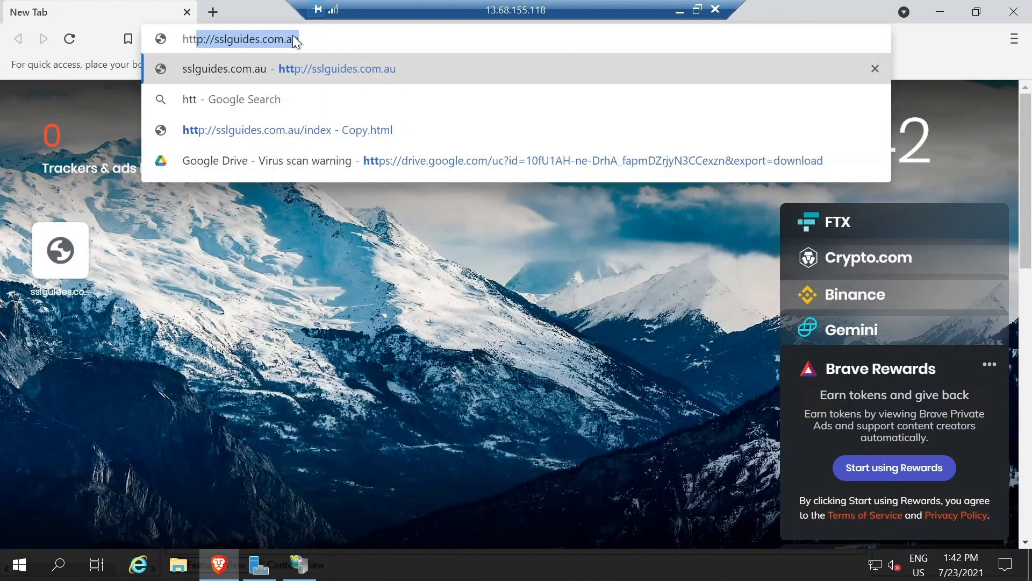
type("ps://sslg")
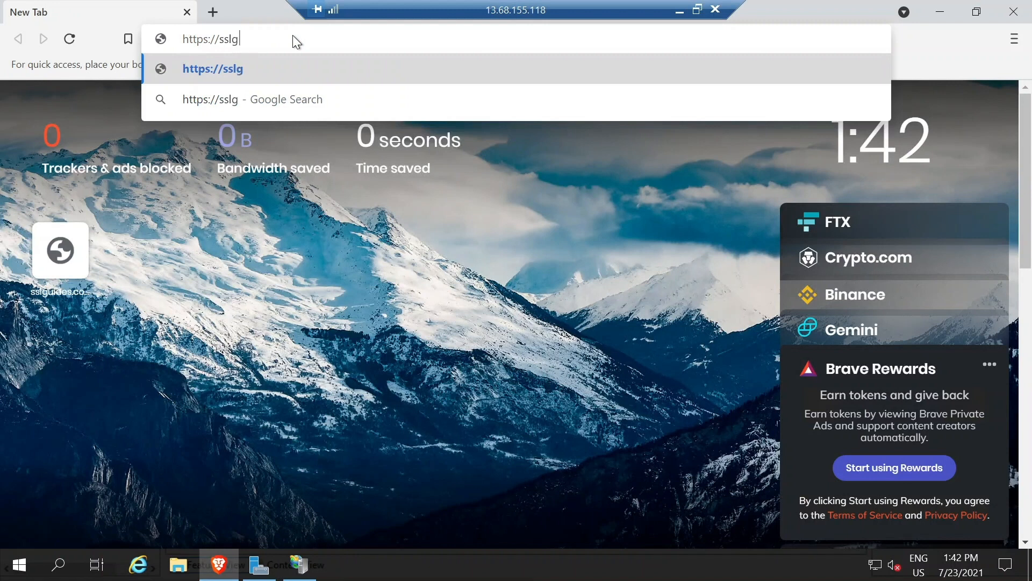
type("uides.com,A")
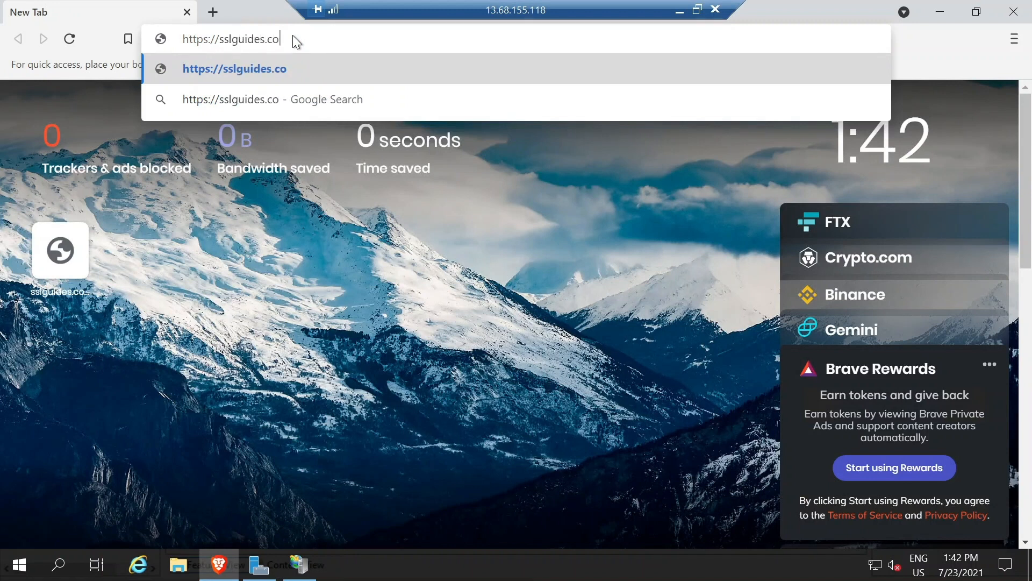
key("BackSpace")
key("BackSpace")
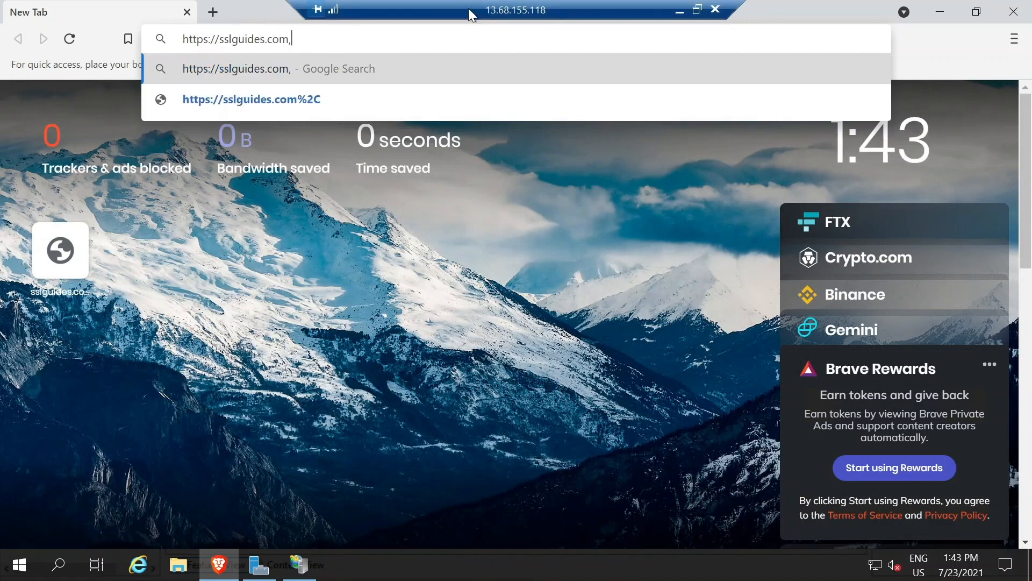
type(".au")
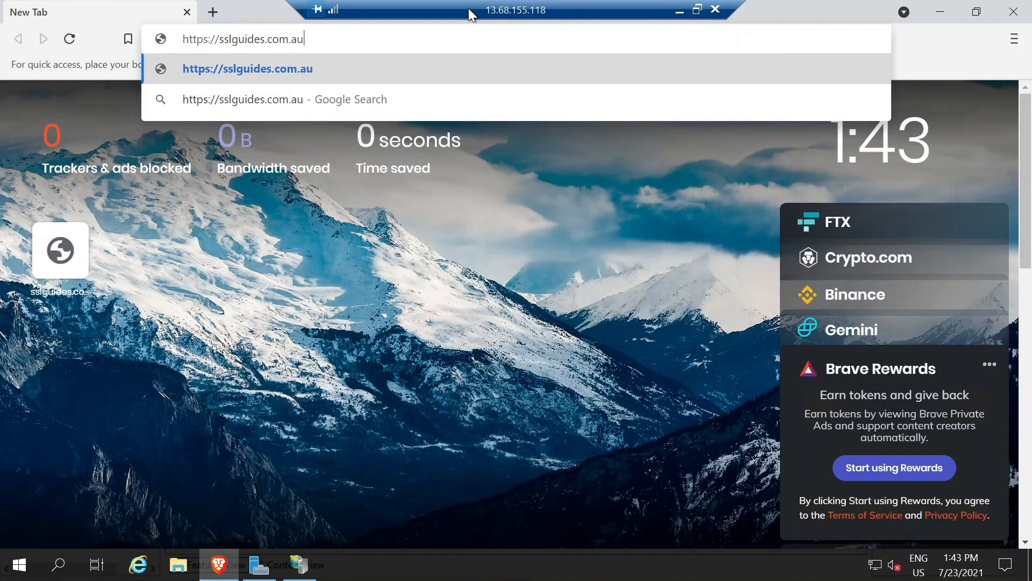
key("Return")
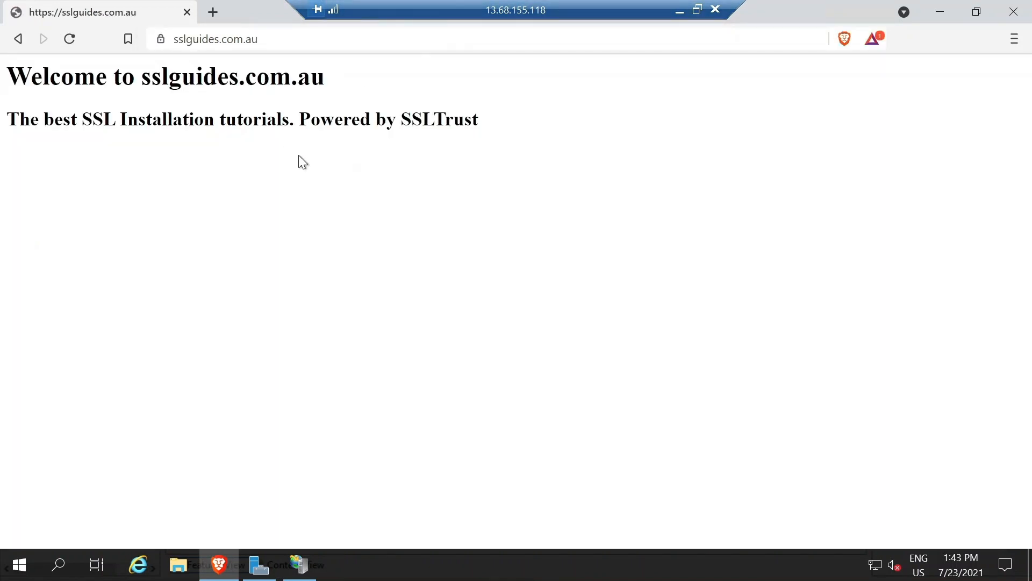
left_click(160, 40)
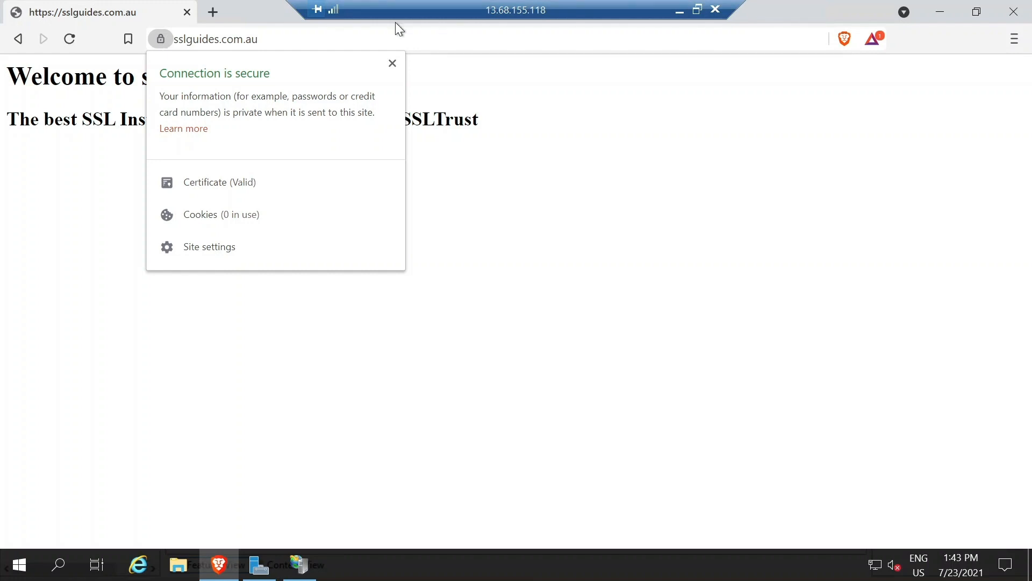
left_click(392, 63)
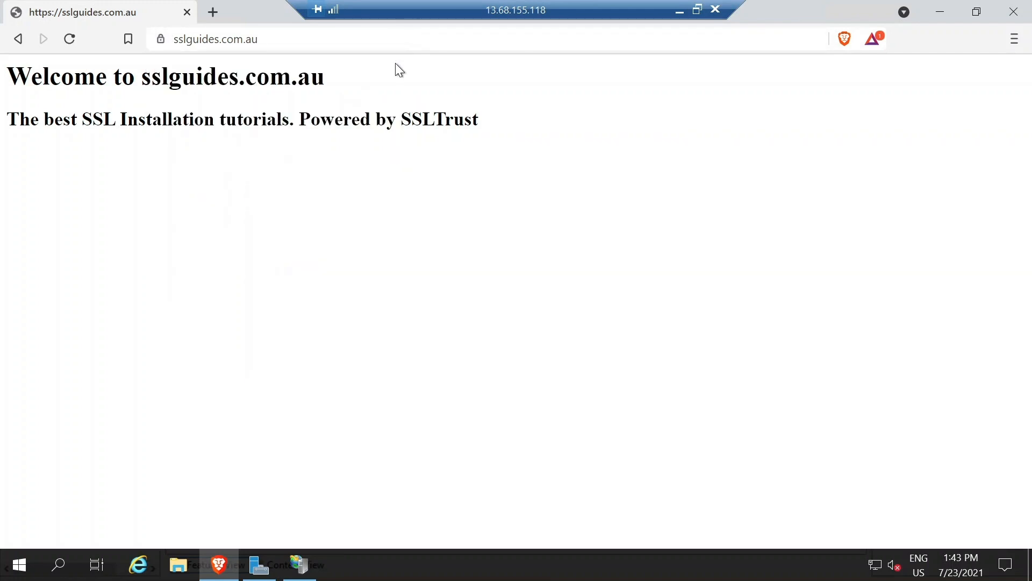
left_click(938, 7)
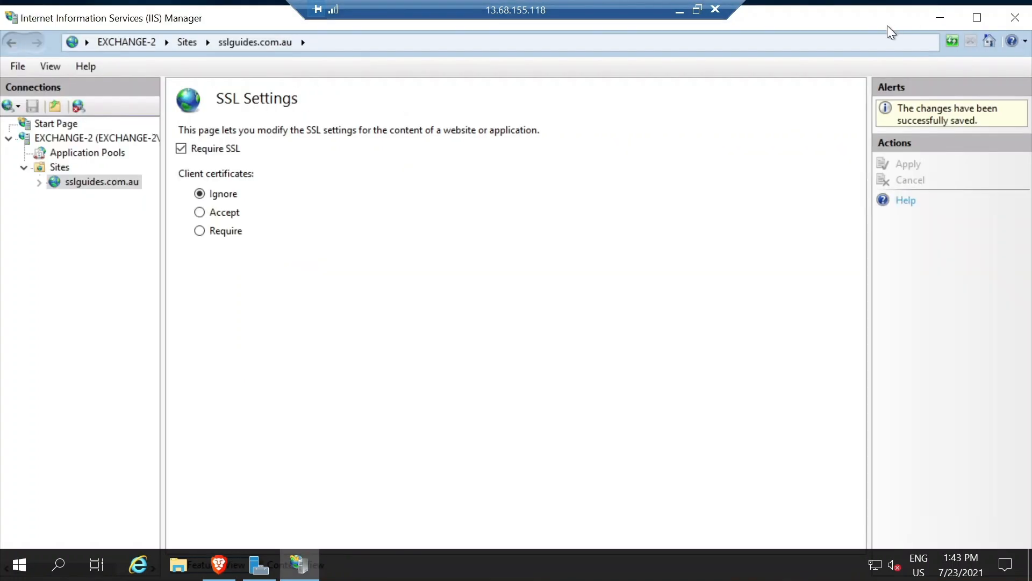
Minimize IIS Manager and launch Registry Editor by searching for regedit.
left_click(942, 19)
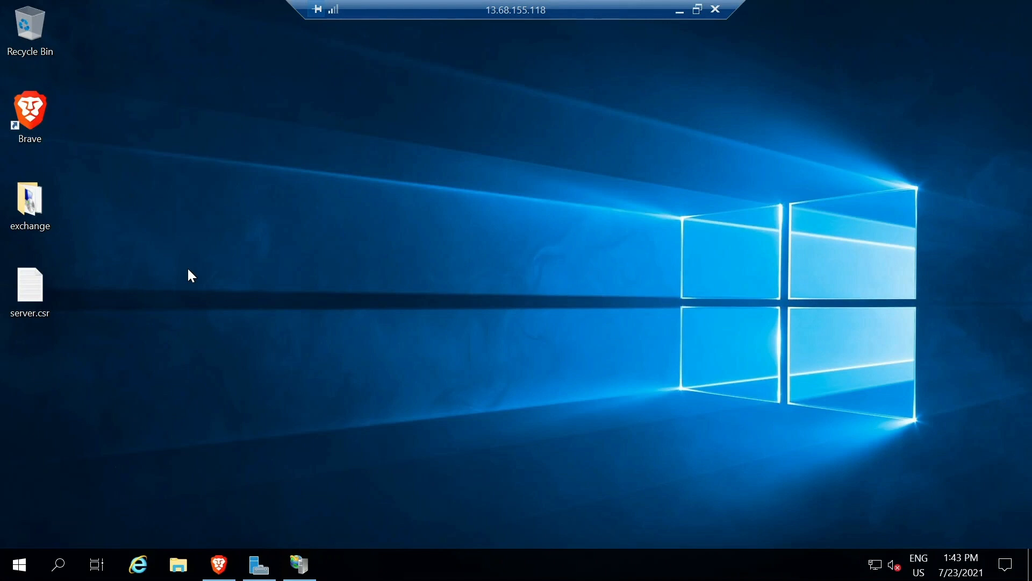
left_click(52, 560)
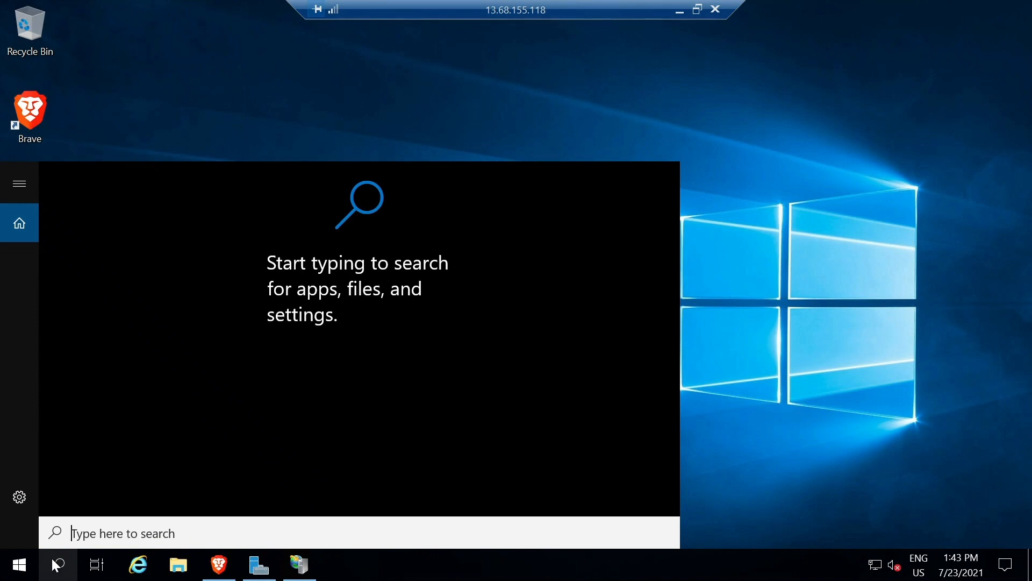
type("reg")
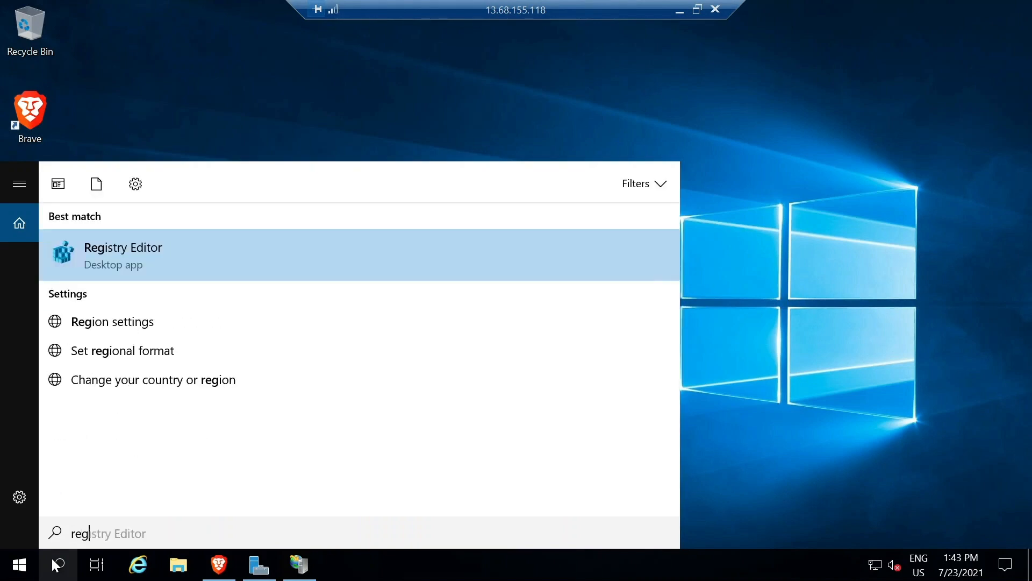
type("edit")
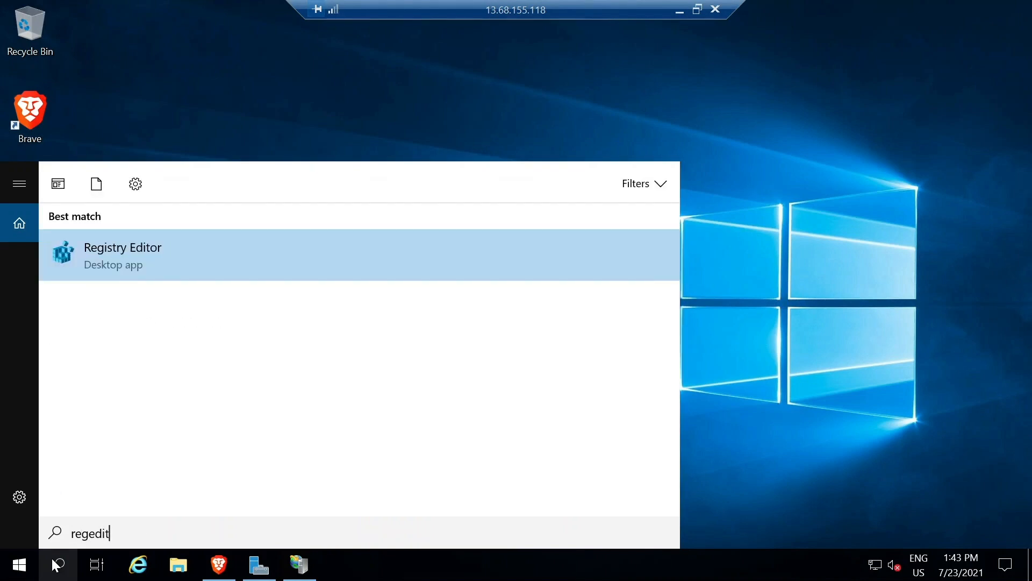
left_click(168, 252)
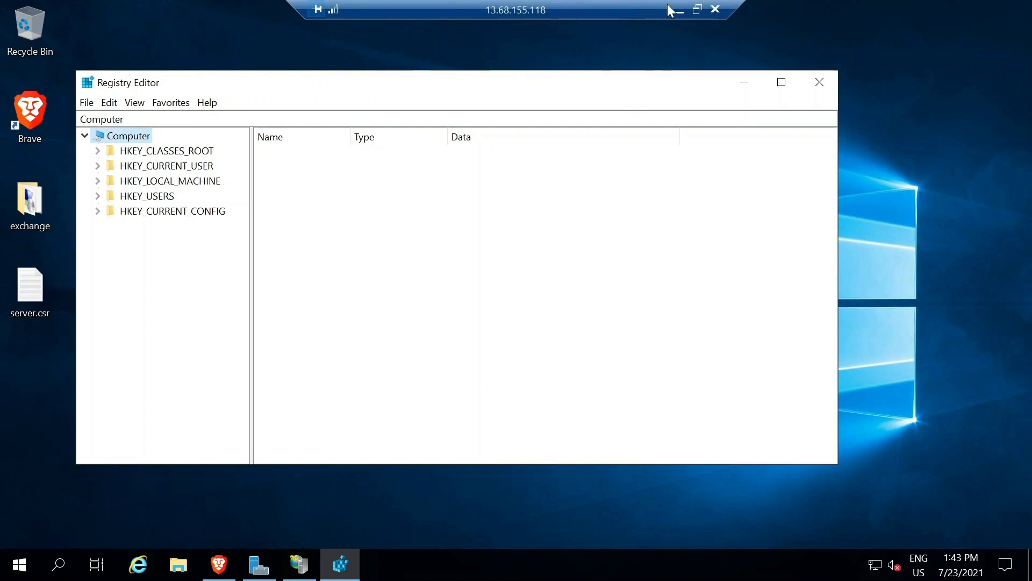
Expand HKEY_LOCAL_MACHINE > SYSTEM > ControlSet001 > Control in the key tree.
left_click(98, 181)
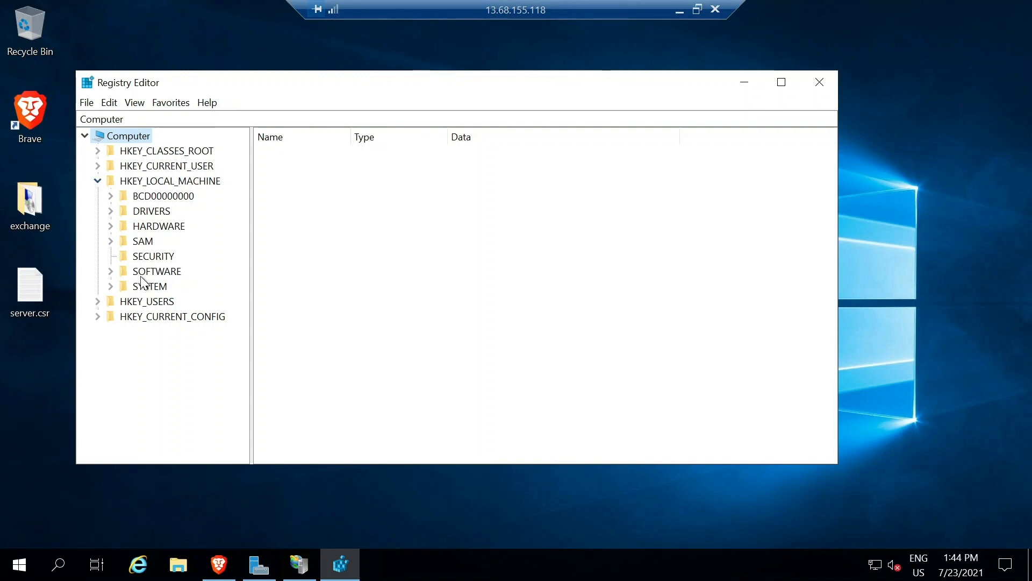
left_click(111, 286)
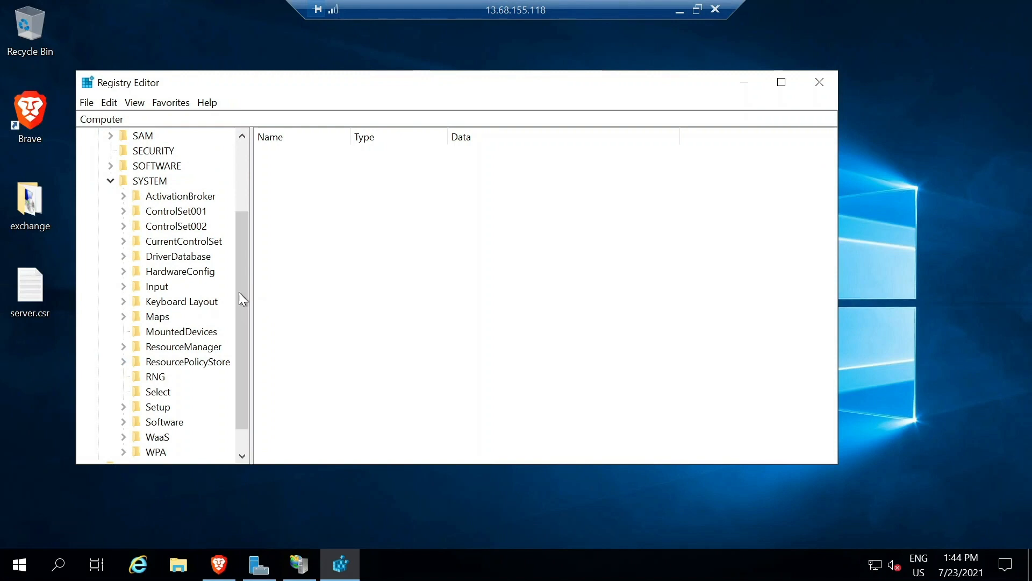
left_click_drag(239, 291, 238, 274)
left_click_drag(241, 216, 241, 257)
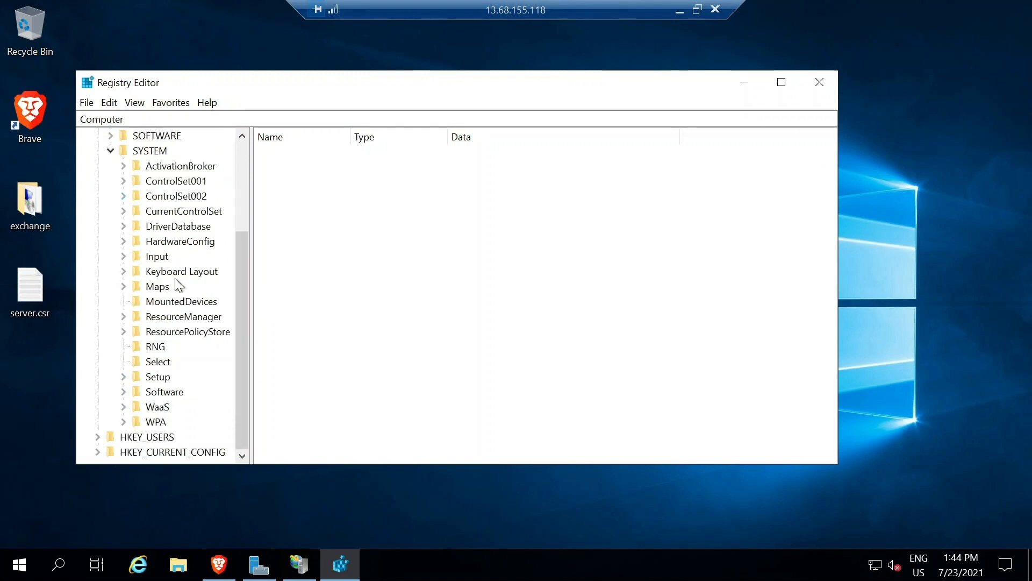
left_click(123, 181)
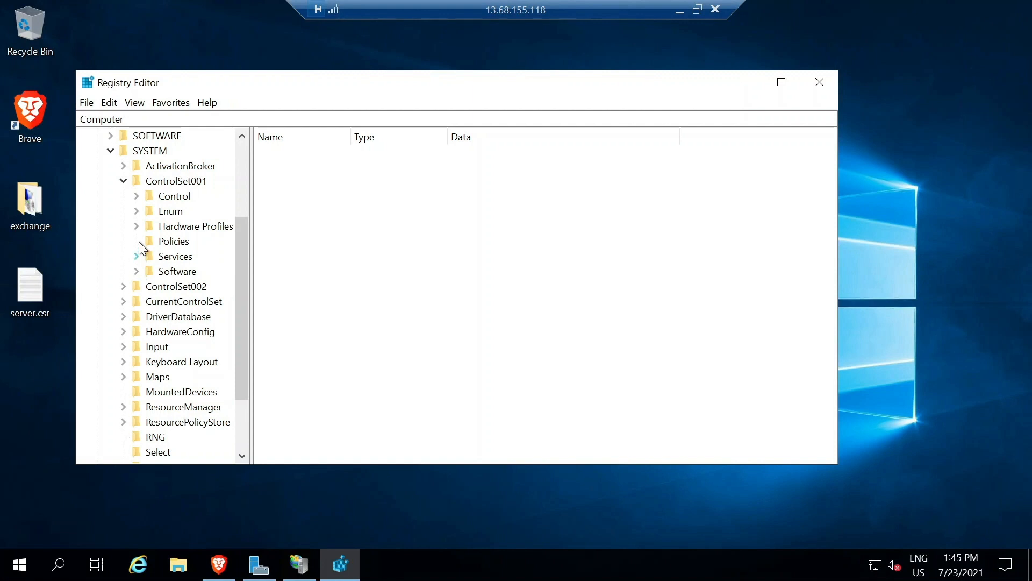
left_click(135, 195)
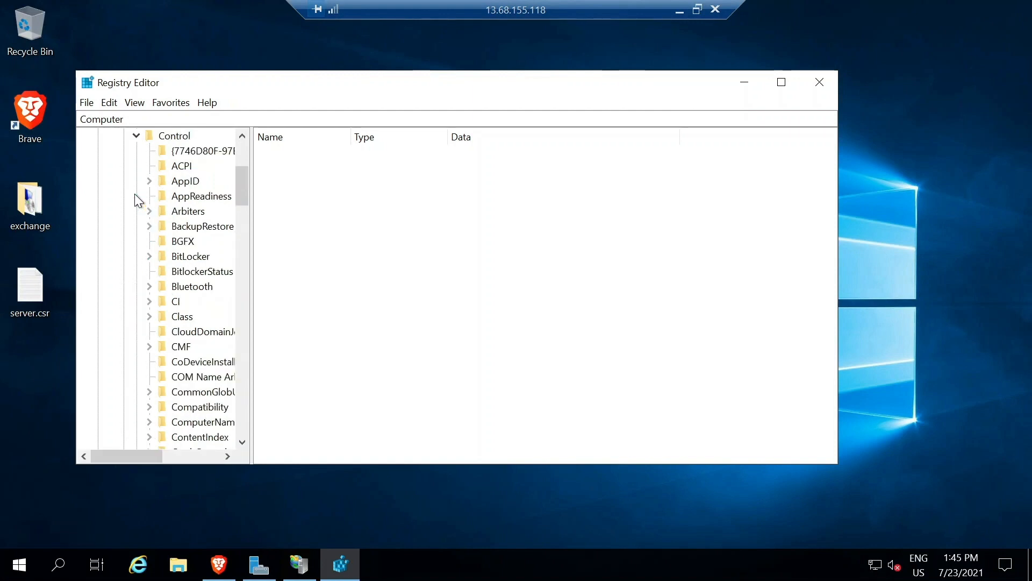
left_click_drag(242, 202, 241, 315)
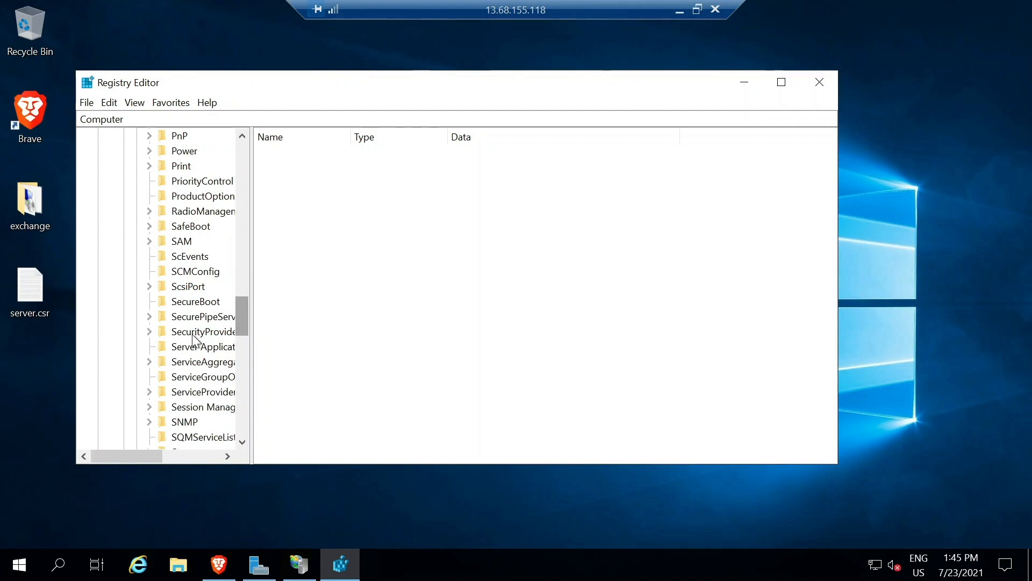
Expand SecurityProviders > SCHANNEL > Protocols and widen the key tree pane.
left_click(149, 332)
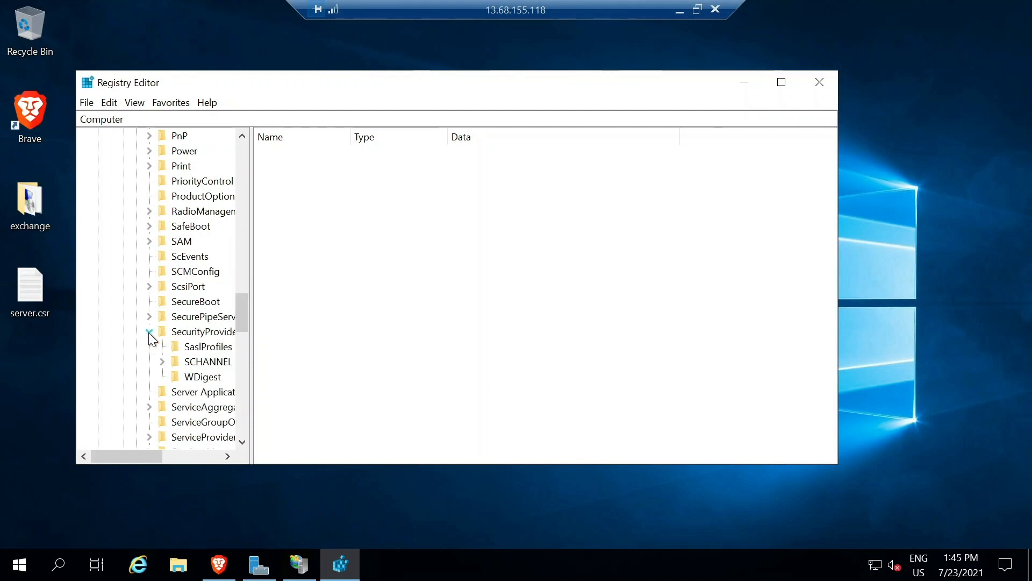
left_click(162, 362)
left_click_drag(244, 322, 244, 342)
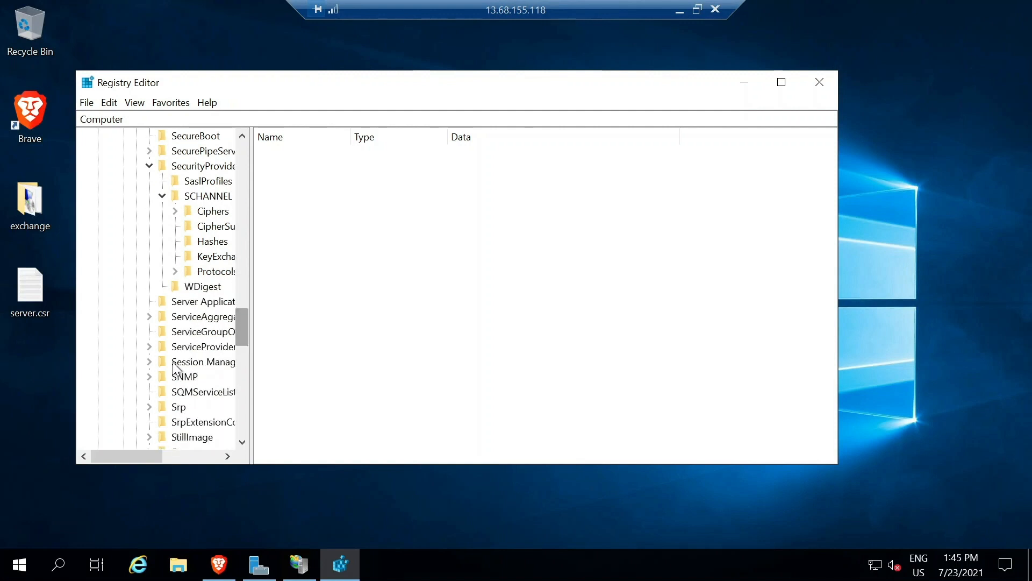
left_click(175, 271)
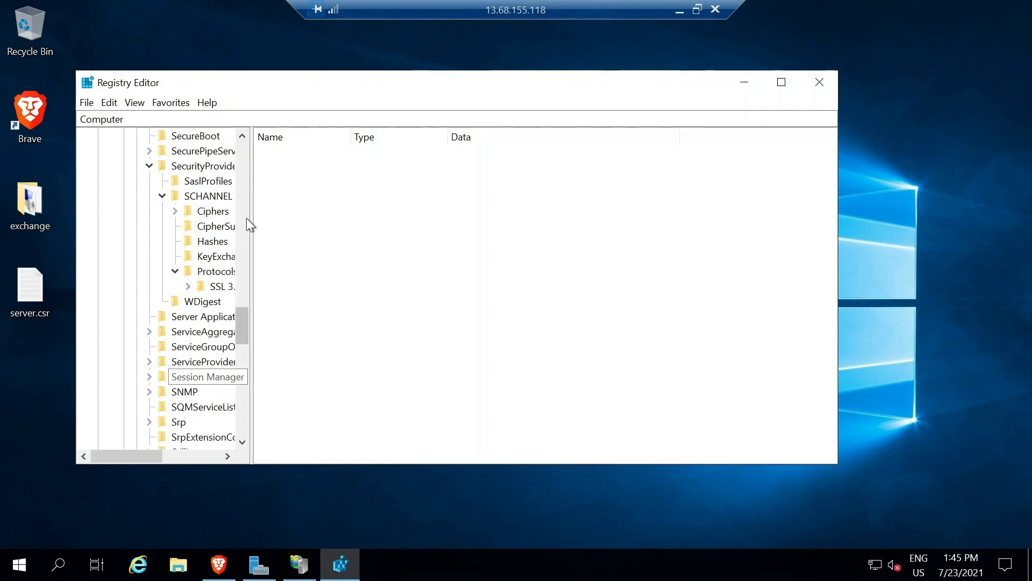
left_click_drag(250, 218, 357, 225)
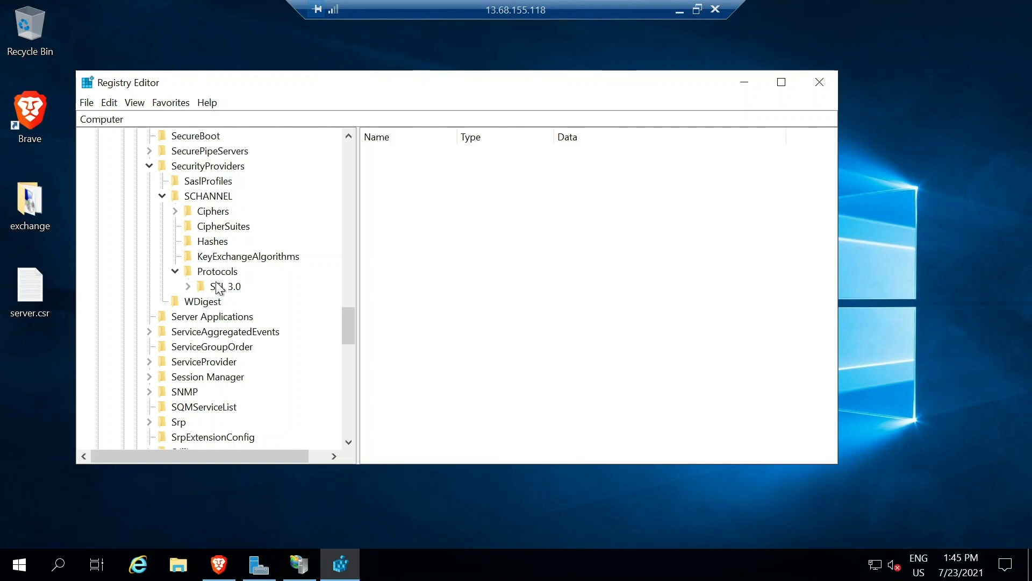
Create a new key named TLS 1.0 under Protocols.
right_click(174, 271)
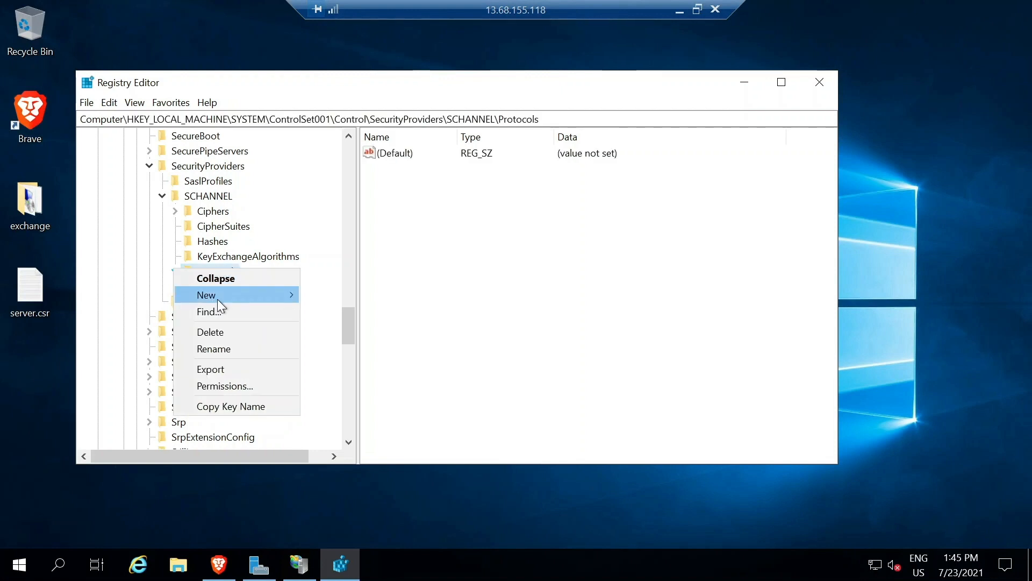
mouse_move(219, 297)
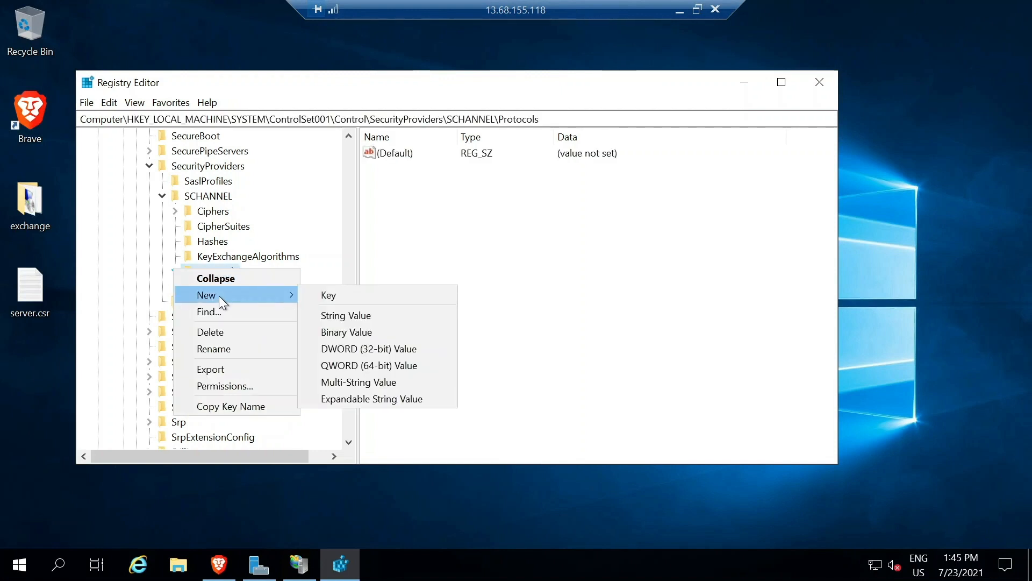
left_click(325, 298)
type("TL")
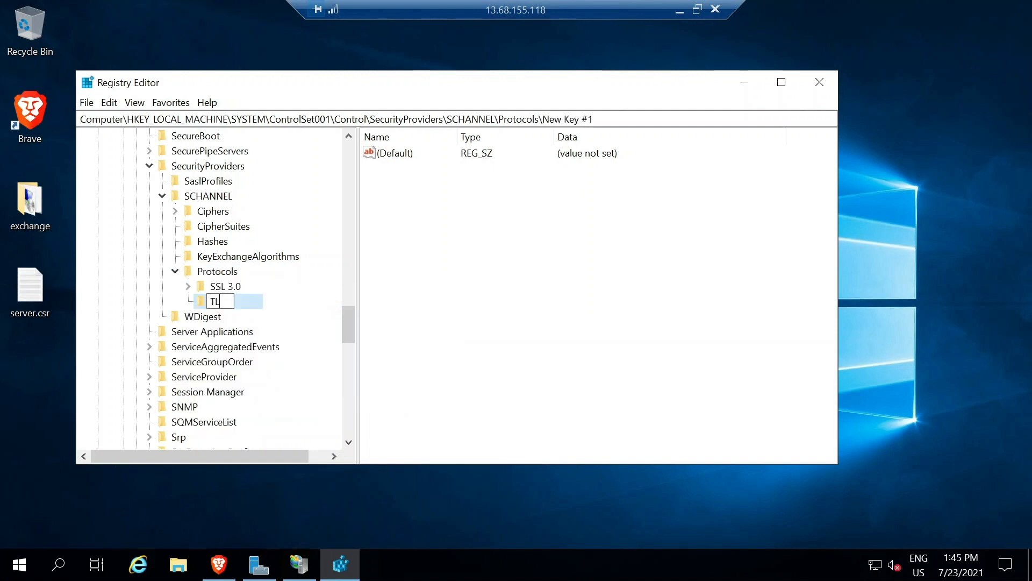
type("S 1.0")
Create a TLS 1.1 key under Protocols and expand SSL 3.0 to see Client and Server.
right_click(178, 268)
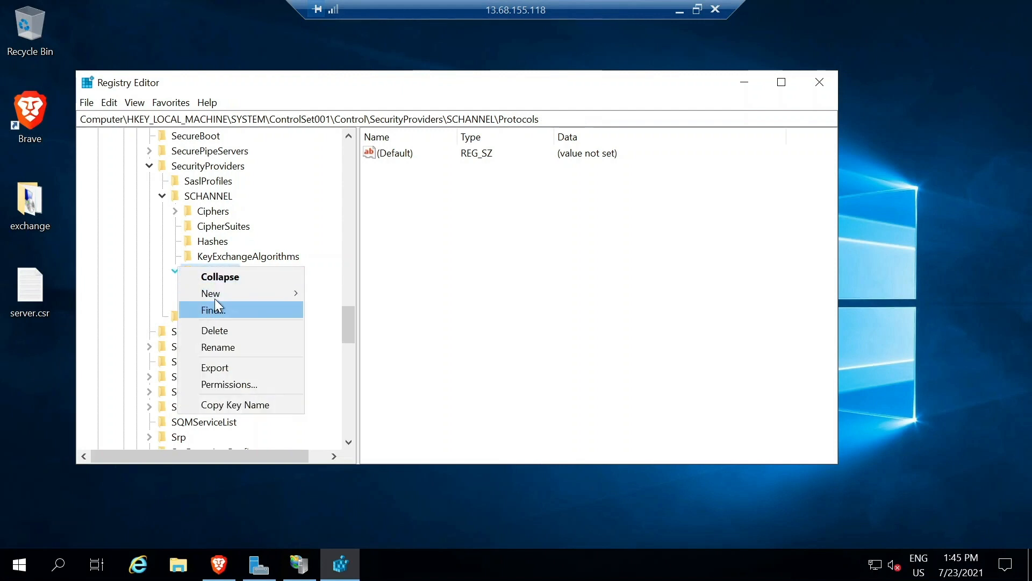
mouse_move(214, 295)
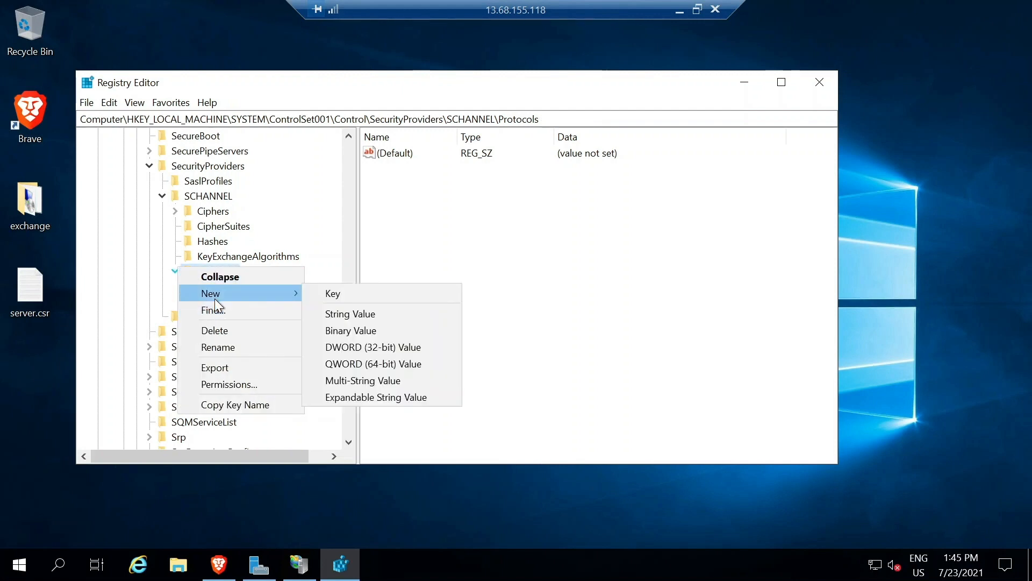
left_click(346, 294)
type("TLS")
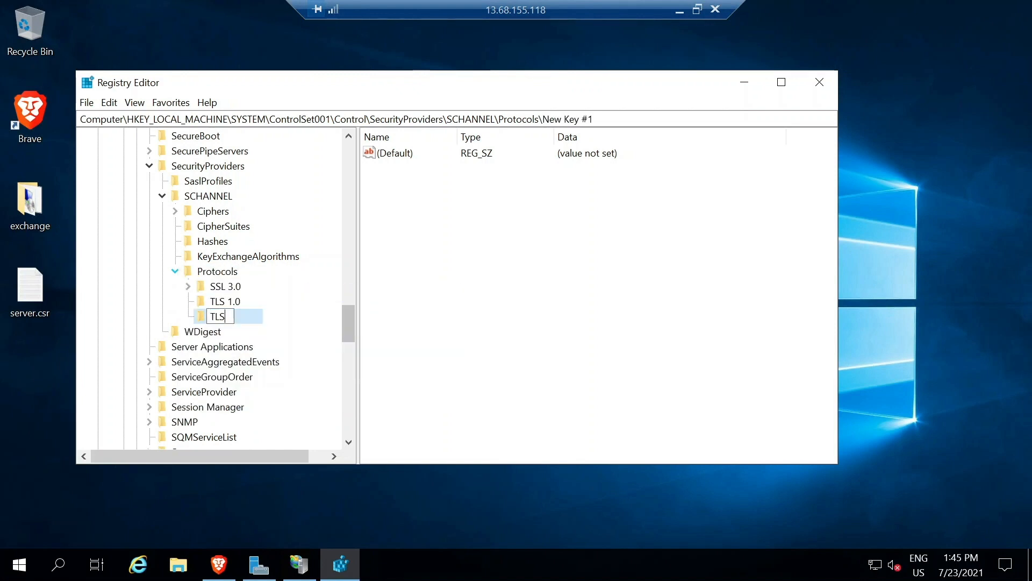
type(" 1.1")
left_click(187, 286)
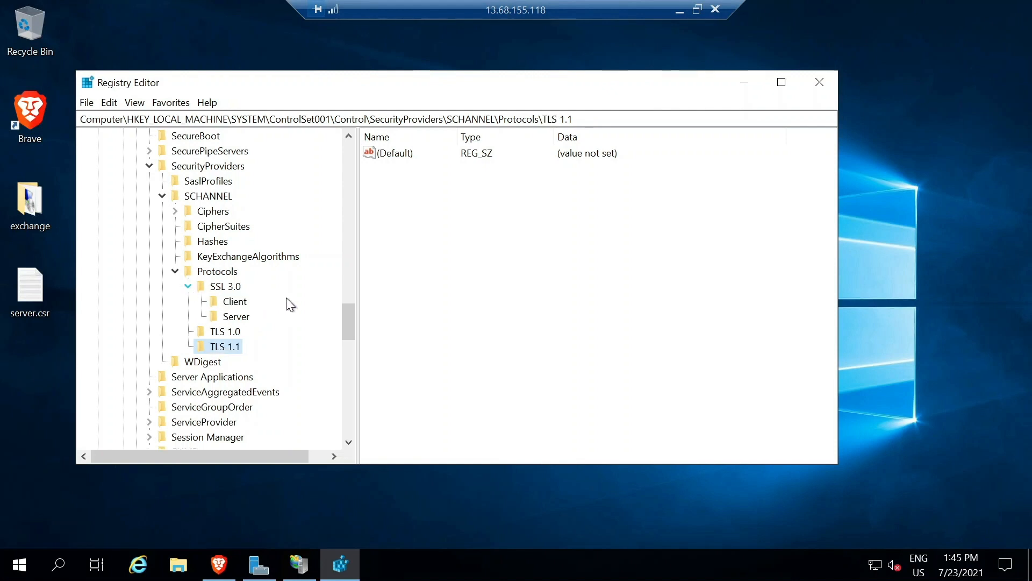
Create Client and Server subkeys under TLS 1.0.
left_click(226, 335)
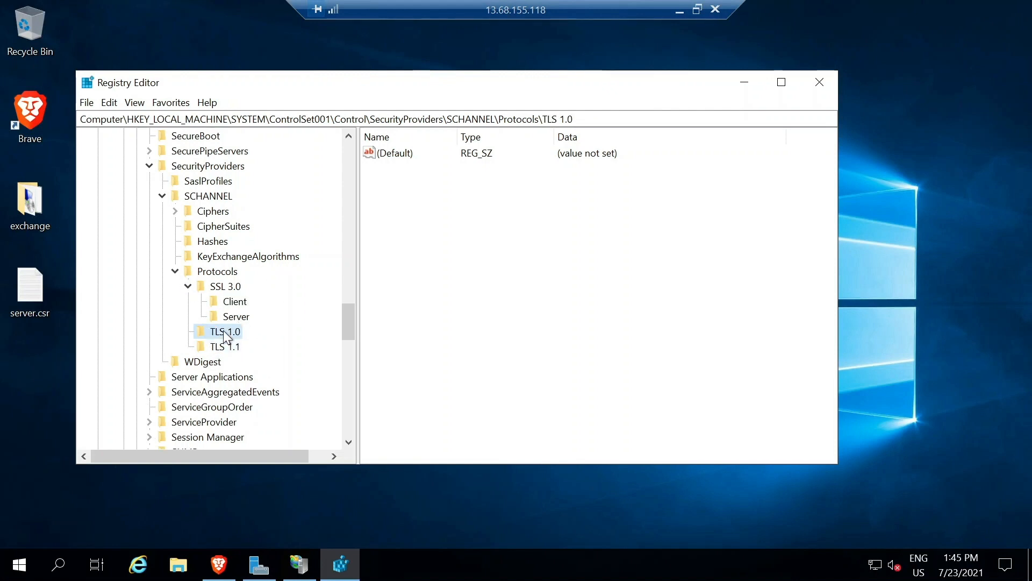
right_click(224, 333)
mouse_move(260, 358)
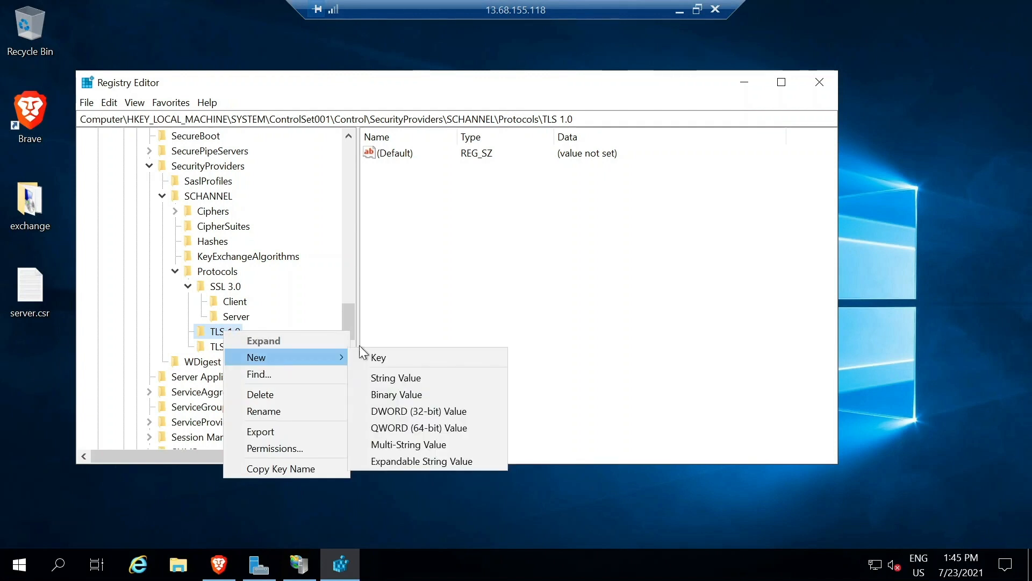
left_click(395, 360)
type("Client")
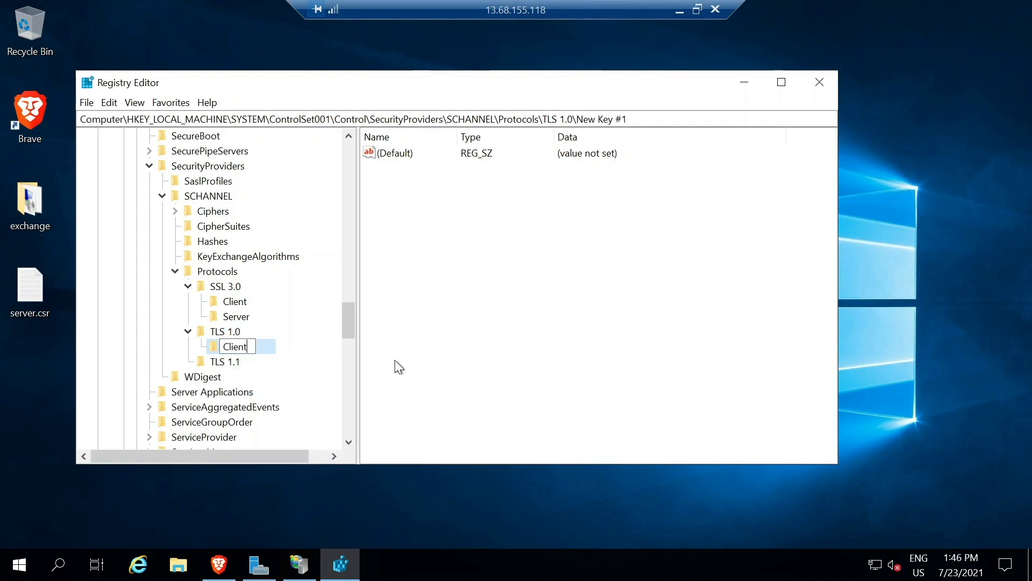
right_click(209, 335)
mouse_move(245, 358)
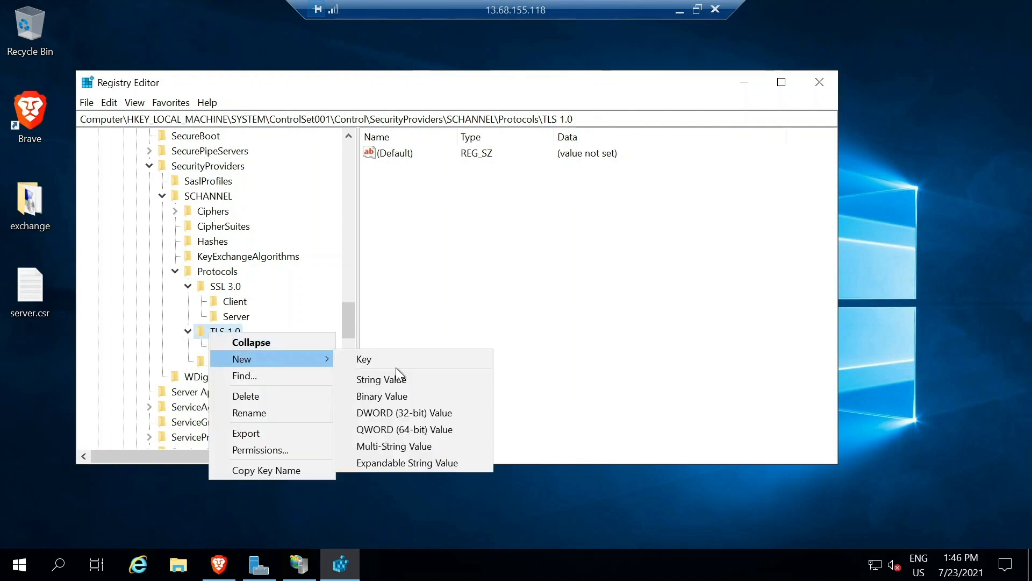
left_click(392, 363)
type("Server")
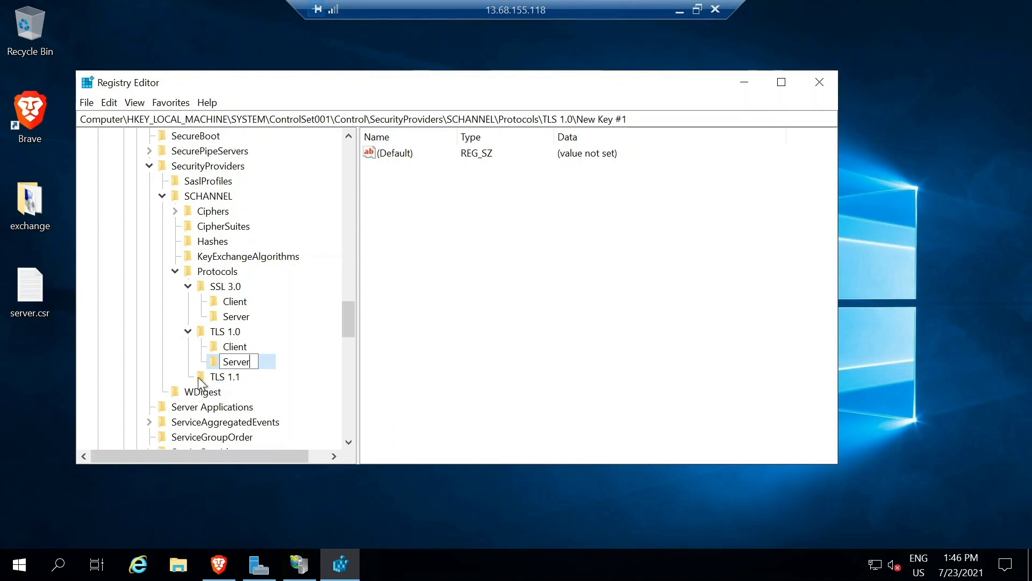
Create Client and Server subkeys under TLS 1.1.
right_click(198, 376)
mouse_move(236, 403)
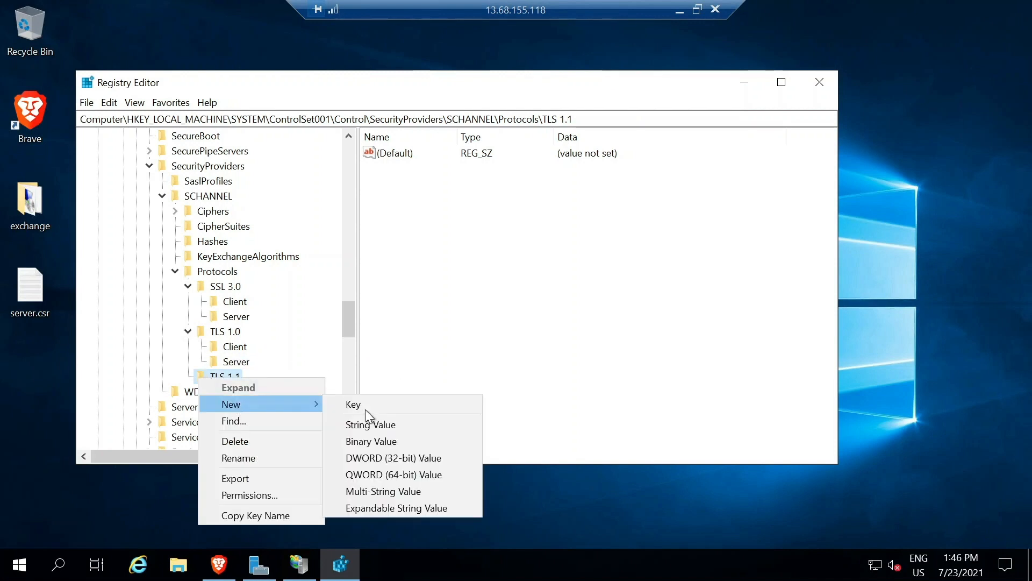
left_click(366, 409)
type("Client")
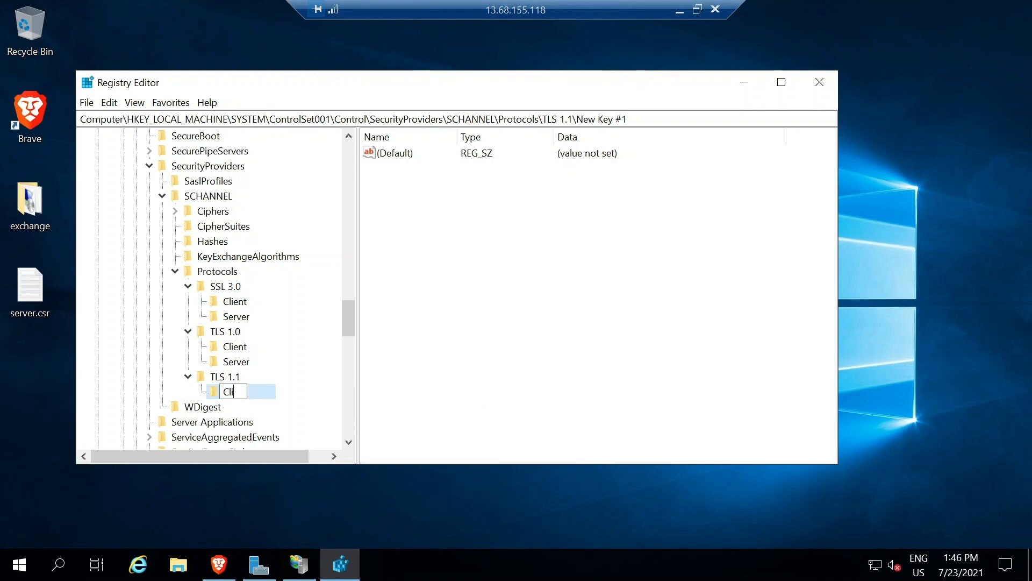
right_click(197, 378)
mouse_move(230, 411)
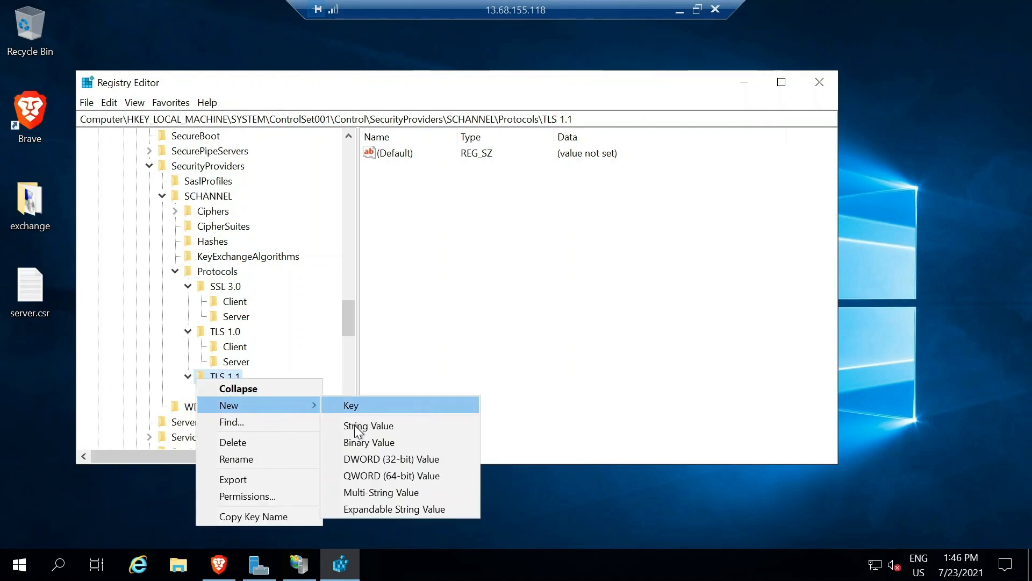
left_click(356, 408)
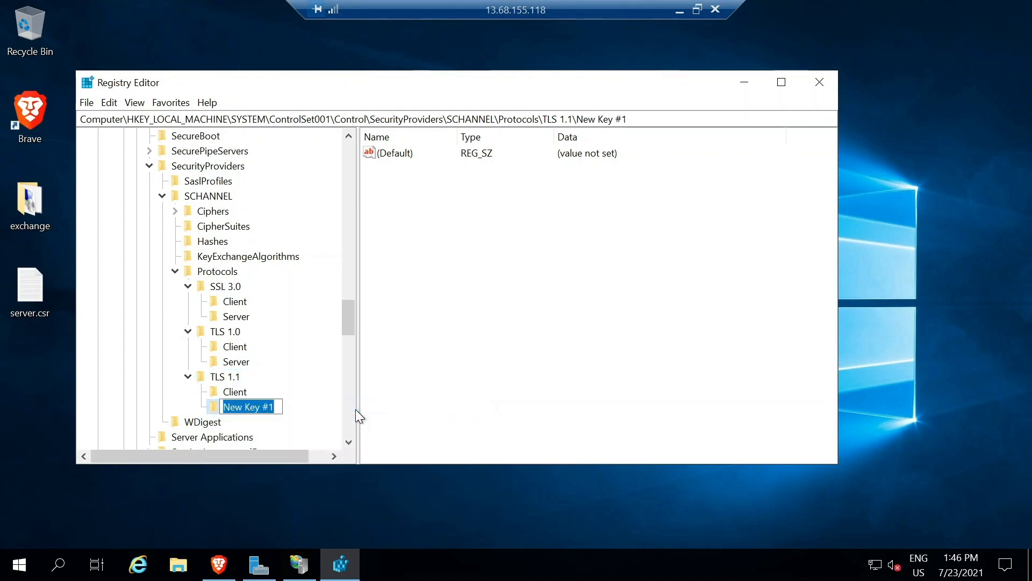
type("Server")
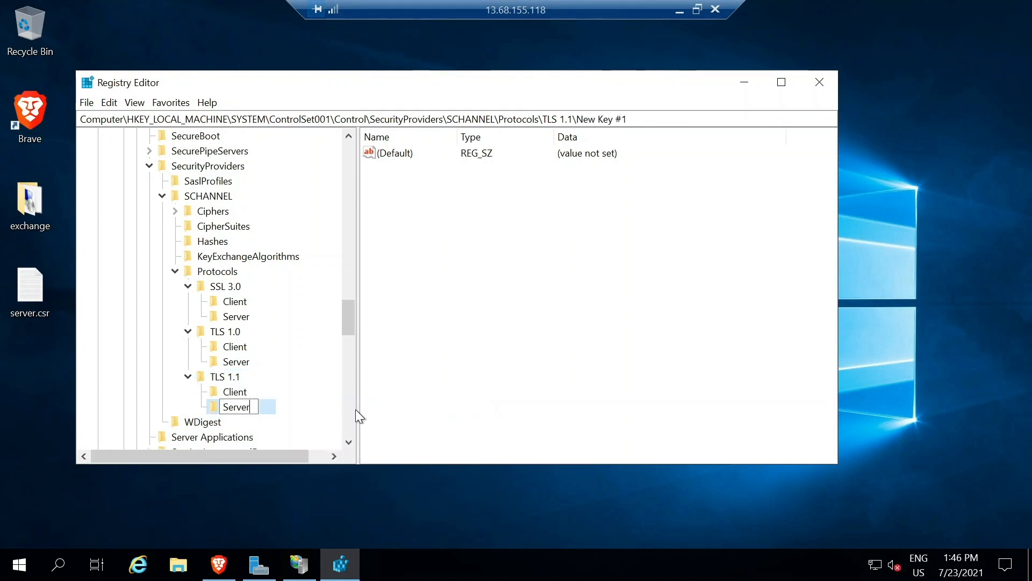
Create a new DWORD (32-bit) value named DisabledByDefault under the TLS 1.0 Client key.
left_click(239, 351)
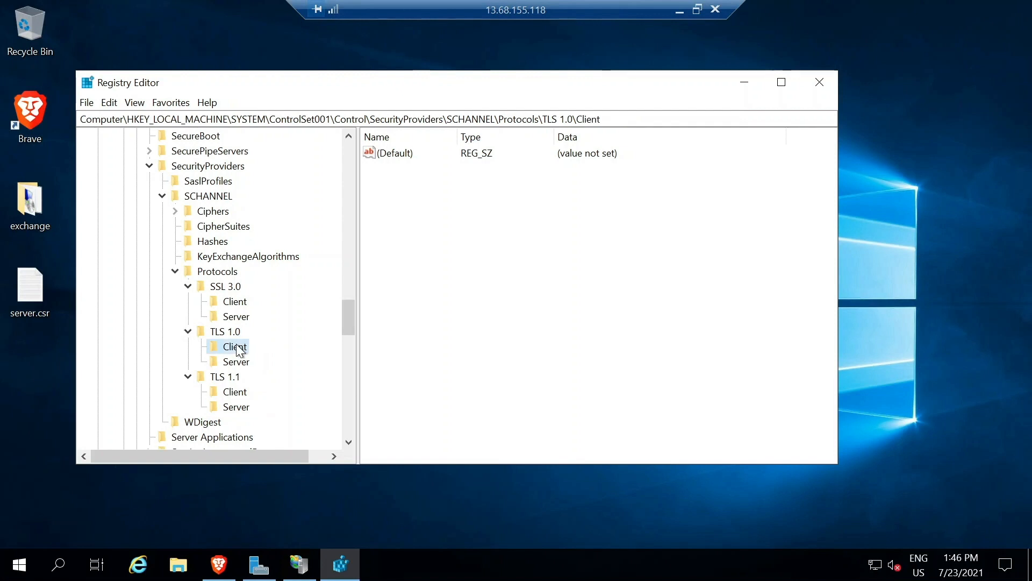
right_click(506, 236)
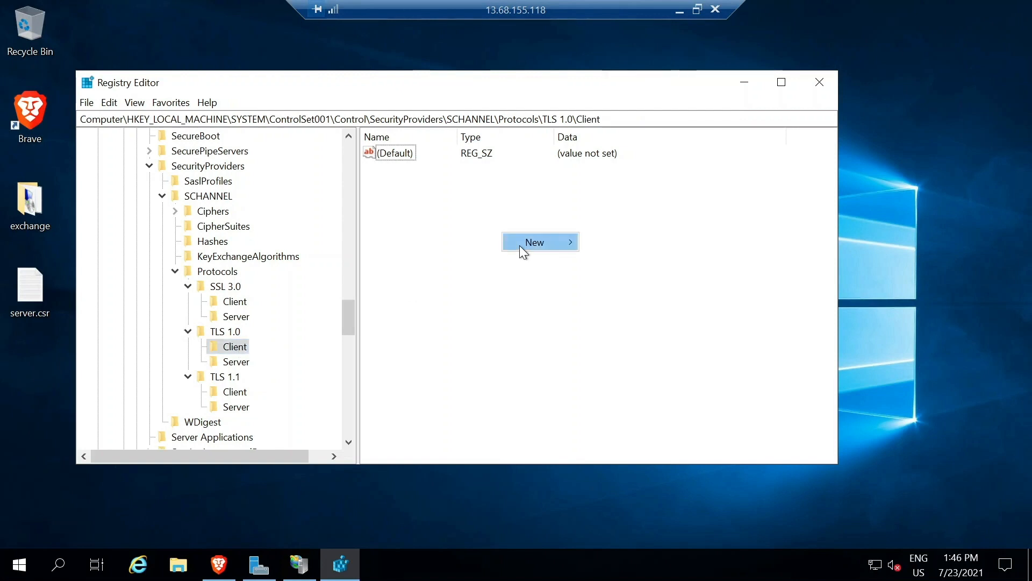
mouse_move(519, 245)
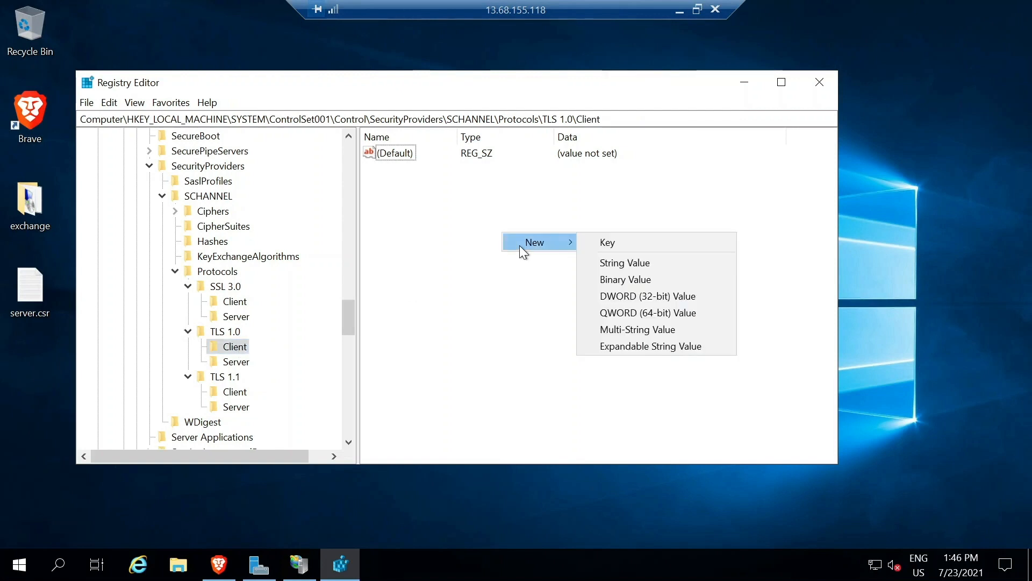
left_click(630, 295)
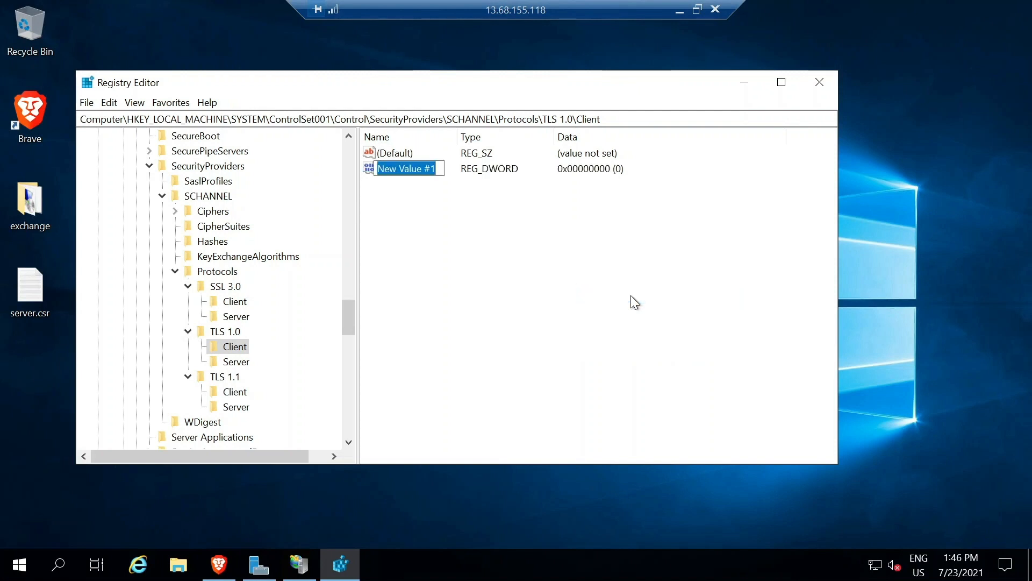
type("DisabledB")
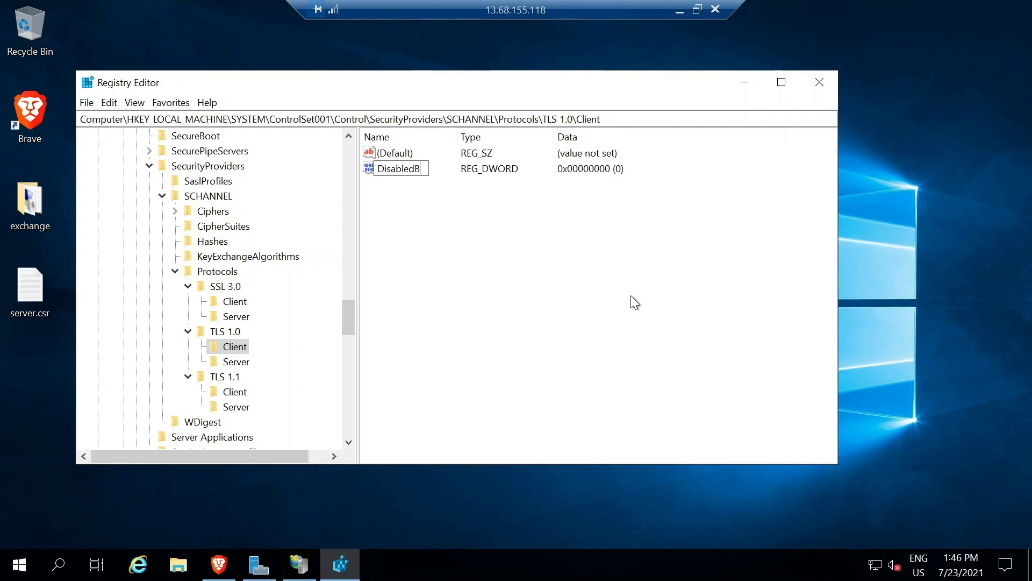
type("yDefault")
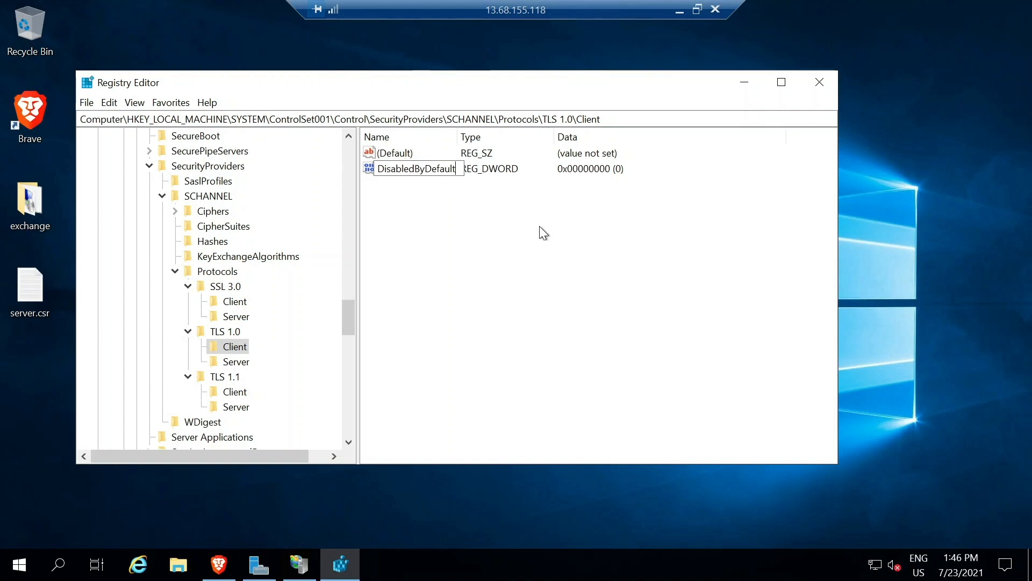
left_click(472, 169)
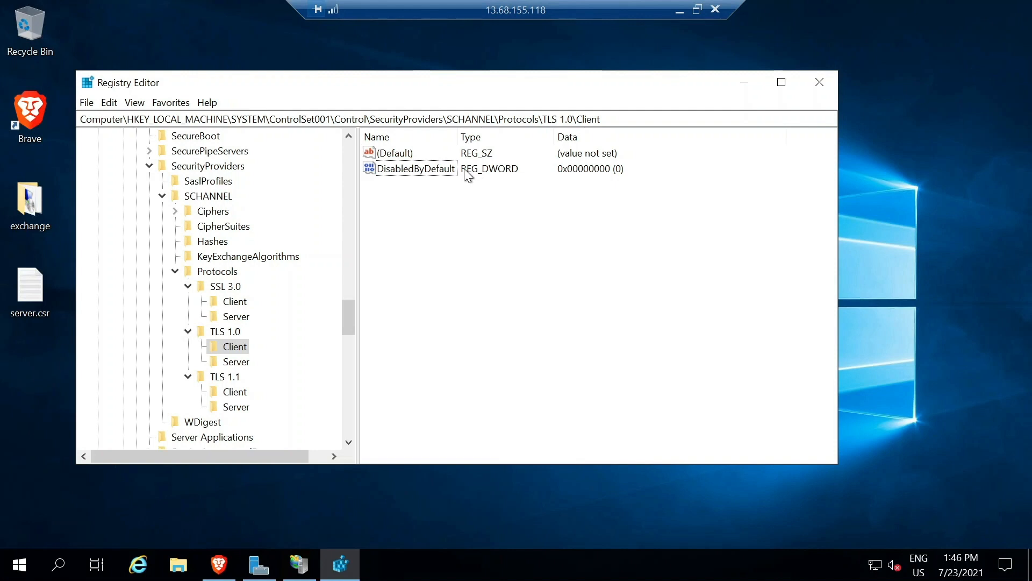
Open DisabledByDefault's value data for editing and clear the existing 0.
right_click(472, 169)
left_click(455, 166)
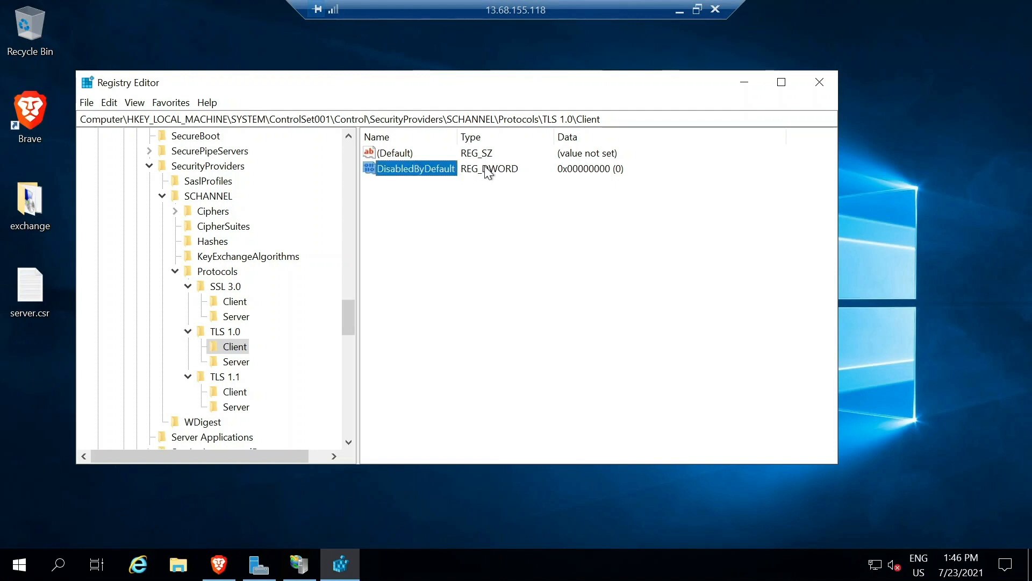
left_click(486, 168)
left_click(433, 168)
right_click(434, 169)
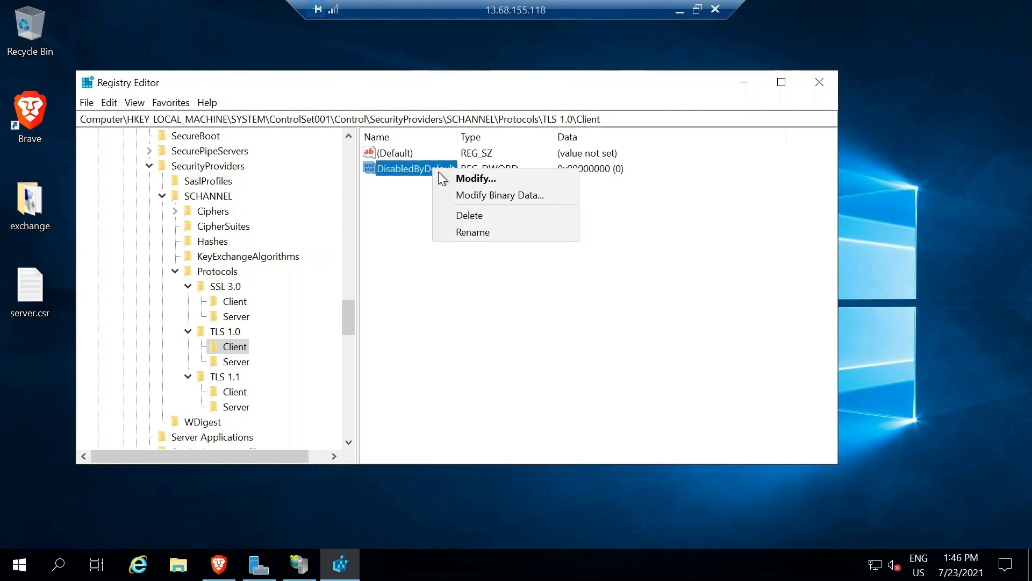
left_click(474, 179)
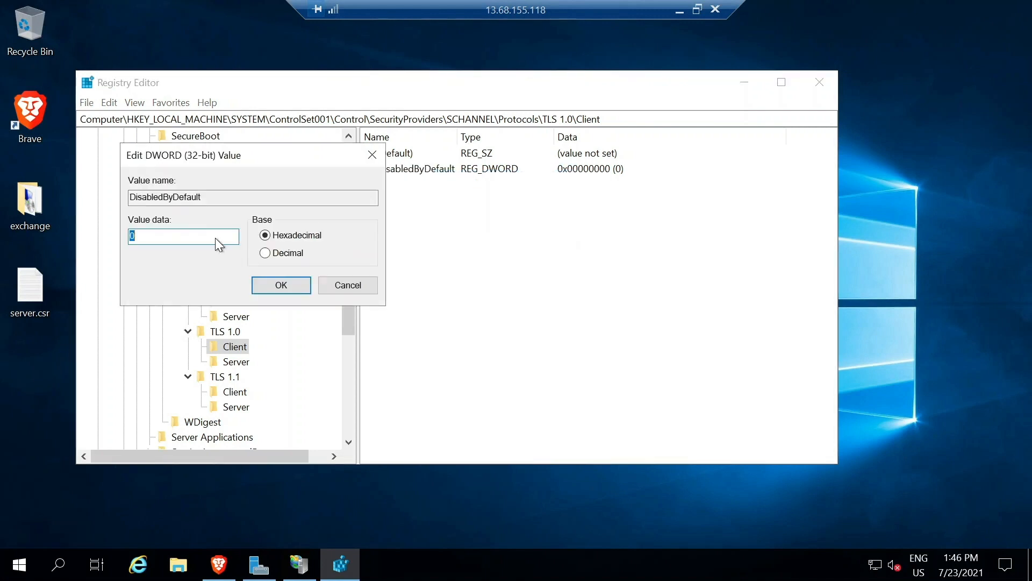
key("BackSpace")
Save 1 for TLS 1.0 Client, then add DisabledByDefault DWORD set to 1 under TLS 1.0 Server.
type("1")
left_click(274, 288)
left_click(237, 361)
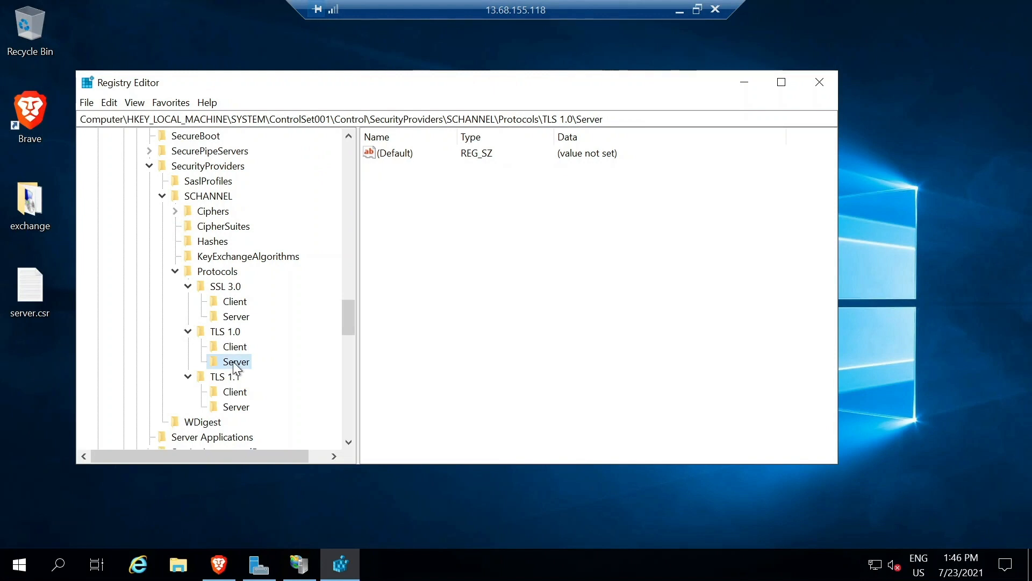
right_click(385, 220)
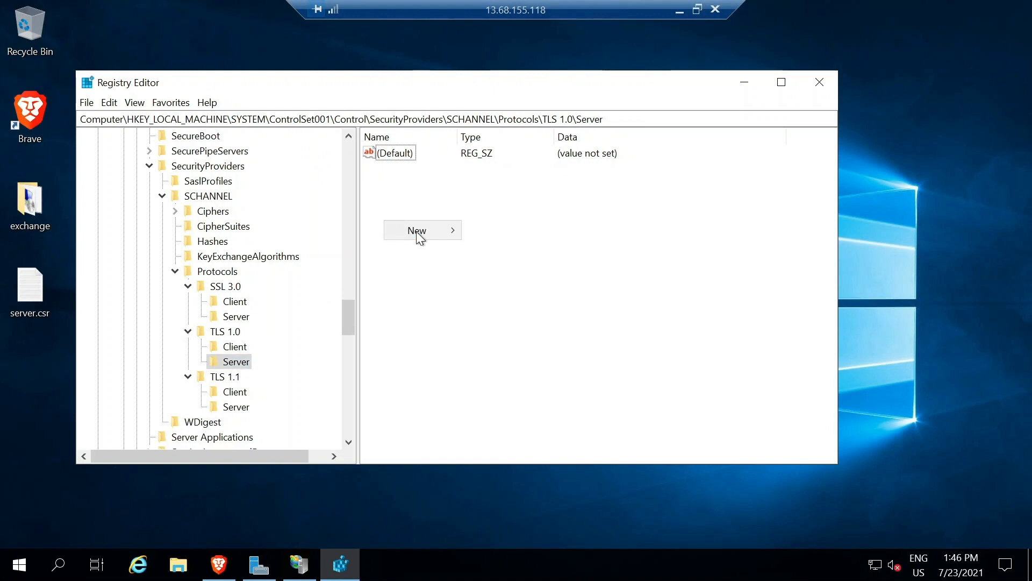
mouse_move(417, 231)
left_click(491, 283)
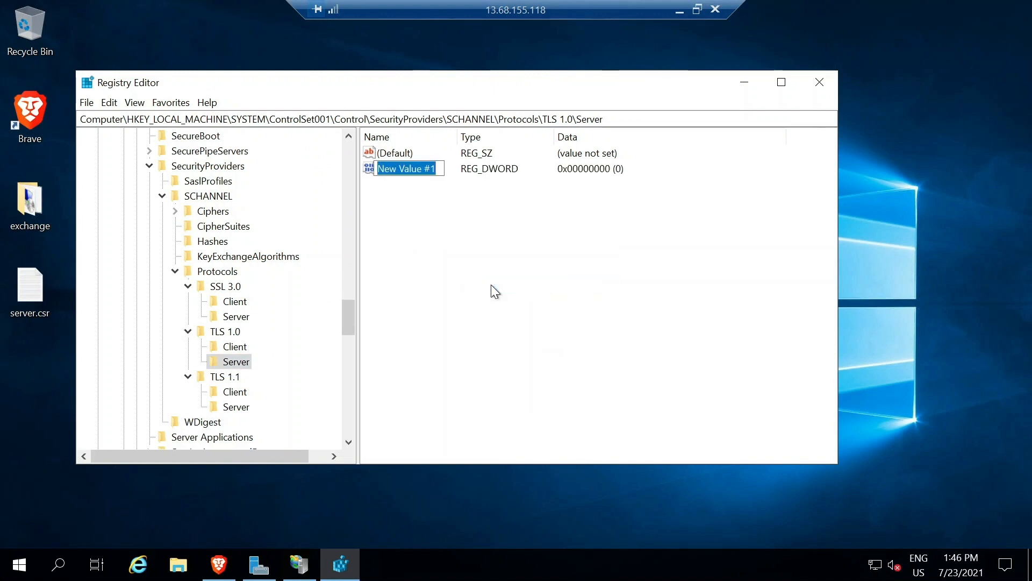
type("Disab")
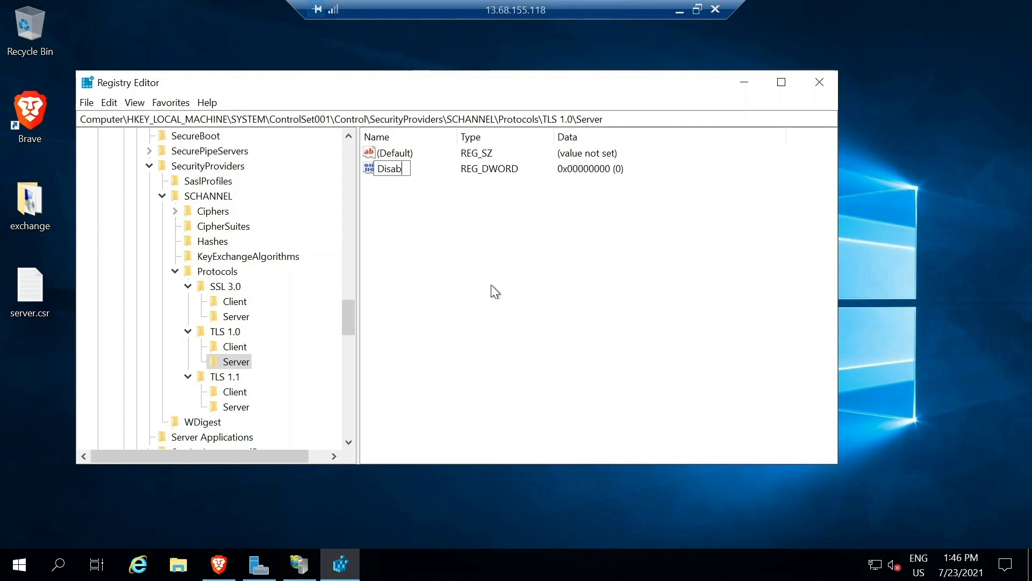
type("ledByD")
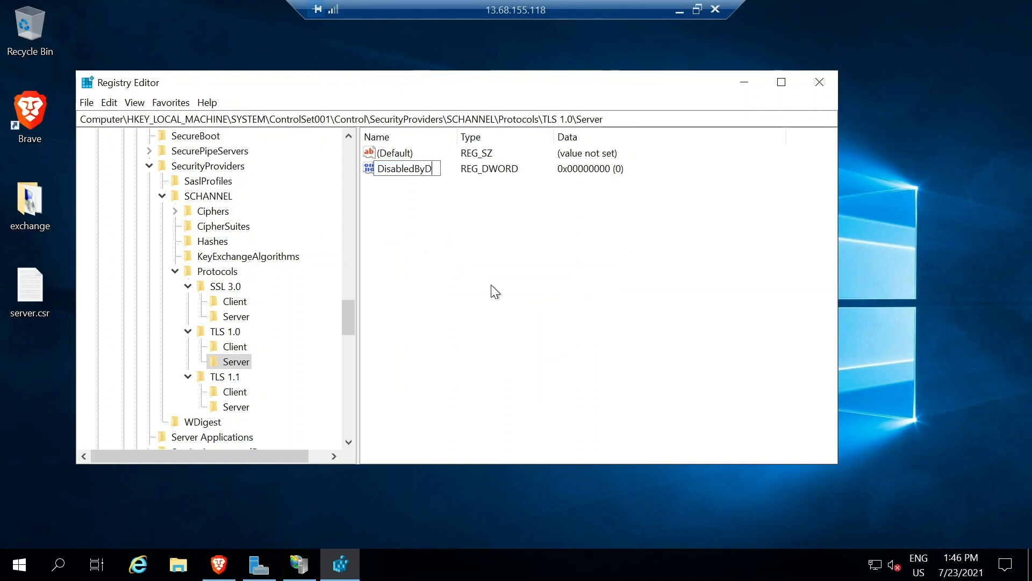
type("efault")
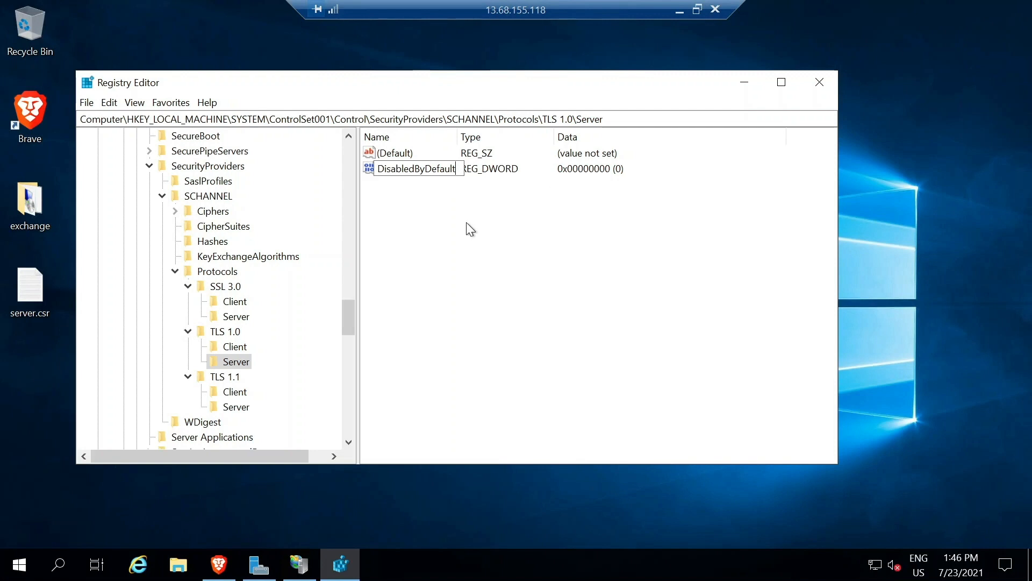
key("Return")
right_click(424, 168)
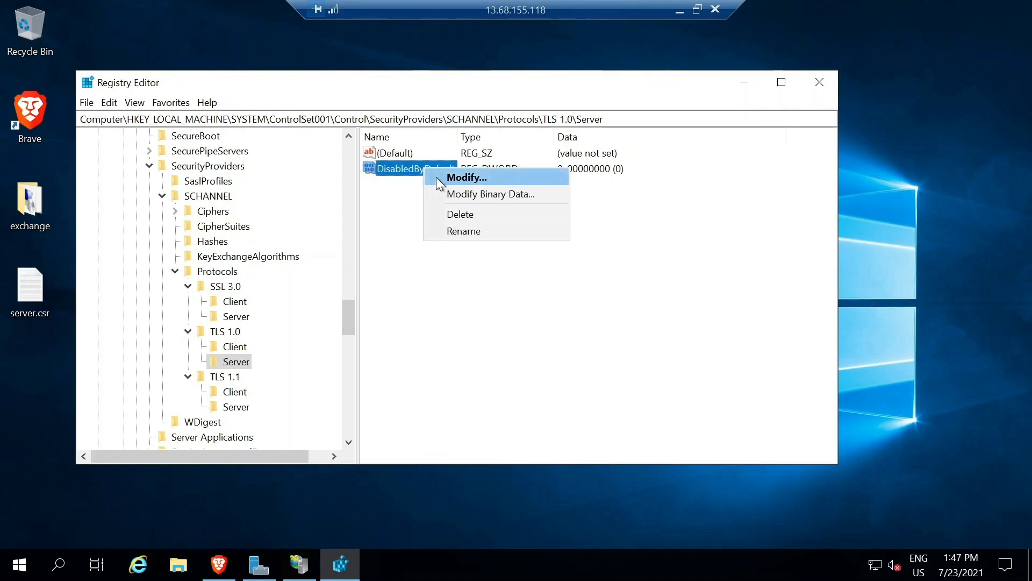
left_click(437, 176)
type("1")
key("Return")
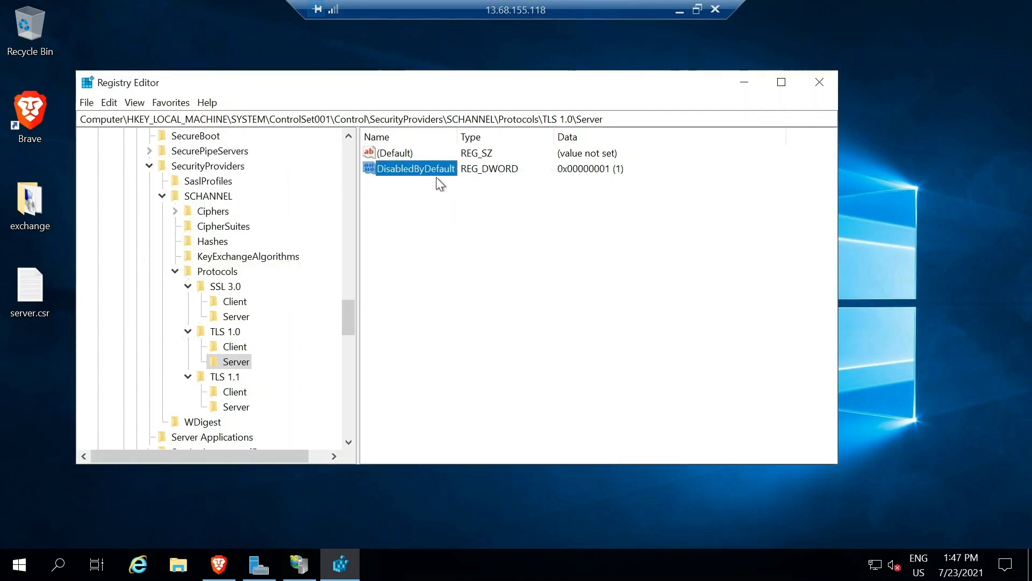
Create a DisabledByDefault DWORD (32-bit) value under the TLS 1.1 Client key.
left_click(235, 392)
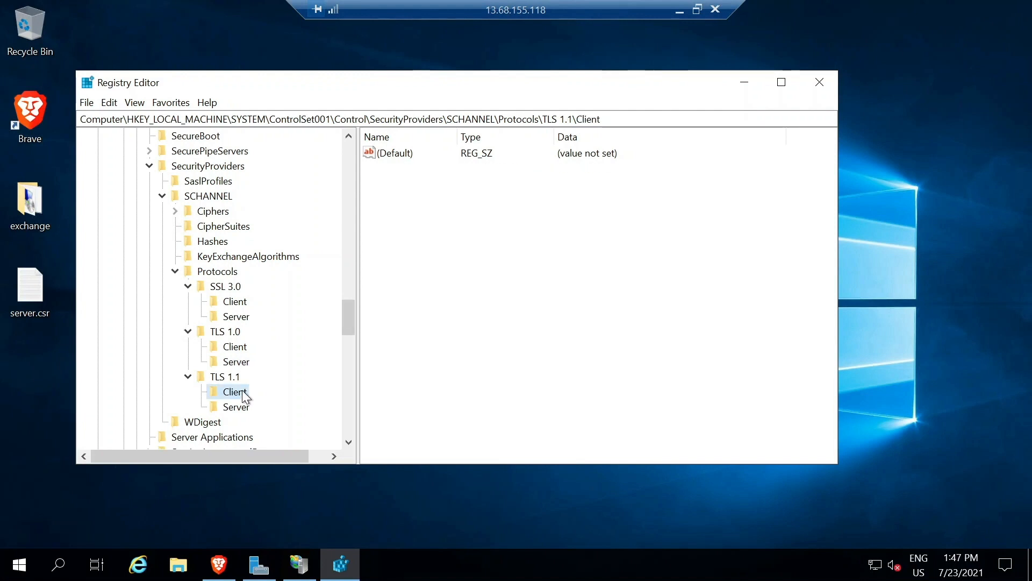
right_click(243, 392)
mouse_move(276, 418)
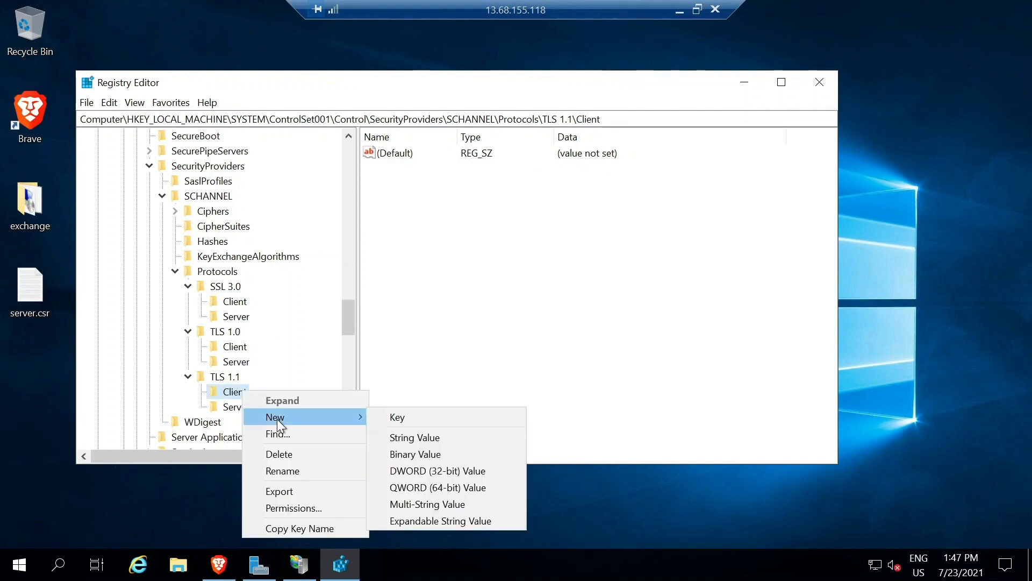
left_click(415, 469)
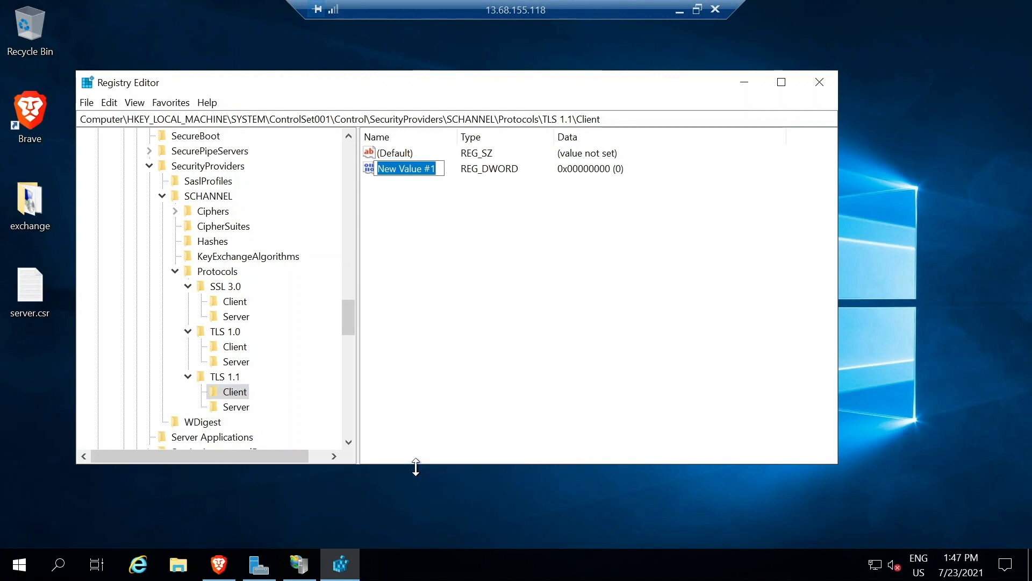
type("DisabledByDefault")
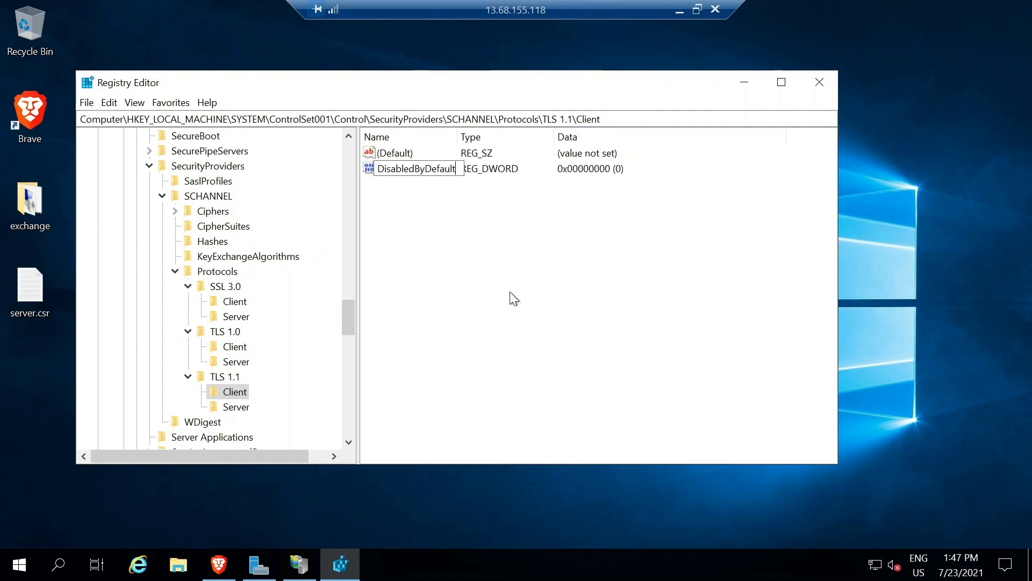
key("Return")
Delete the accidentally created New Value #1 from TLS 1.1 Client.
right_click(477, 172)
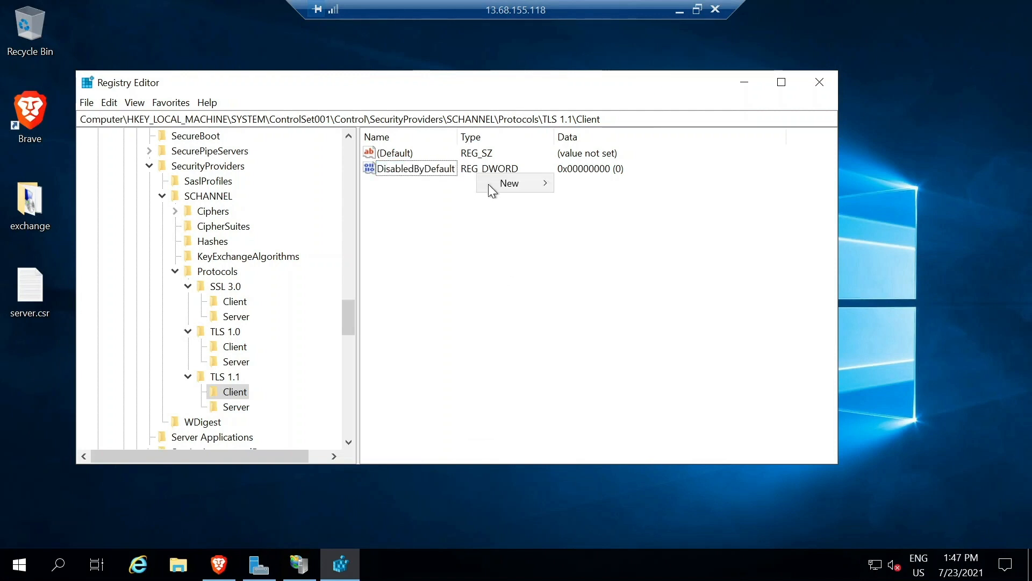
mouse_move(488, 184)
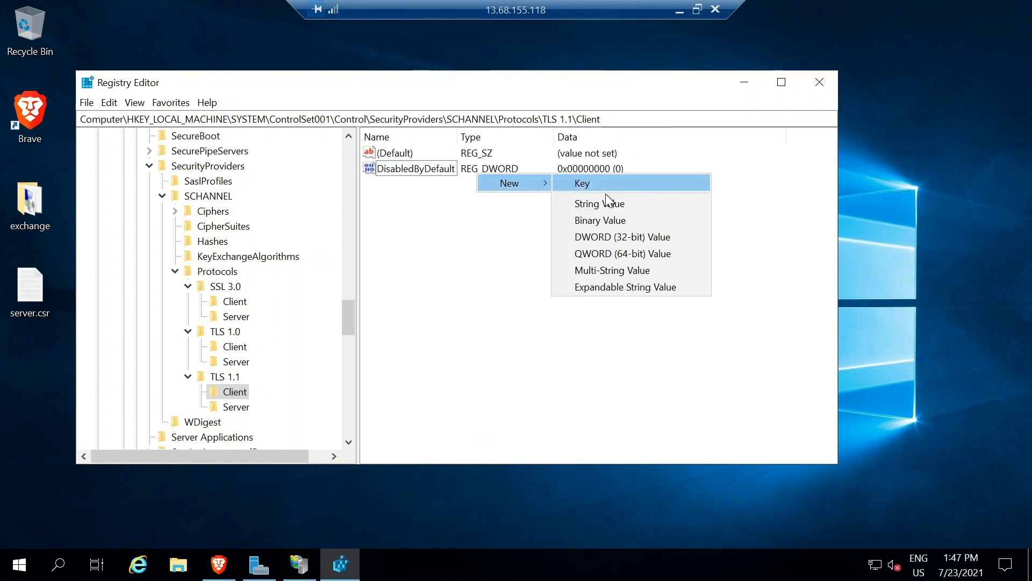
left_click(608, 241)
left_click(509, 186)
key("Delete")
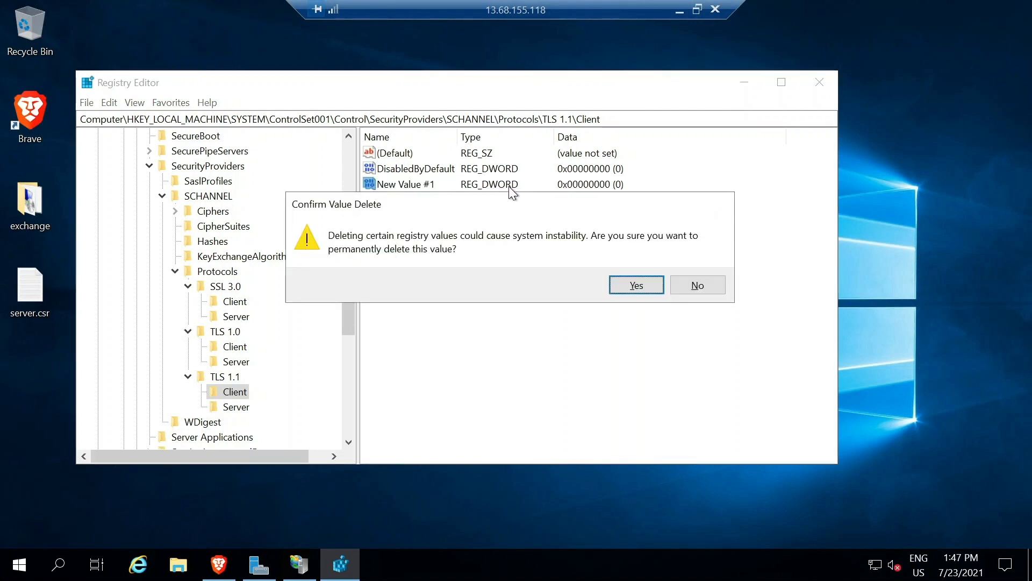
left_click(640, 282)
Set TLS 1.1 Client's DisabledByDefault value data from 0 to 1.
left_click(410, 169)
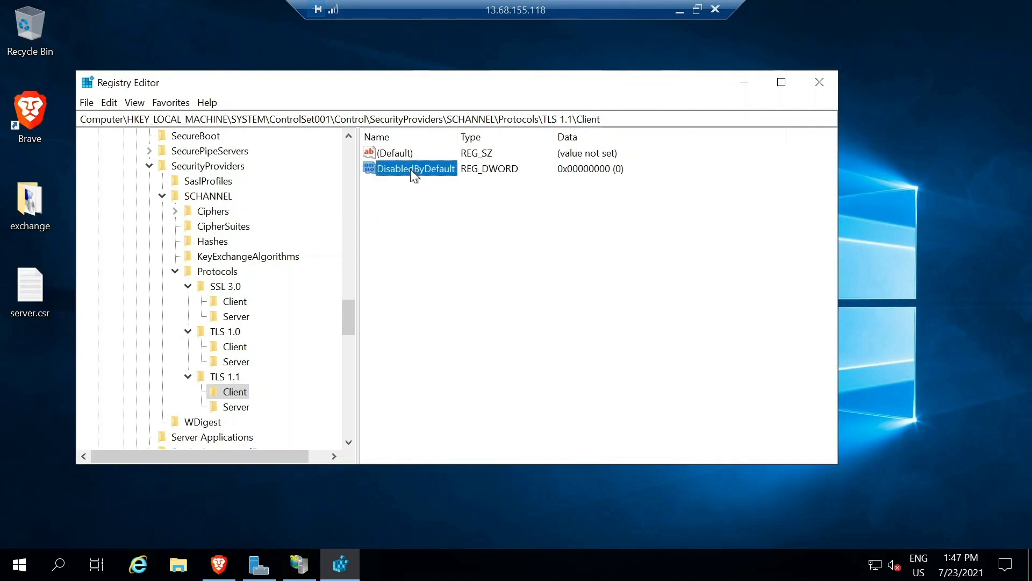
right_click(411, 169)
left_click(448, 186)
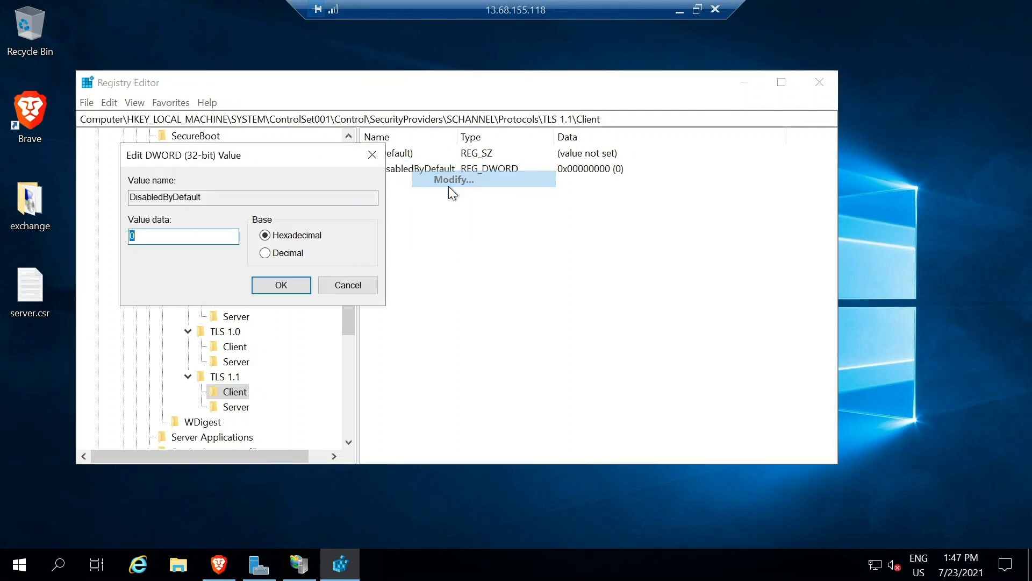
key("BackSpace")
type("1")
key("Return")
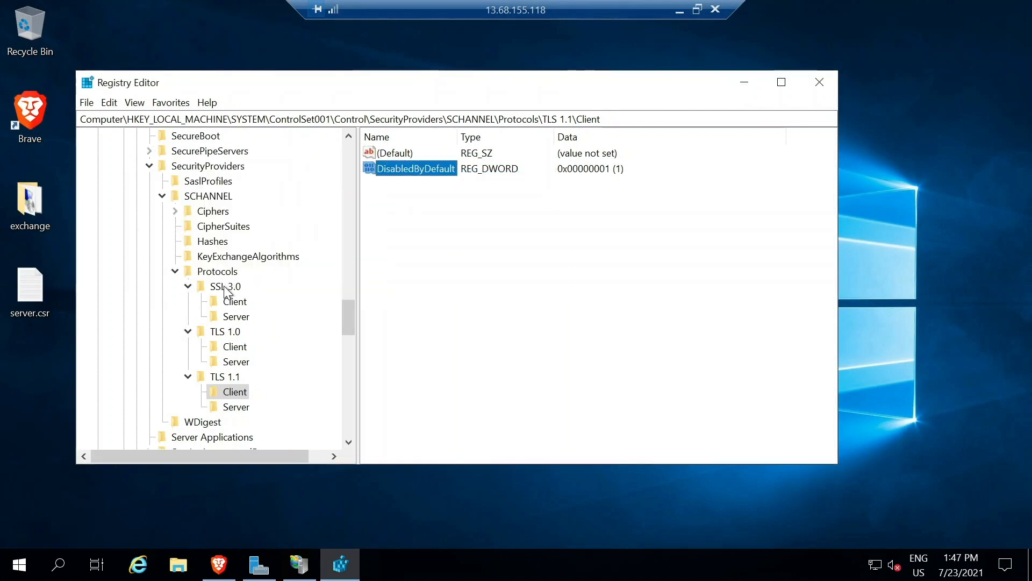
Create a DisabledByDefault DWORD (32-bit) value under the TLS 1.1 Server key.
left_click(228, 407)
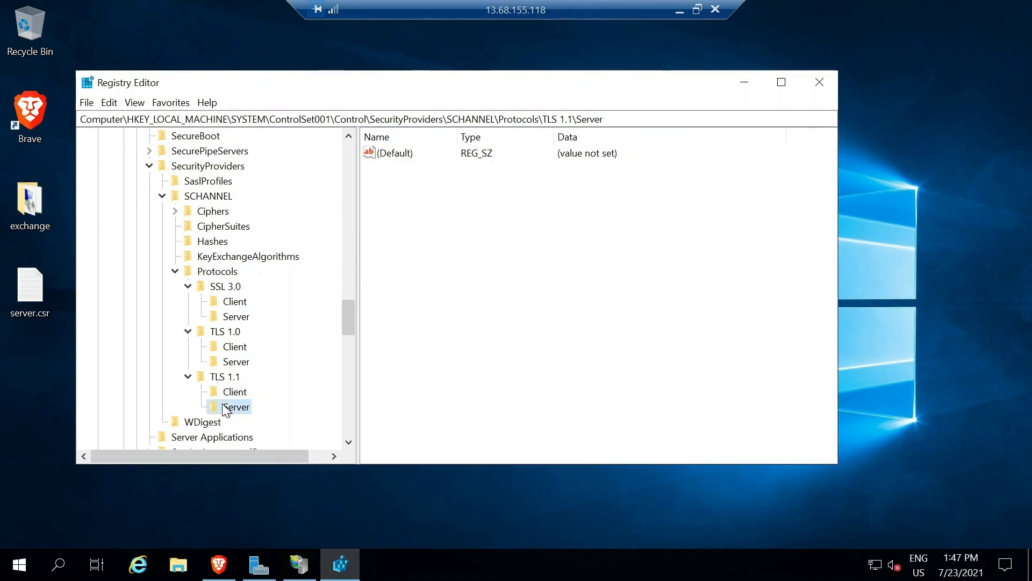
right_click(225, 408)
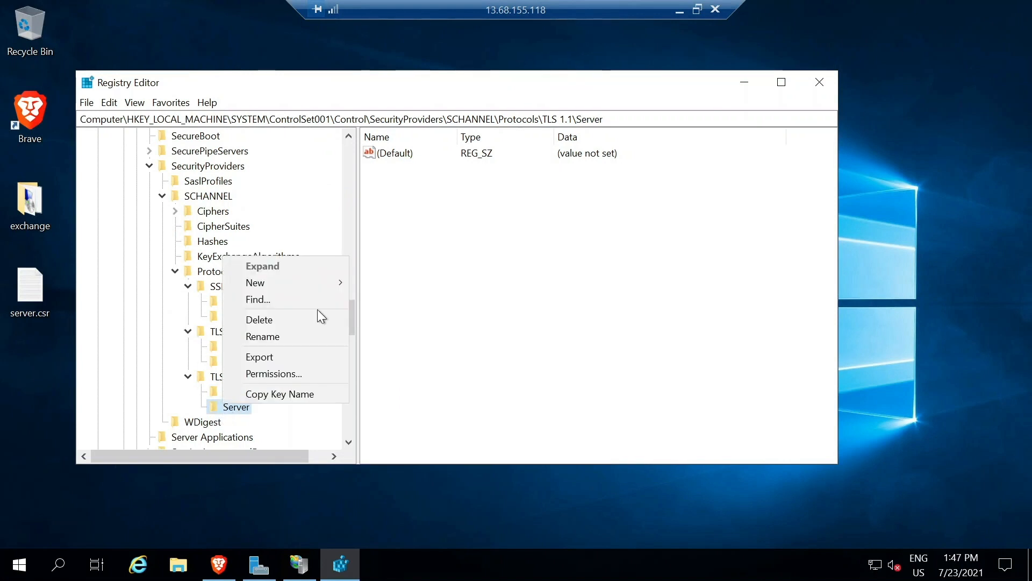
mouse_move(315, 283)
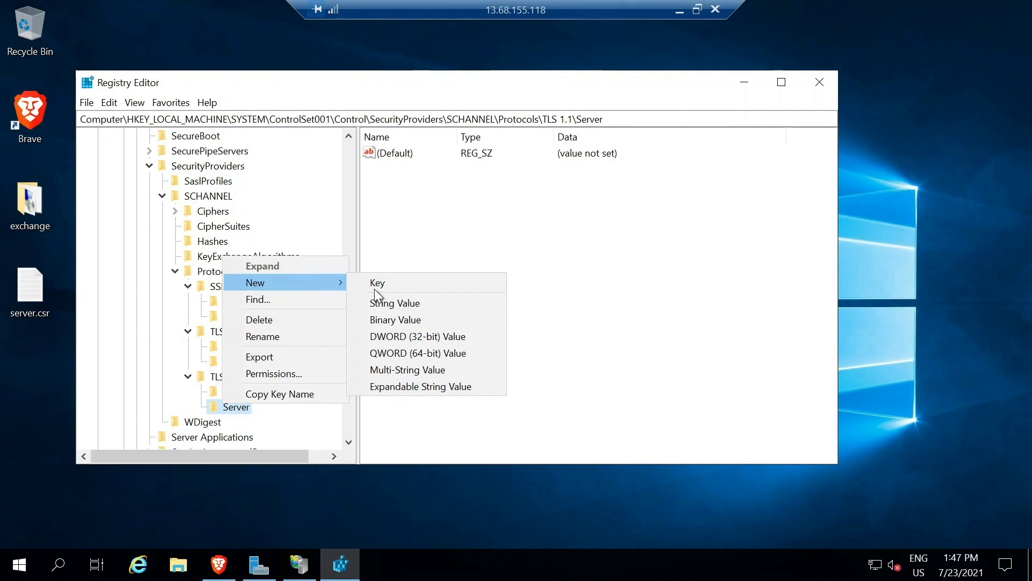
left_click(411, 337)
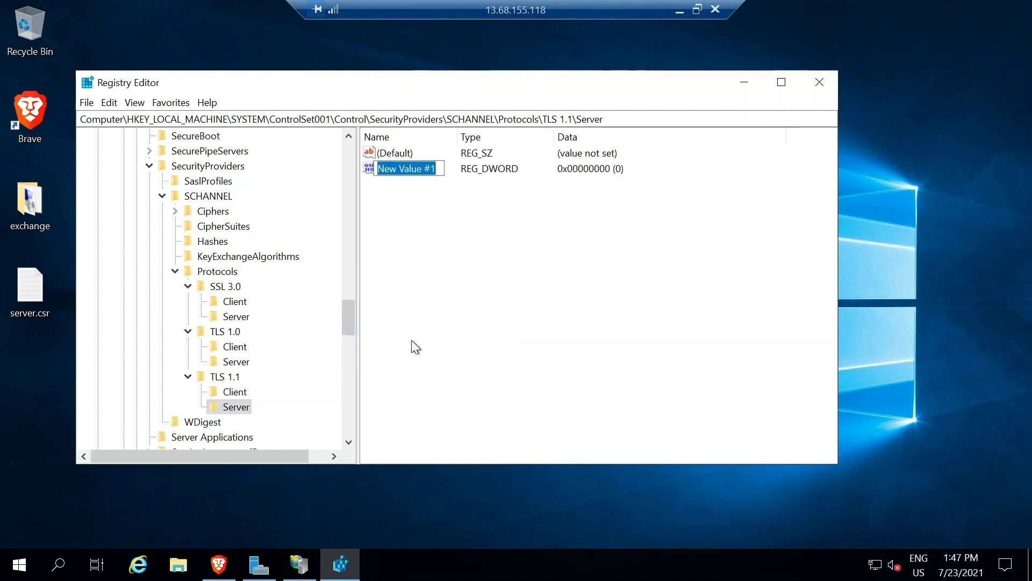
type("Di")
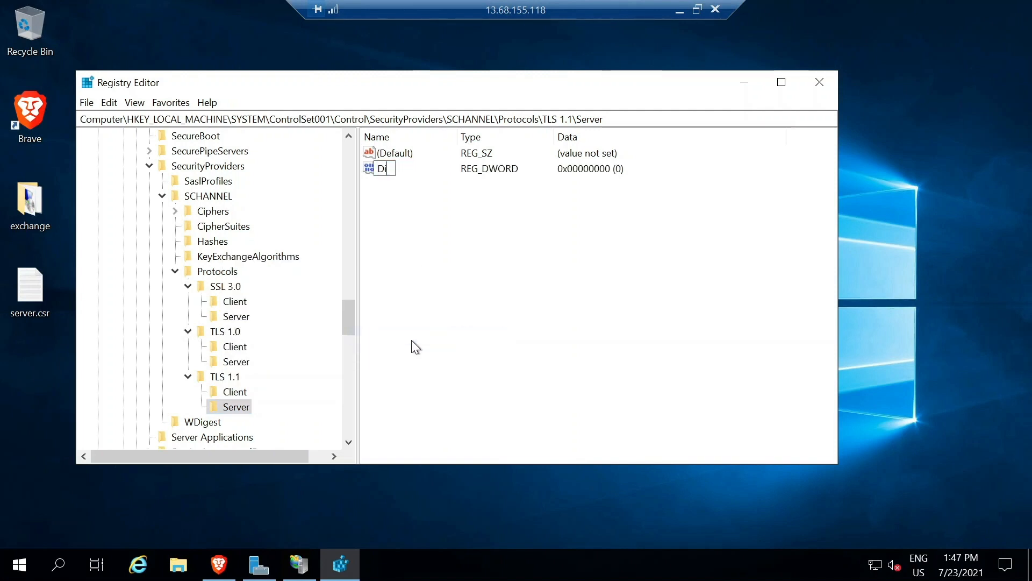
type("sabledByDefault")
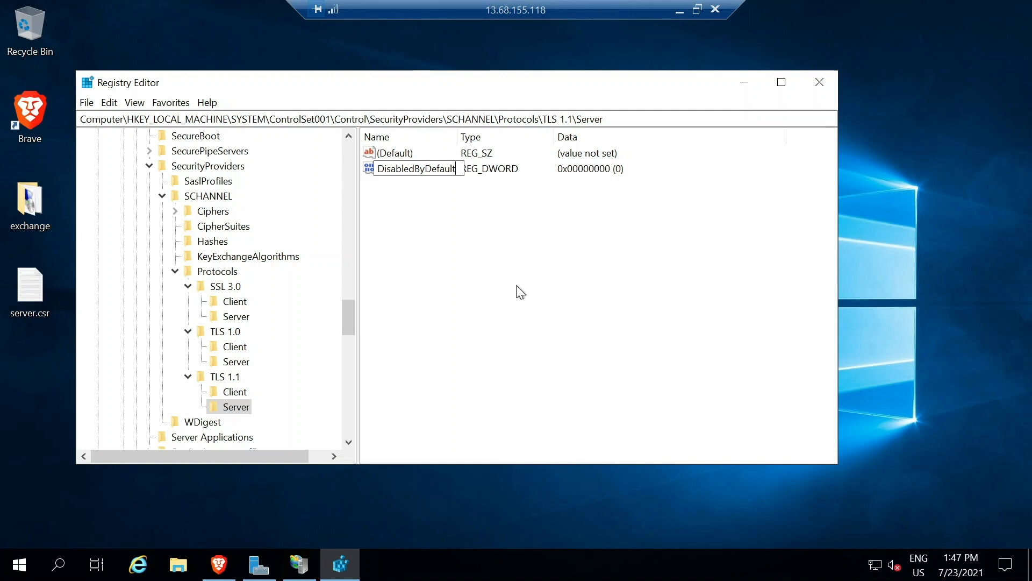
key("Return")
Enter 1 as the value data for TLS 1.1 Server's DisabledByDefault.
right_click(483, 167)
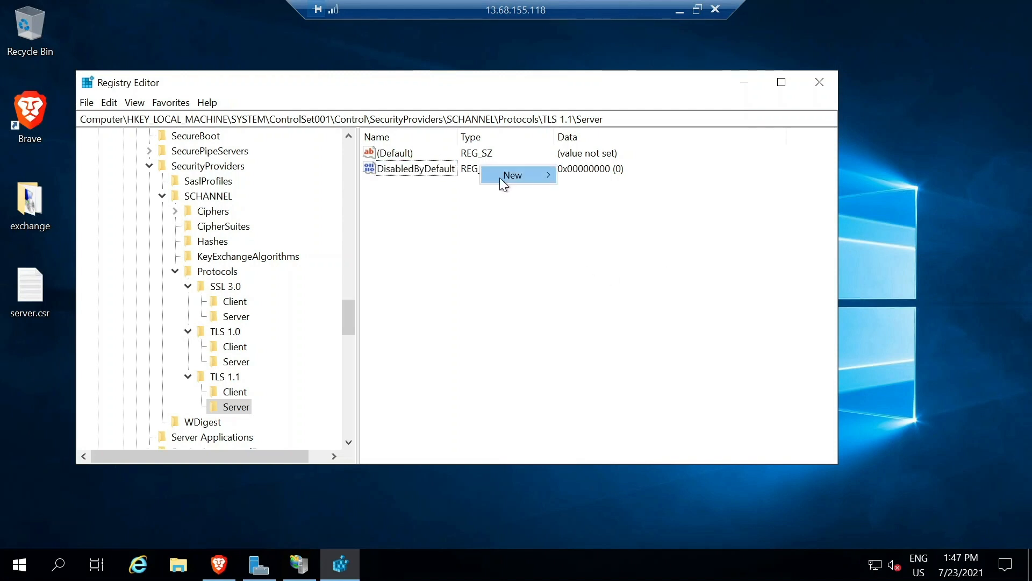
mouse_move(501, 177)
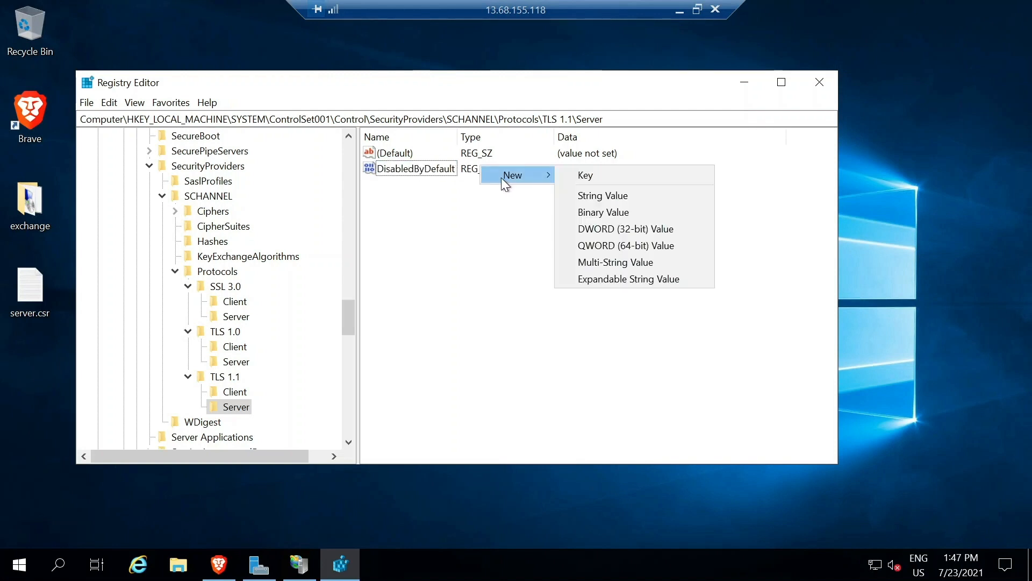
left_click(441, 219)
right_click(406, 170)
left_click(434, 179)
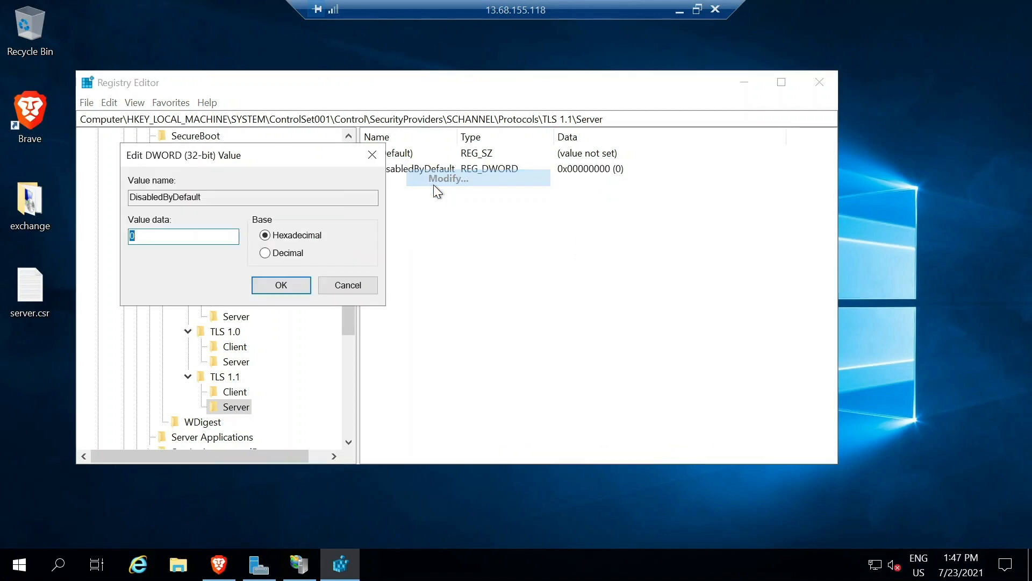
type("1")
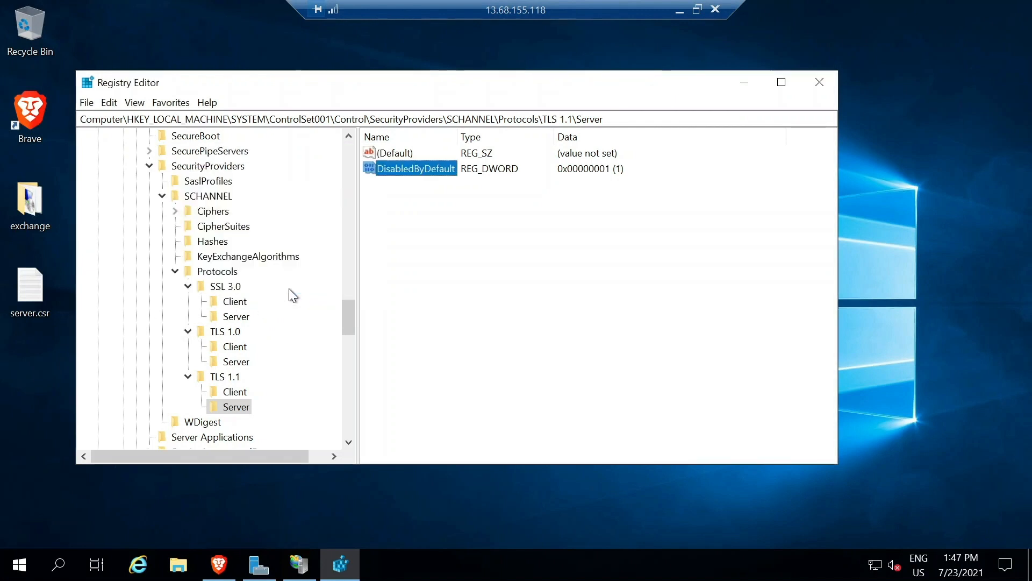
left_click(297, 564)
Restart the EXCHANGE-2 web server from IIS Manager, then minimise IIS Manager and close Server Manager.
left_click(259, 564)
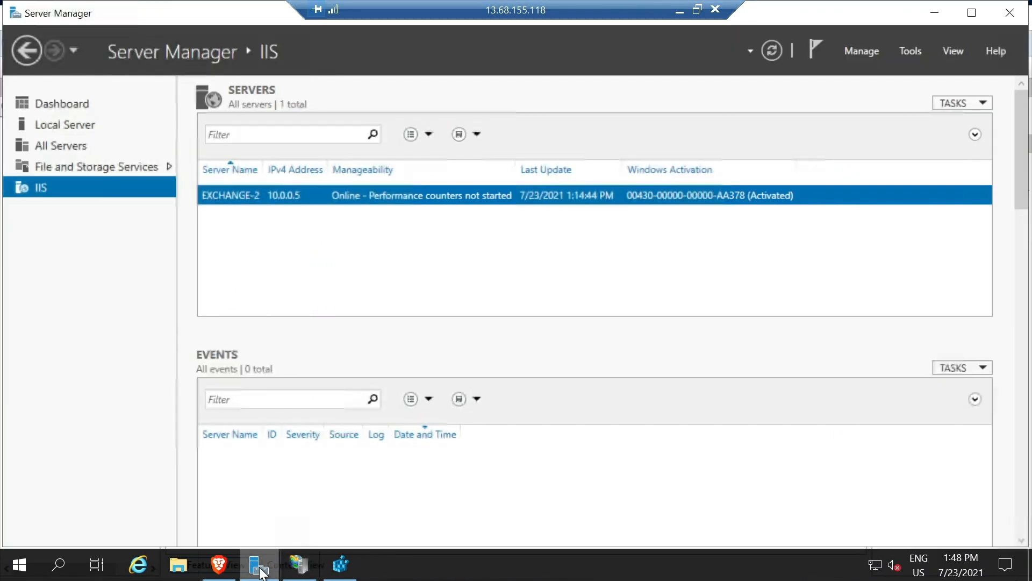
left_click(290, 569)
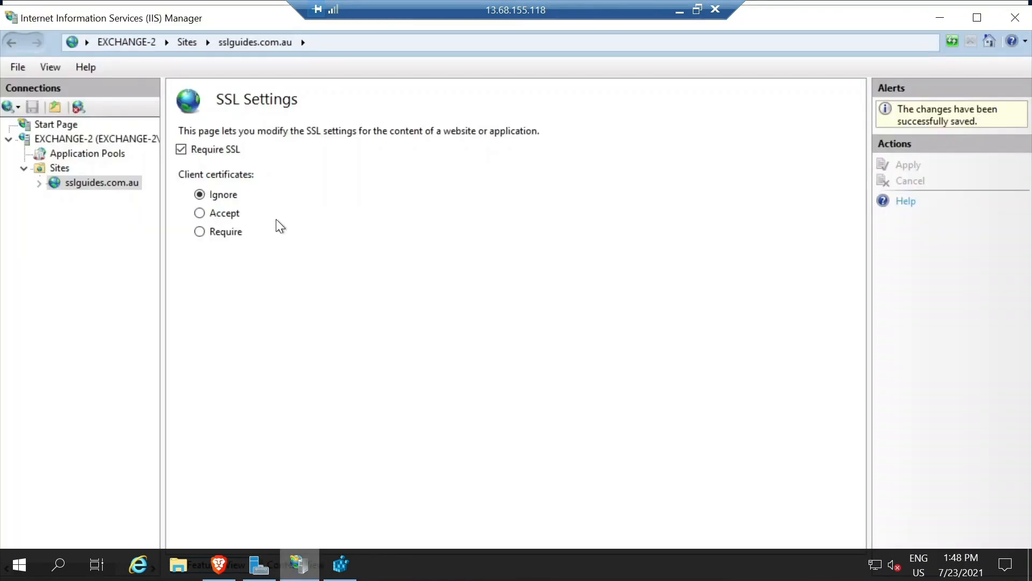
left_click(59, 135)
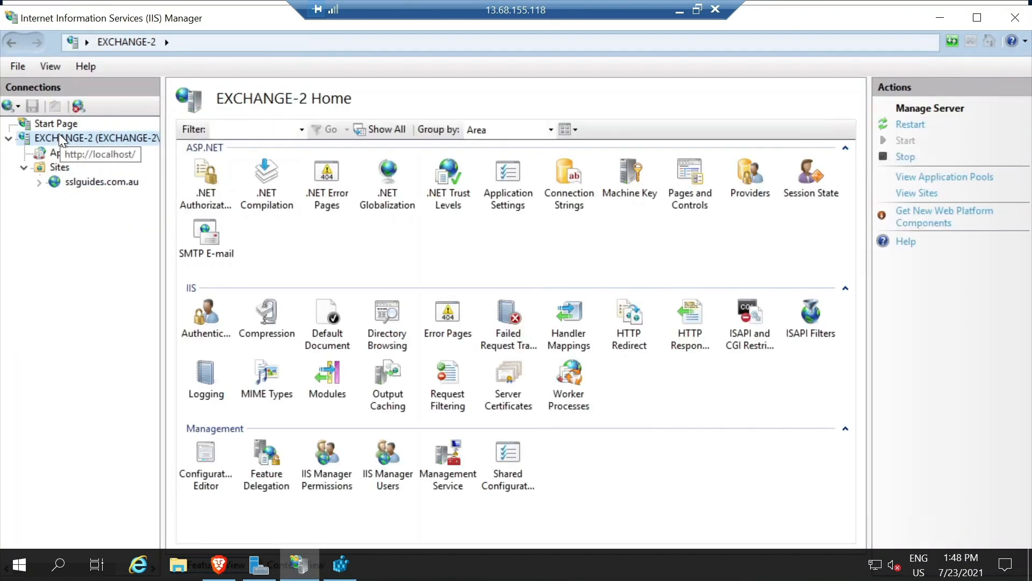
left_click(908, 126)
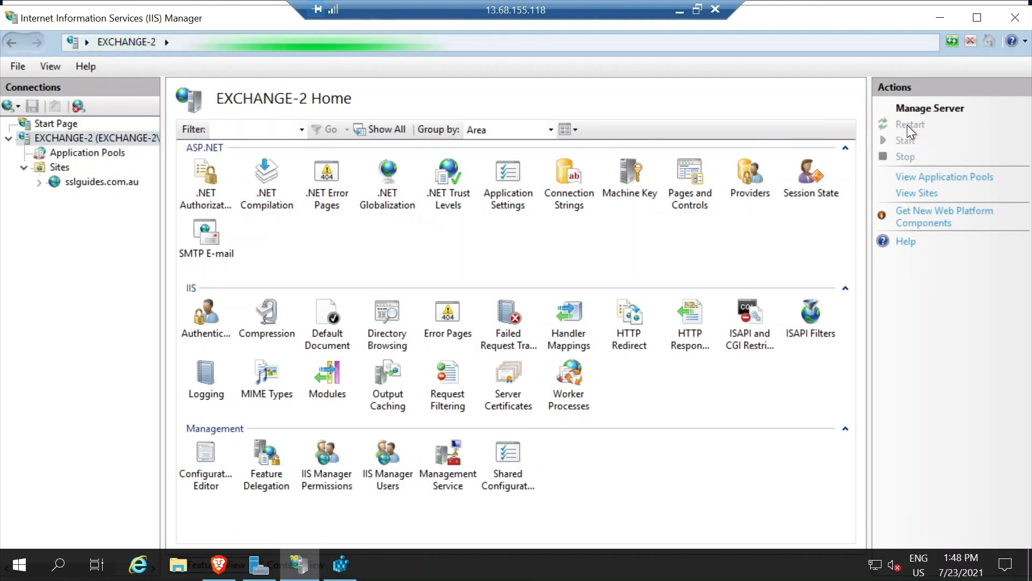
left_click(937, 15)
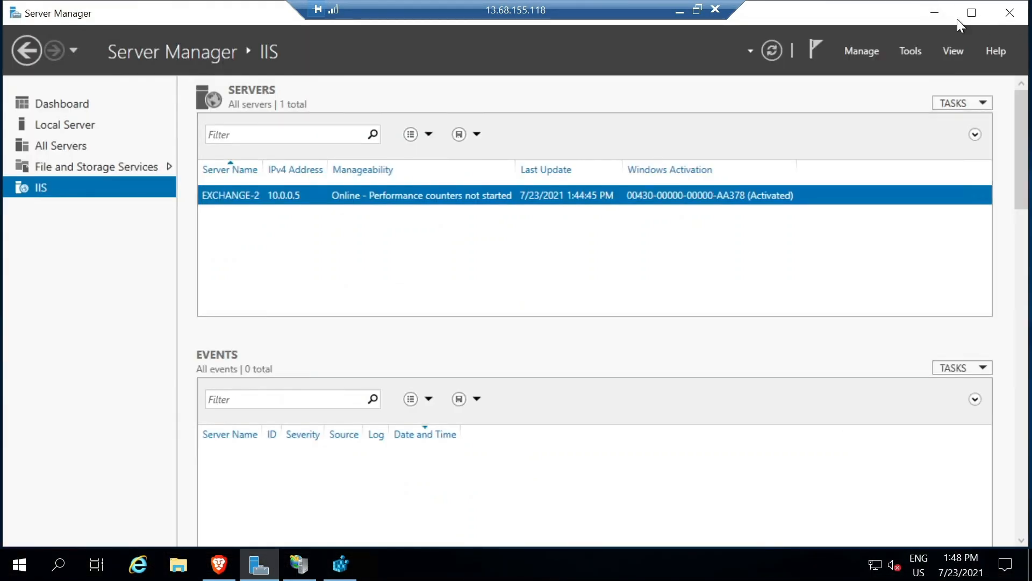
left_click(1018, 15)
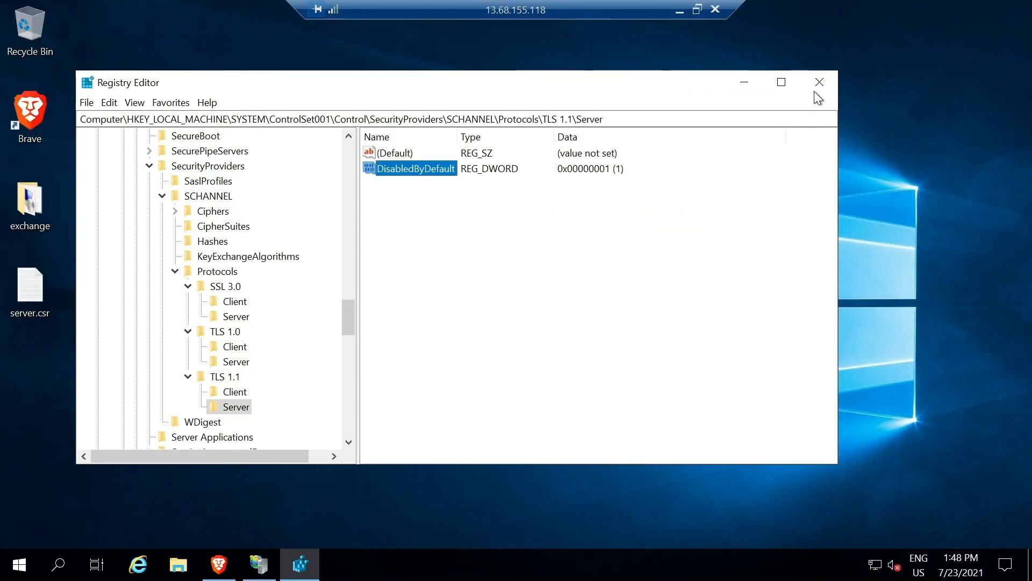
Close Registry Editor and restart the remote server with the reason Other (Unplanned).
left_click(818, 82)
left_click(13, 572)
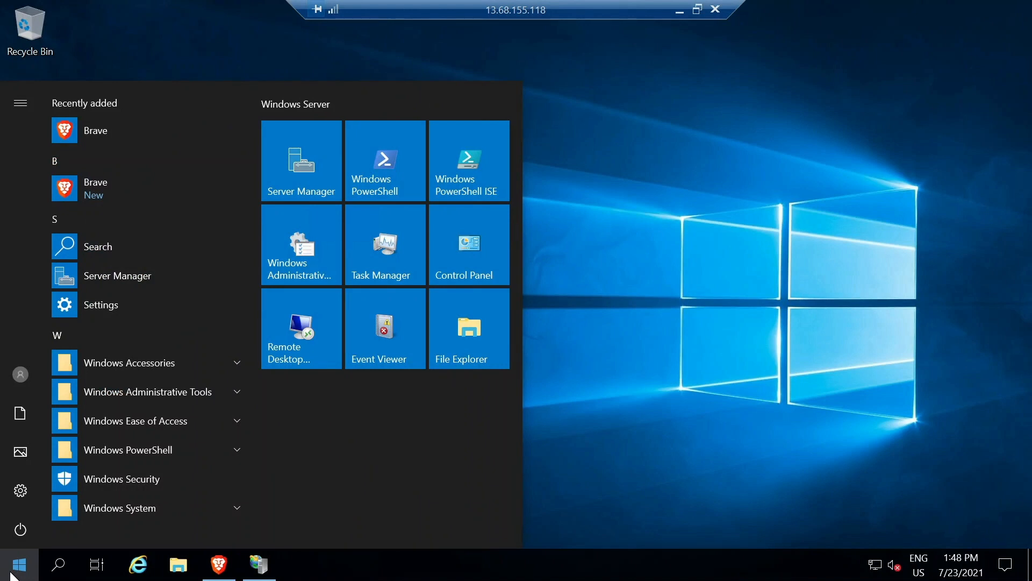
left_click(20, 527)
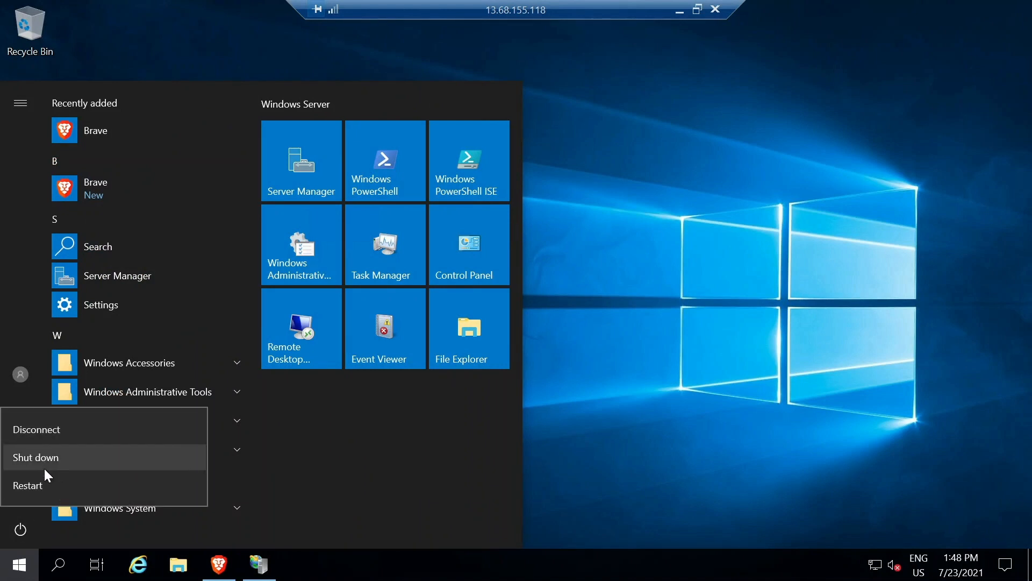
left_click(42, 481)
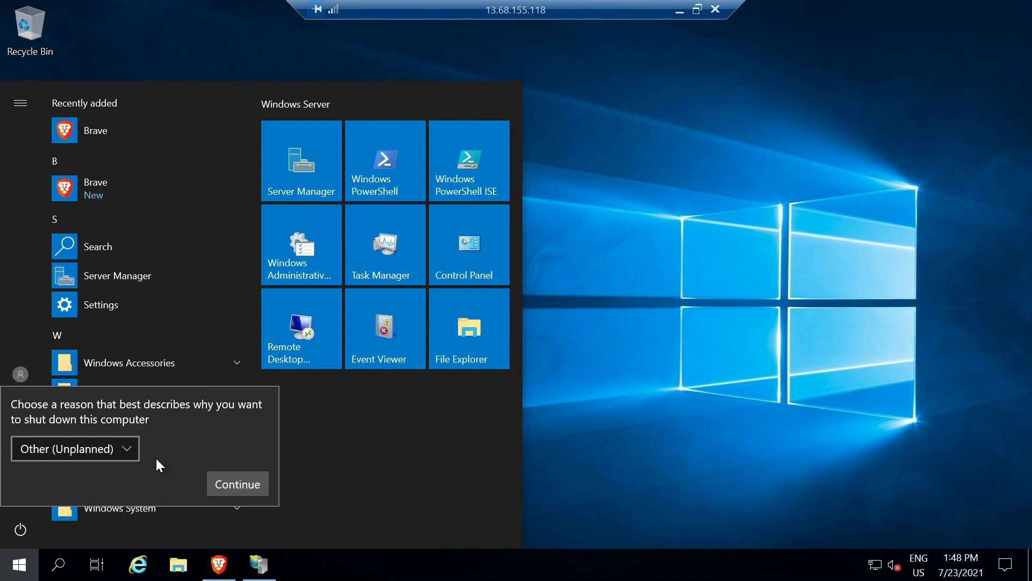
left_click(226, 478)
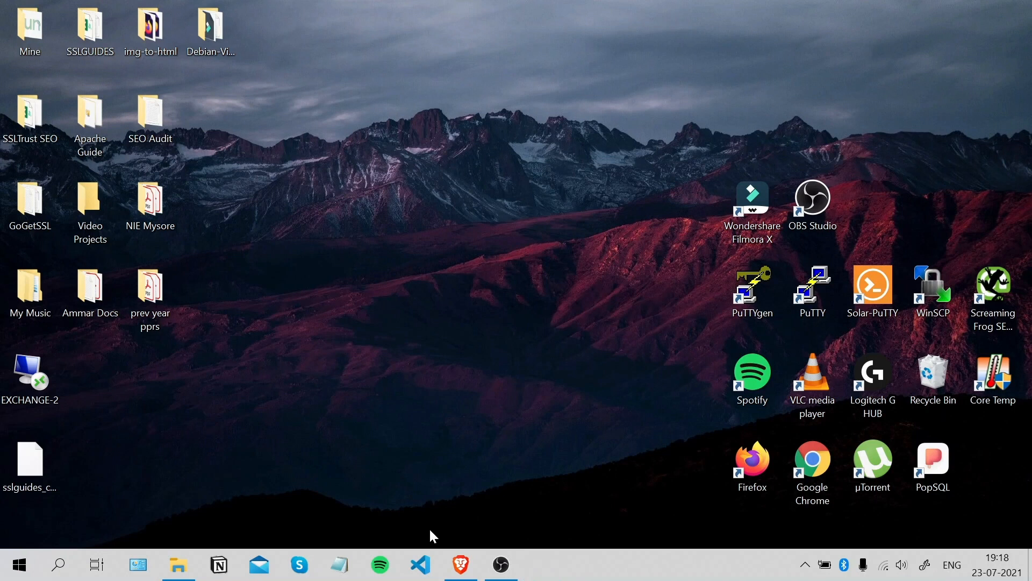
Go to ssllabs.com in a new Brave tab, closing the certificate collection tab.
left_click(460, 564)
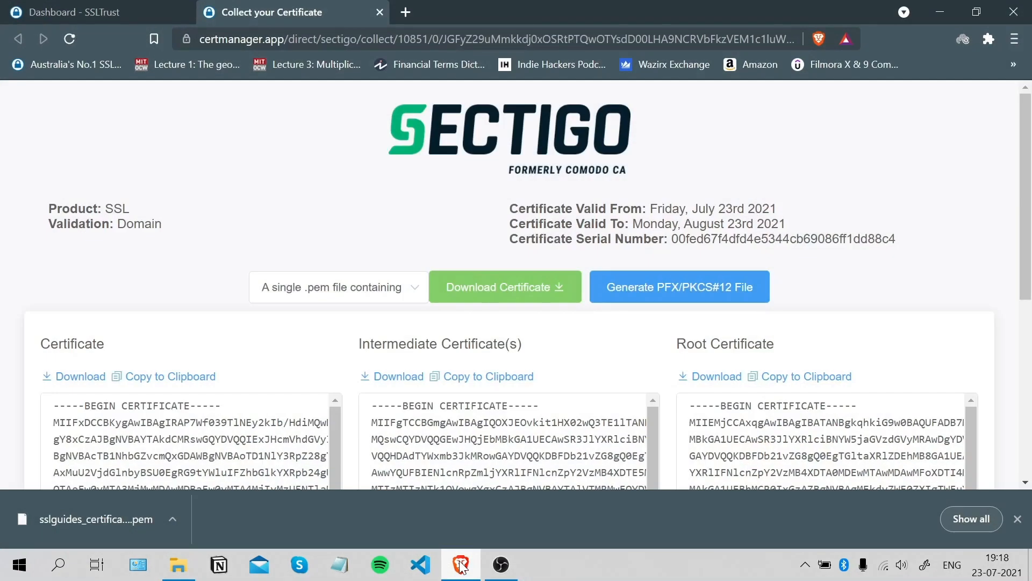
left_click(405, 11)
left_click(381, 13)
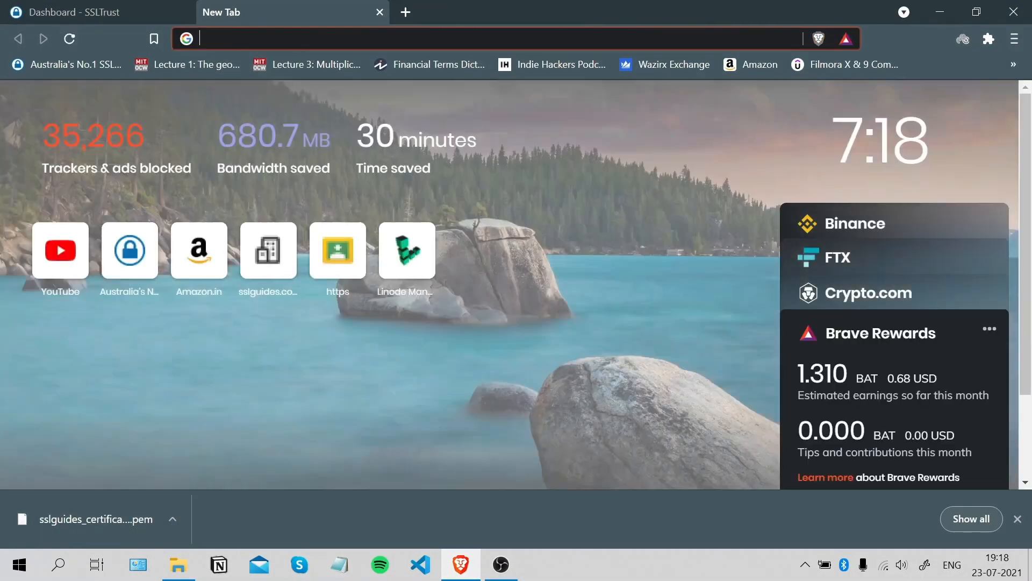
type("ssllabs.com")
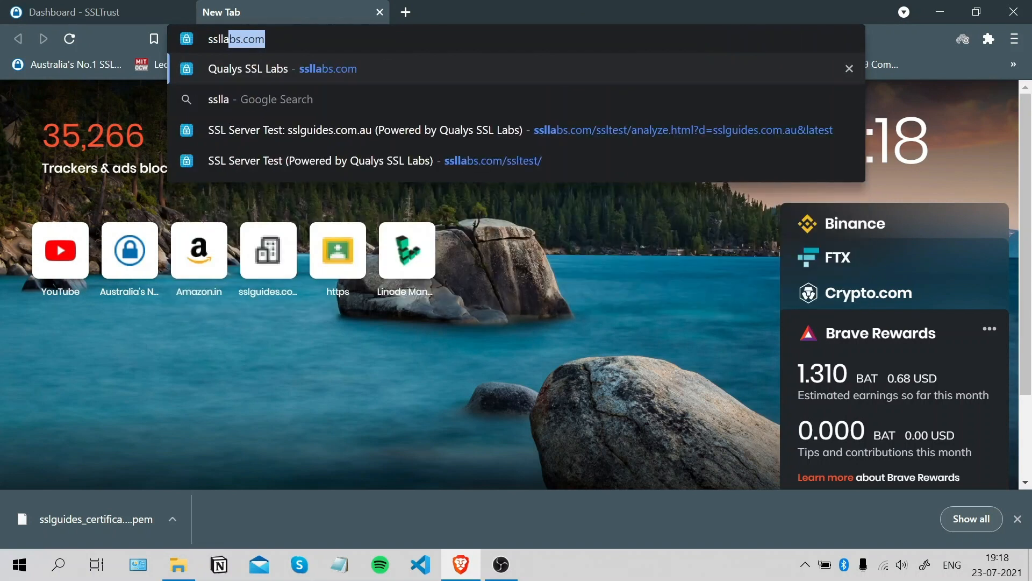
key("Return")
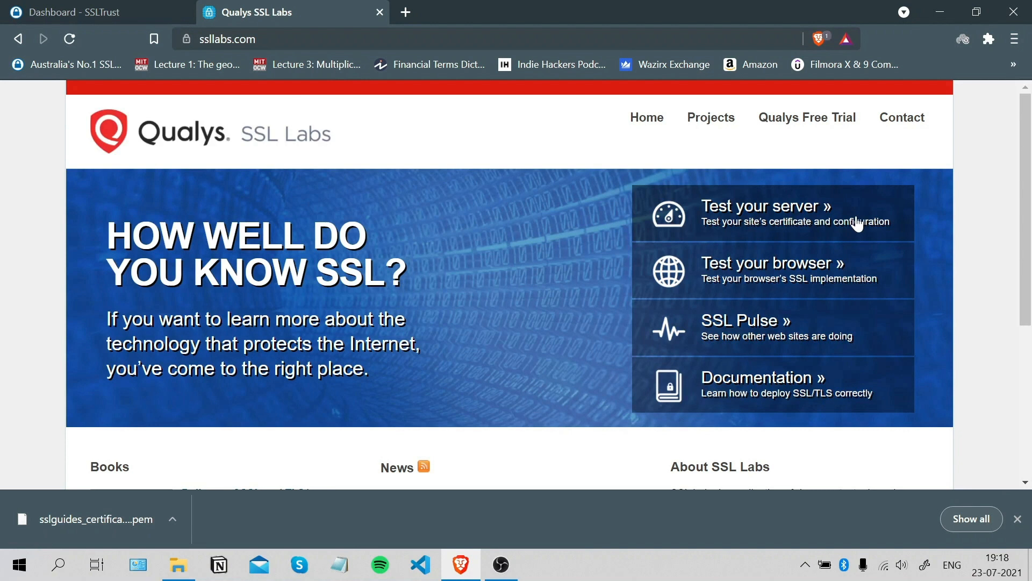
left_click(807, 213)
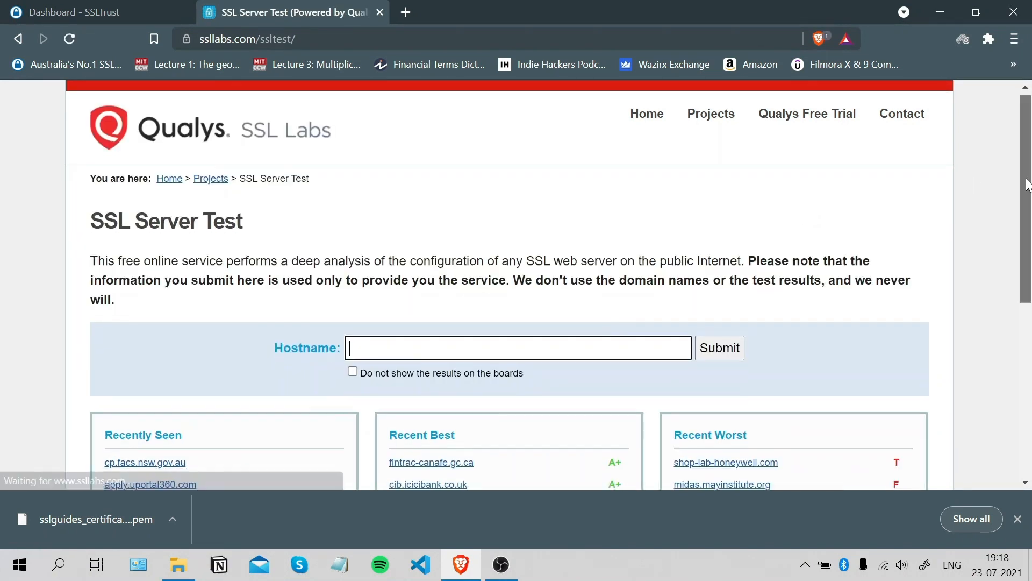
scroll(974, 187, "down", 1)
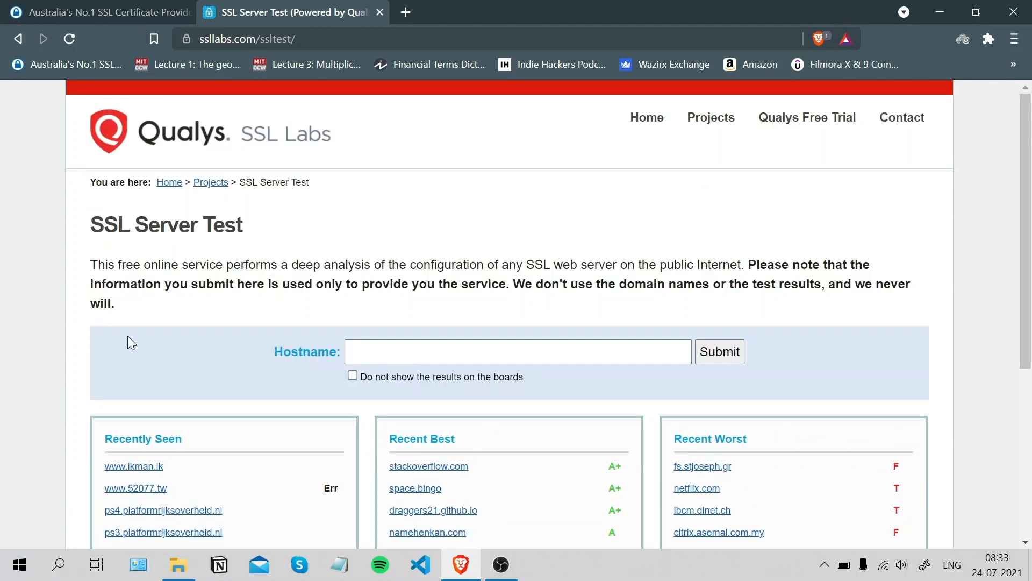
left_click(509, 344)
type("ht")
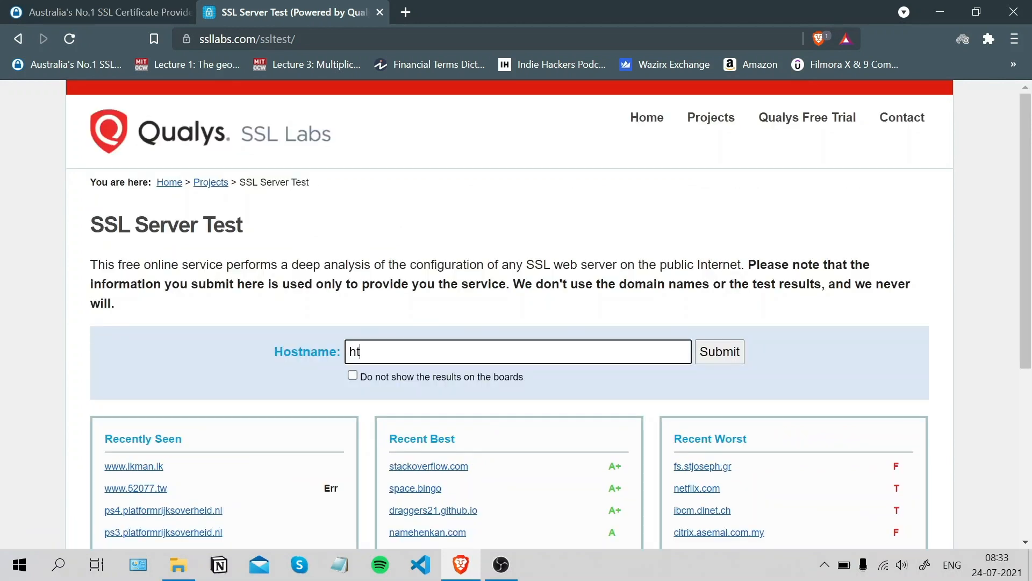
type("tps://sslguides.com.au")
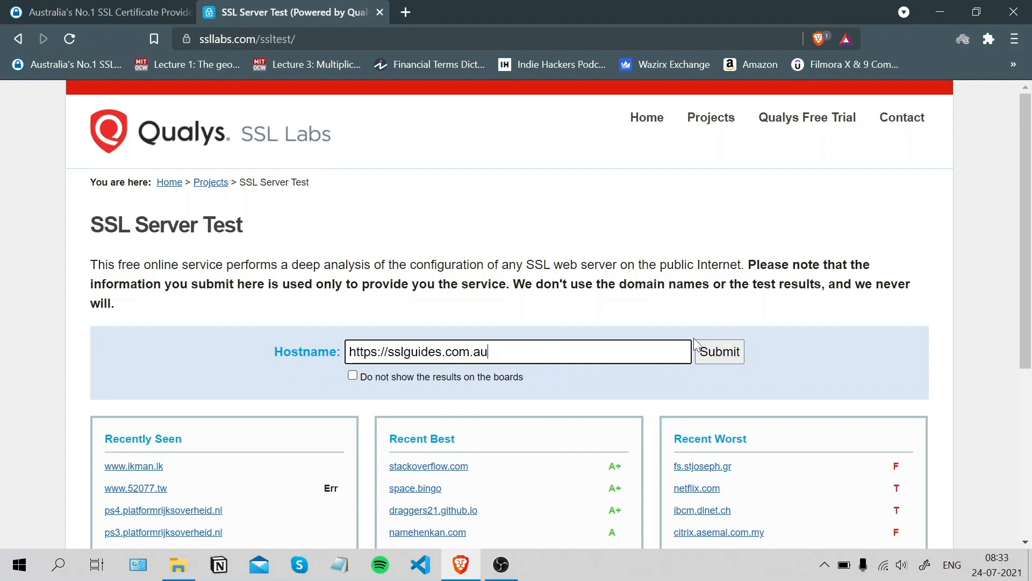
left_click(726, 353)
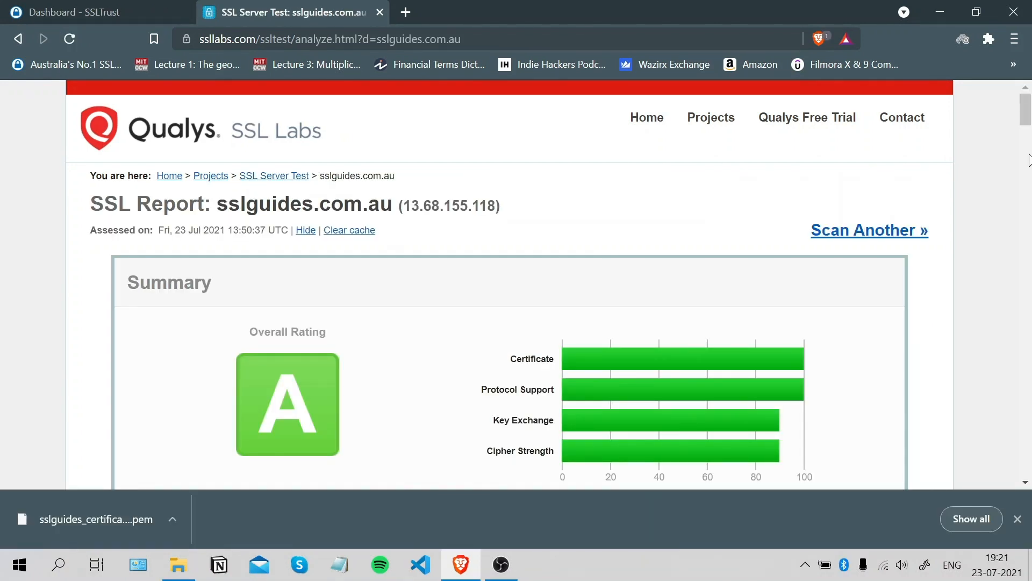
Review the sslguides.com.au report's Protocols section: only TLS 1.2 supported, rating A.
left_click_drag(1028, 107, 1028, 223)
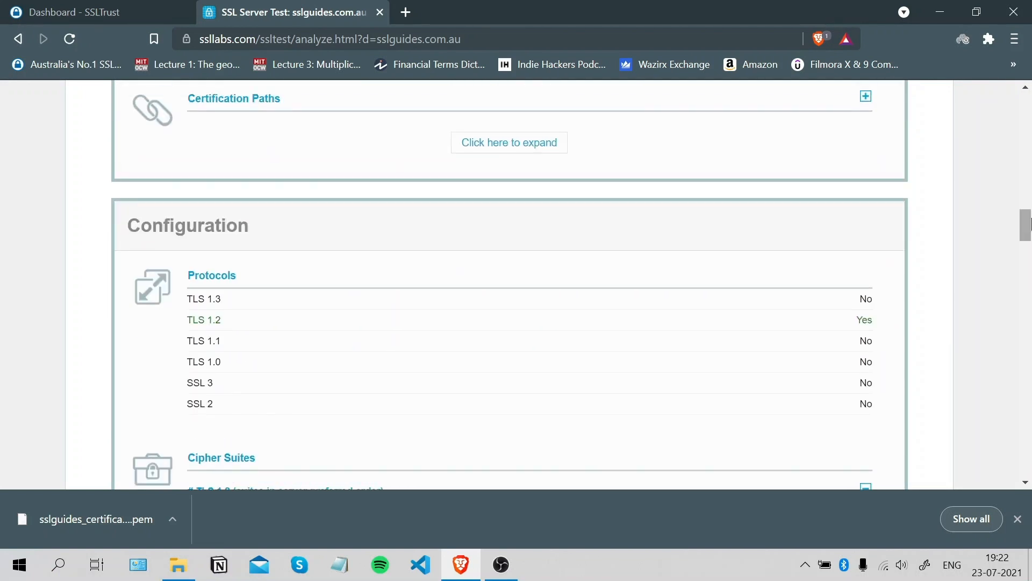
left_click_drag(178, 344, 276, 362)
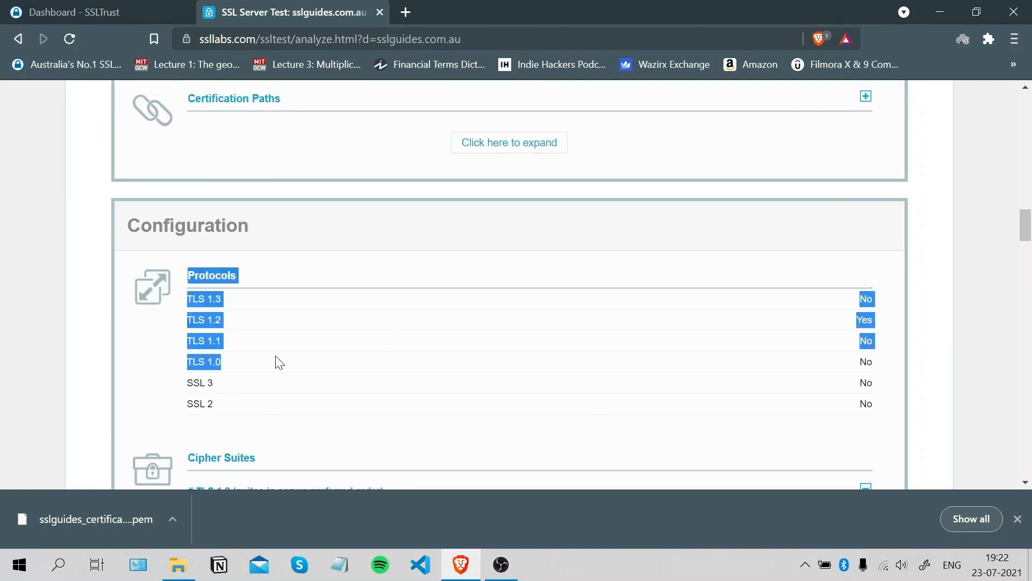
left_click(874, 355)
left_click_drag(1028, 225, 1030, 104)
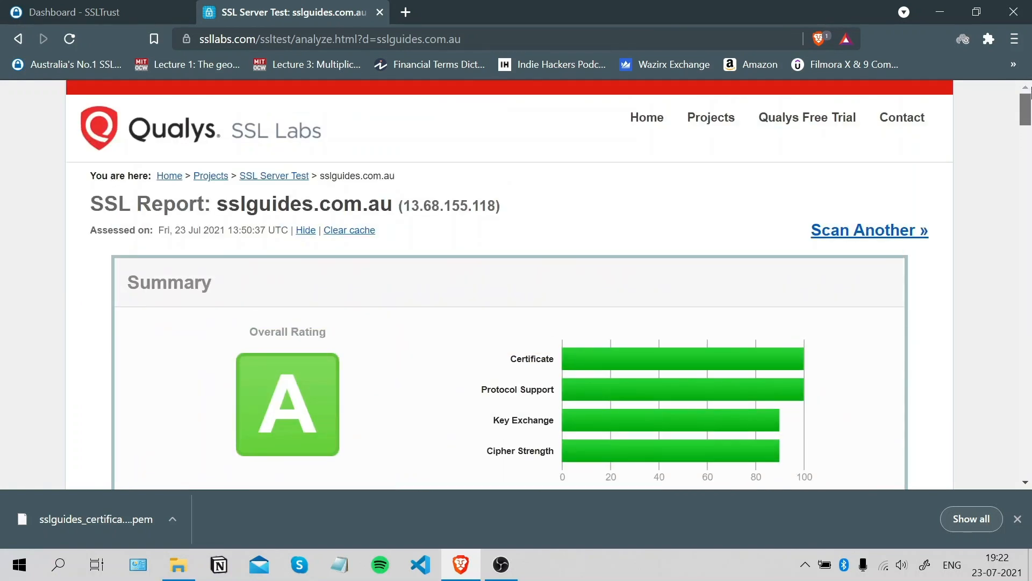